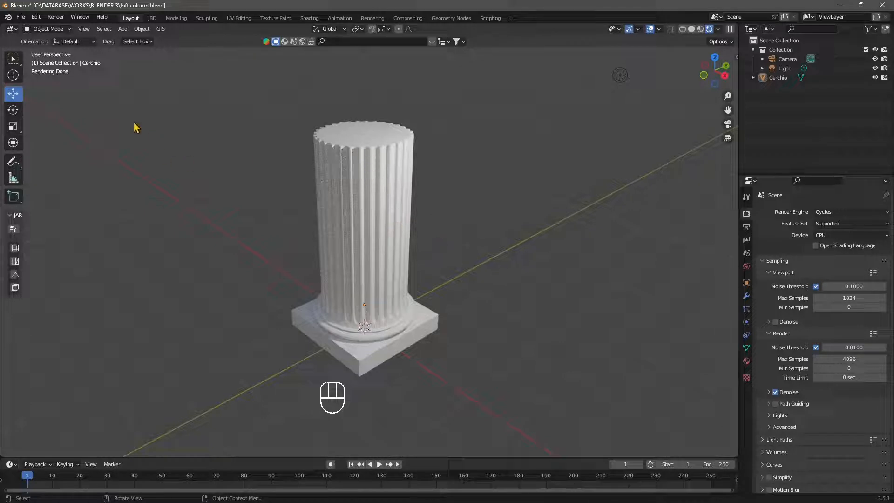
# Step: Start a new file with the default startup scene, discarding the unsaved changes to the column file
pyautogui.click(20, 17)
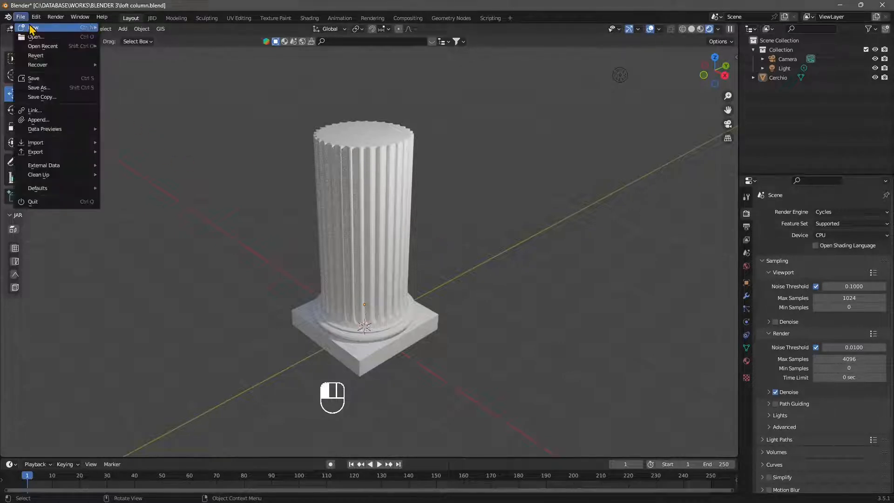
pyautogui.moveTo(88, 28)
pyautogui.click(123, 28)
pyautogui.click(454, 275)
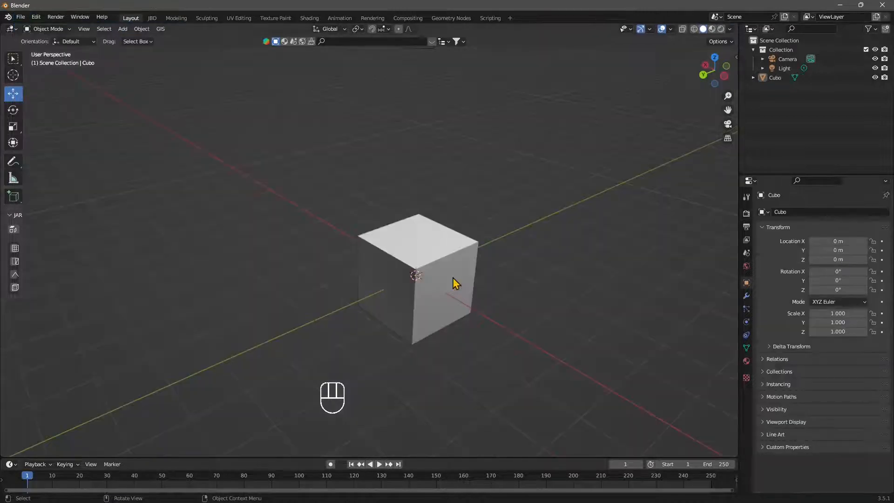
# Step: Delete the default cube from the scene
pyautogui.moveTo(215, 351); pyautogui.dragTo(432, 318, button='middle')
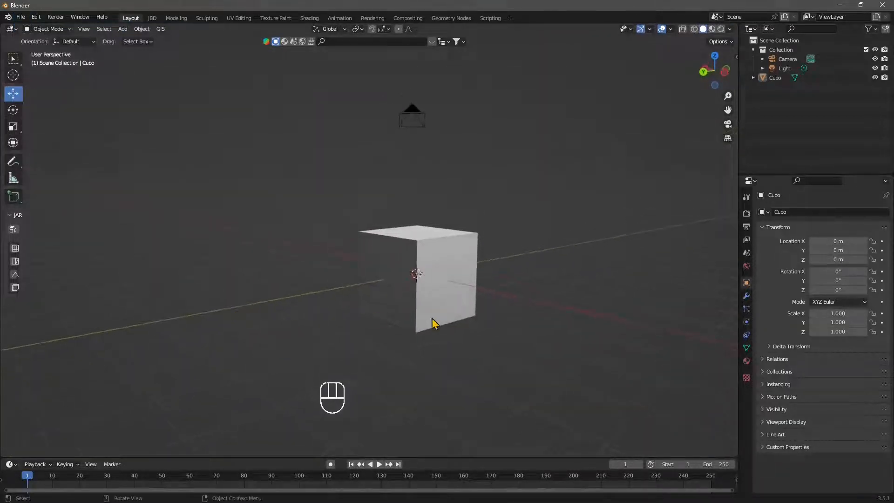
pyautogui.click(431, 318)
pyautogui.moveTo(511, 316); pyautogui.dragTo(482, 345, button='middle')
pyautogui.scroll(-2, 445, 342)
pyautogui.moveTo(368, 299); pyautogui.dragTo(387, 312, button='middle')
pyautogui.press('Delete')
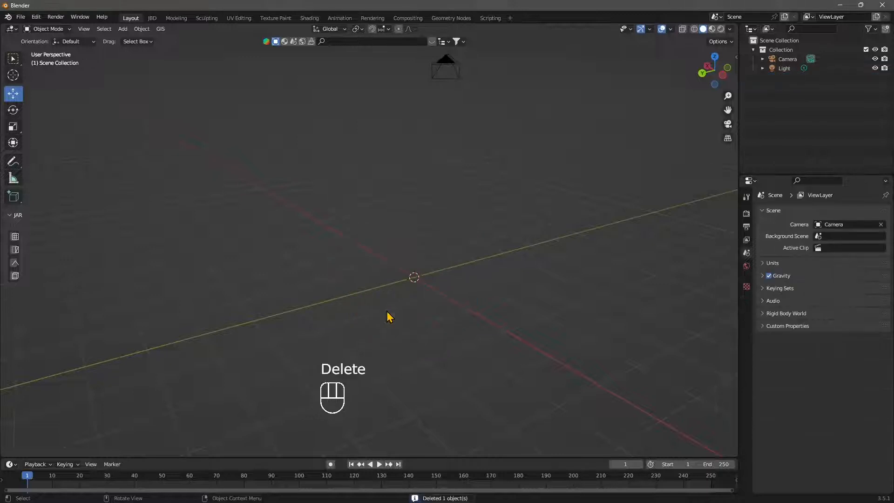
# Step: Add a mesh plane at the world origin
pyautogui.scroll(2, 497, 242)
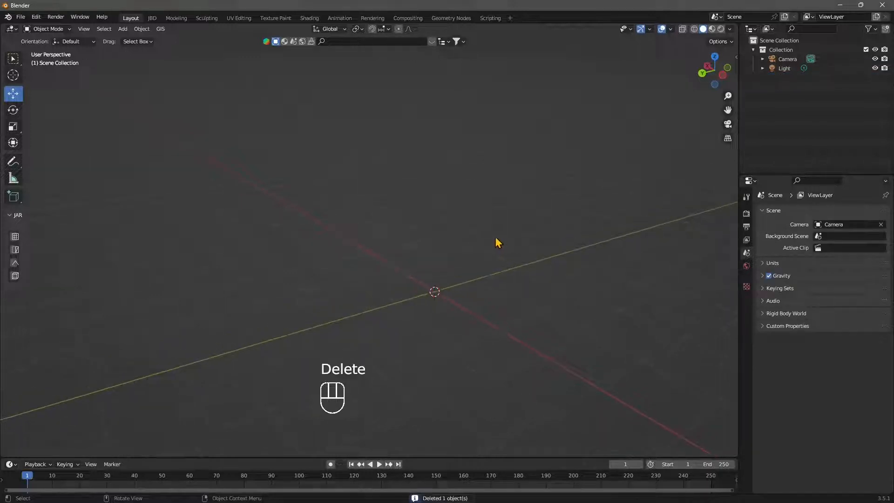
pyautogui.click(123, 29)
pyautogui.moveTo(136, 40)
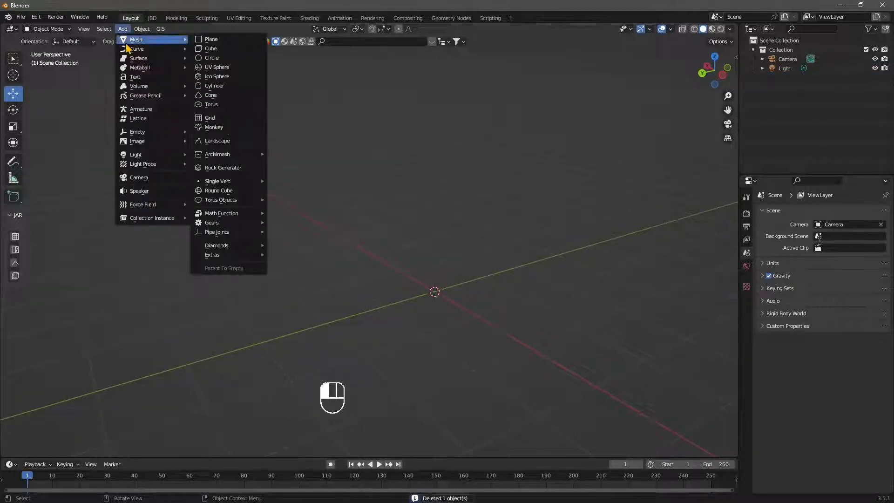
pyautogui.click(249, 42)
pyautogui.moveTo(359, 215); pyautogui.dragTo(443, 295, button='middle')
pyautogui.scroll(2, 456, 291)
pyautogui.moveTo(511, 297); pyautogui.dragTo(423, 298, button='middle')
pyautogui.scroll(2, 445, 281)
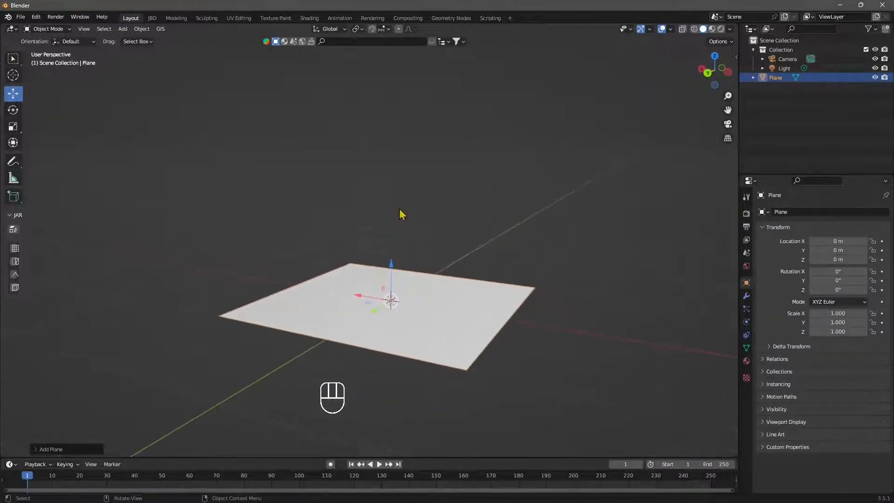
# Step: Duplicate the plane and move the copy straight up to a height of about 0.33 m
pyautogui.hotkey('ctrl', 'c')
pyautogui.hotkey('ctrl', 'v')
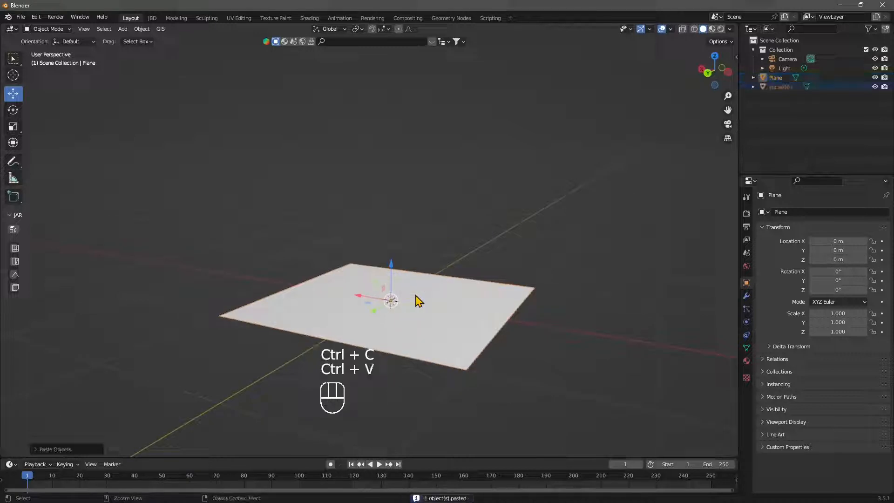
pyautogui.moveTo(395, 269); pyautogui.dragTo(395, 229)
pyautogui.moveTo(378, 285); pyautogui.dragTo(349, 345, button='middle')
pyautogui.click(341, 321)
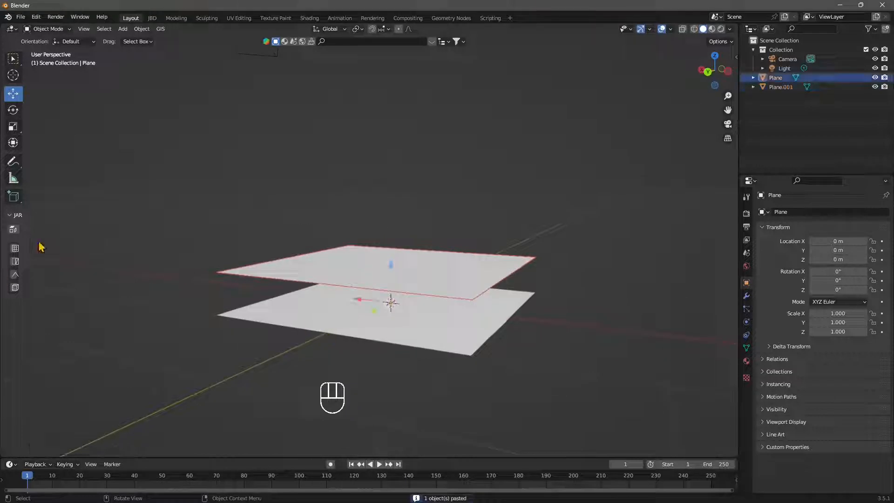
pyautogui.click(282, 319)
pyautogui.click(326, 261)
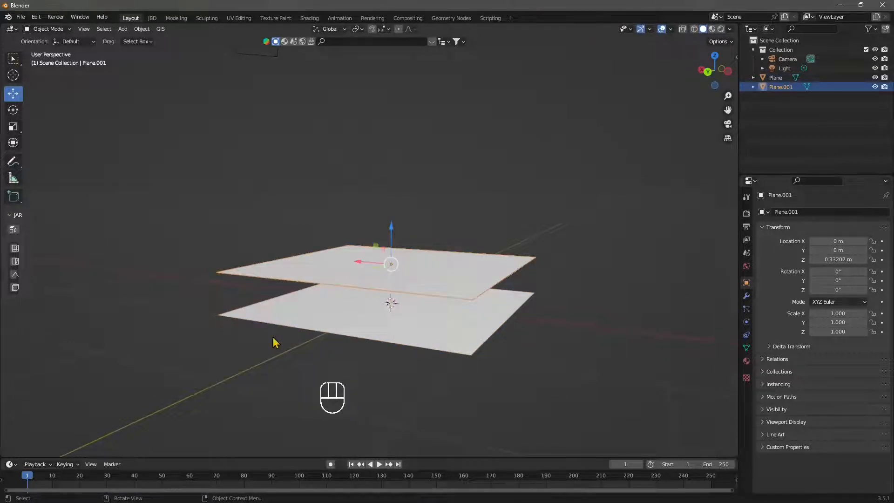
pyautogui.moveTo(274, 343); pyautogui.dragTo(299, 328, button='middle')
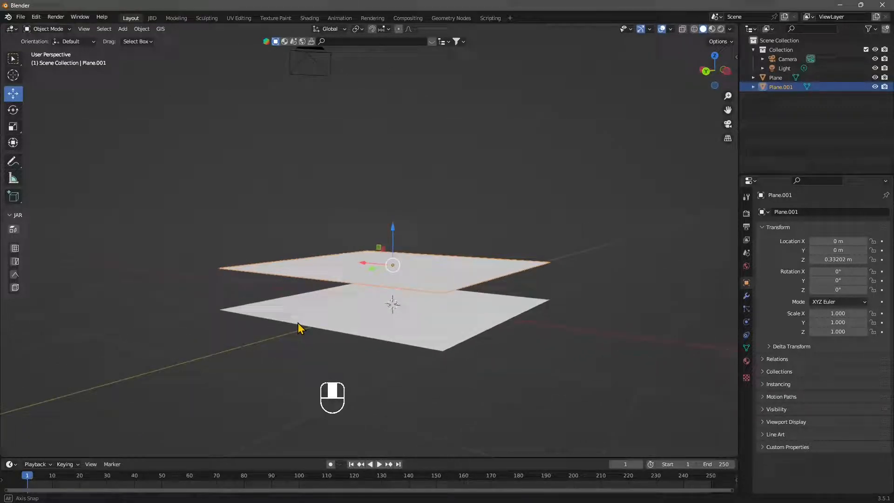
pyautogui.click(308, 239)
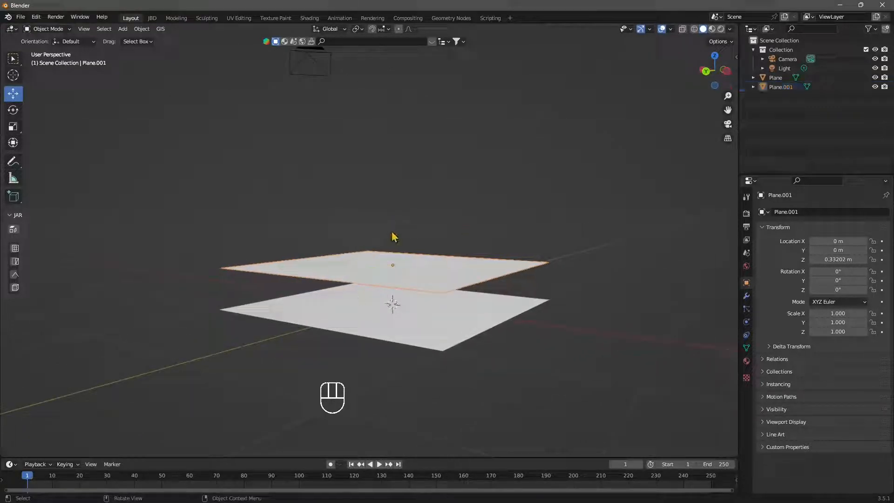
pyautogui.click(417, 317)
pyautogui.click(428, 286)
pyautogui.moveTo(322, 343)
pyautogui.mouseDown(button='middle')
pyautogui.moveTo(344, 361)
pyautogui.moveTo(327, 370)
pyautogui.moveTo(324, 350)
pyautogui.mouseUp(button='middle')
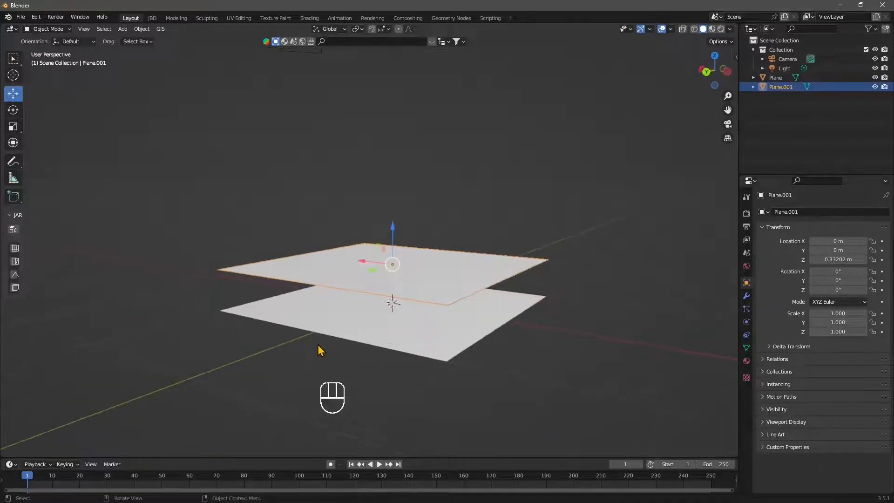
# Step: Add a mesh circle and raise it along Z to about 0.38 m, near the upper plane
pyautogui.click(122, 29)
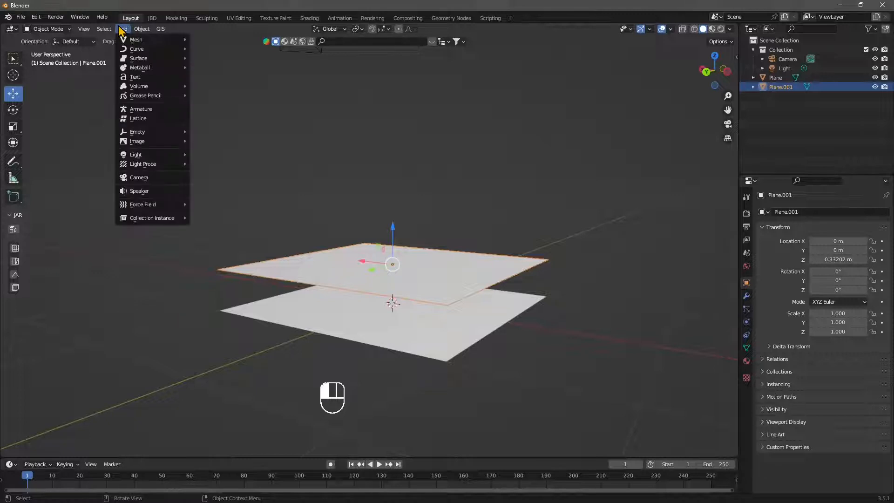
pyautogui.moveTo(142, 29)
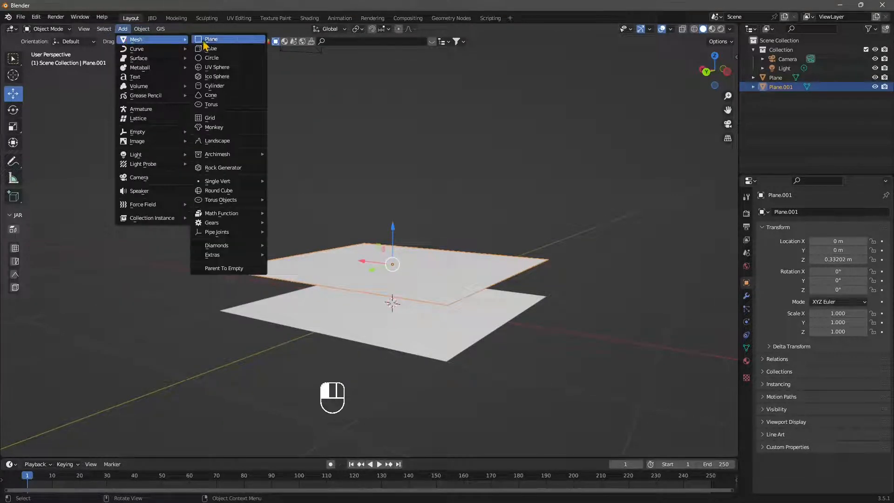
pyautogui.click(213, 58)
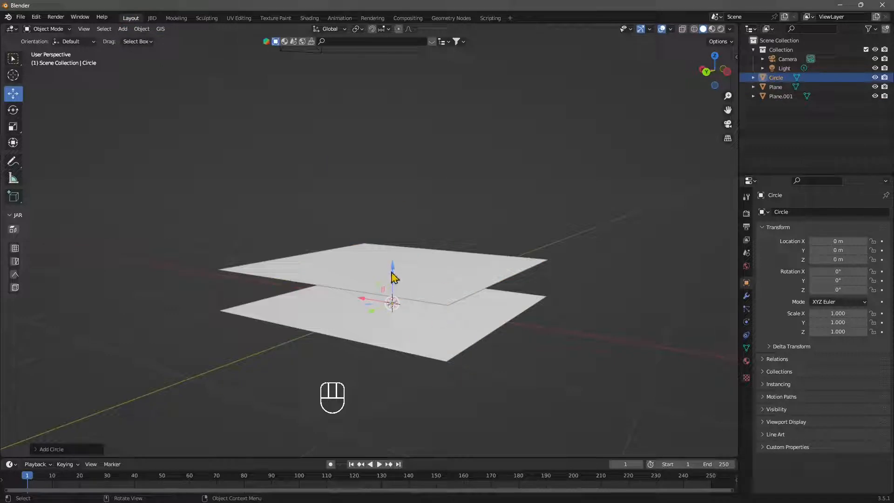
pyautogui.moveTo(392, 277); pyautogui.dragTo(406, 224)
pyautogui.scroll(2, 447, 287)
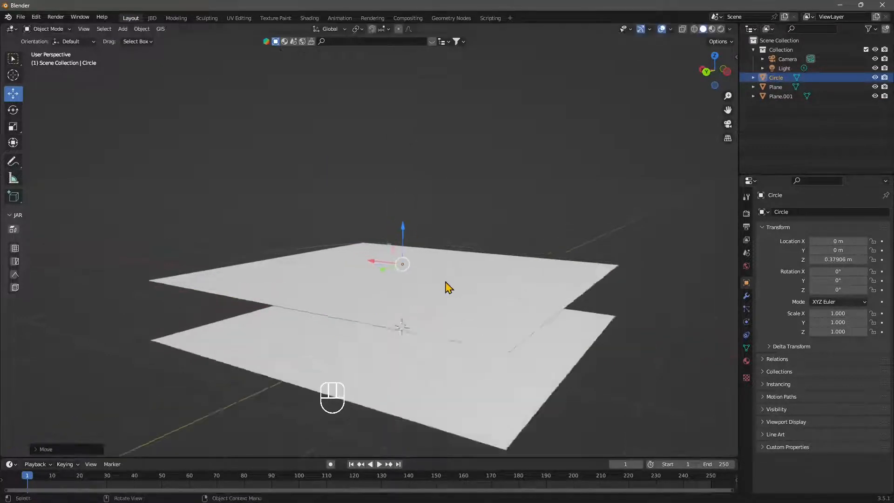
# Step: Fine-tune the circle's height in an orthographic side view so it sits level with the upper plane, at about 0.333 m
pyautogui.moveTo(447, 286); pyautogui.dragTo(451, 307, button='middle')
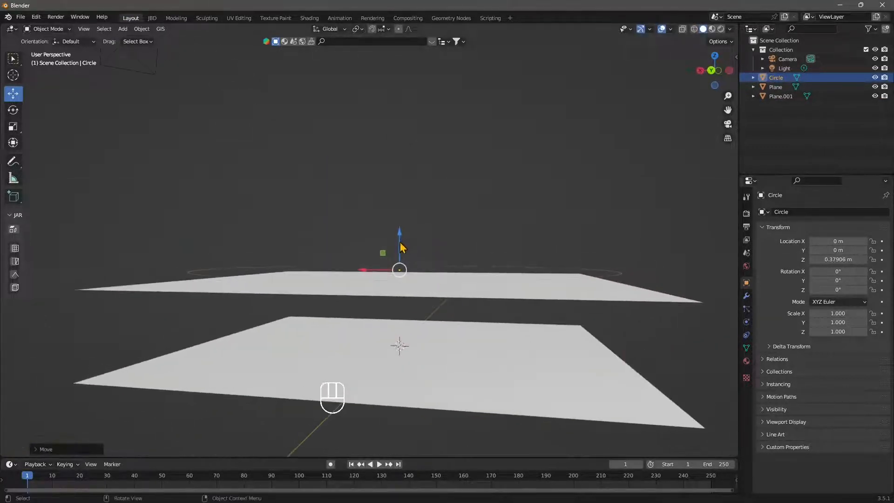
pyautogui.moveTo(402, 247); pyautogui.dragTo(401, 244)
pyautogui.click(711, 71)
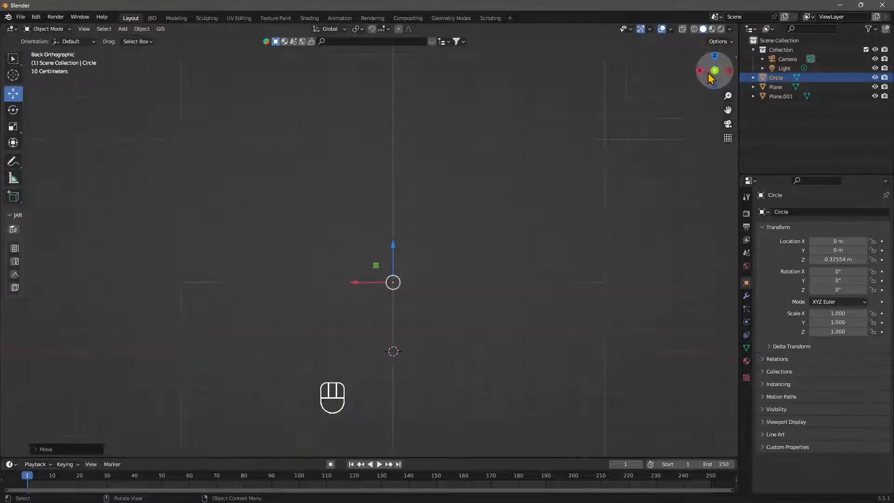
pyautogui.keyDown('shift'); pyautogui.moveTo(398, 319); pyautogui.dragTo(399, 229, button='middle'); pyautogui.keyUp('shift')
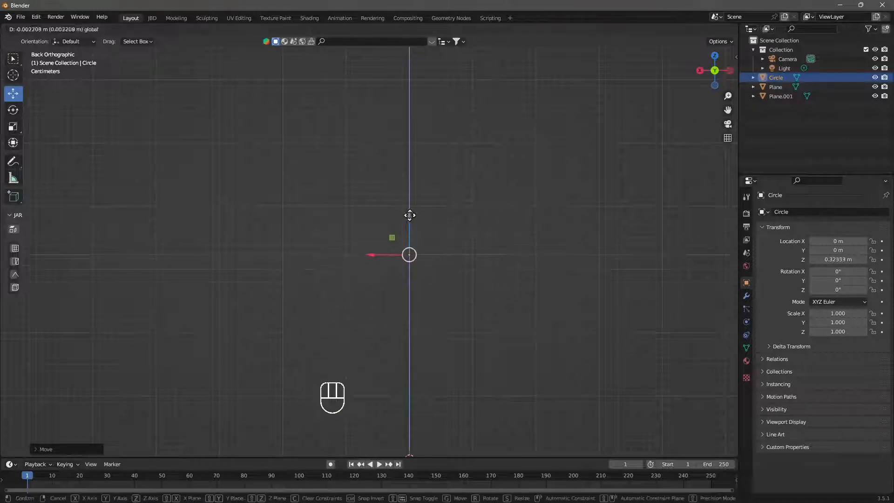
pyautogui.moveTo(409, 214); pyautogui.dragTo(432, 208)
pyautogui.moveTo(370, 313); pyautogui.dragTo(385, 229, button='middle')
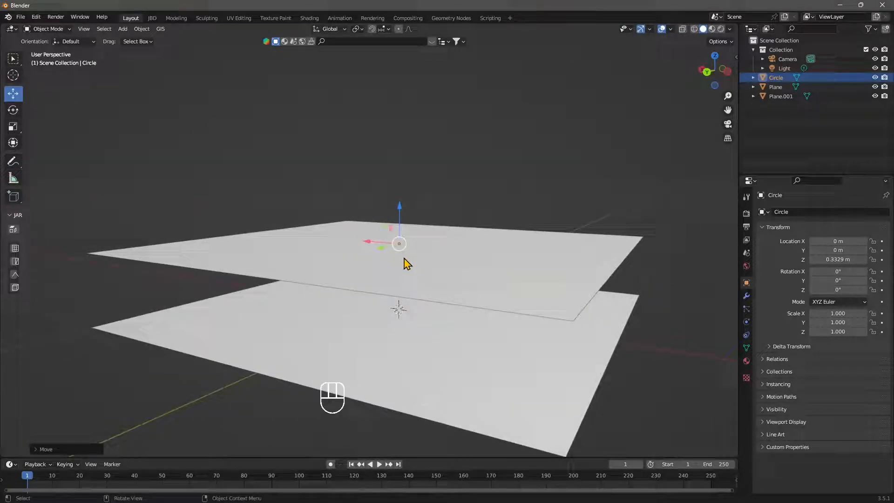
# Step: Duplicate the circle, raise the copy along Z a little above the upper plane, and deselect everything
pyautogui.hotkey('ctrl', 'c')
pyautogui.hotkey('ctrl', 'v')
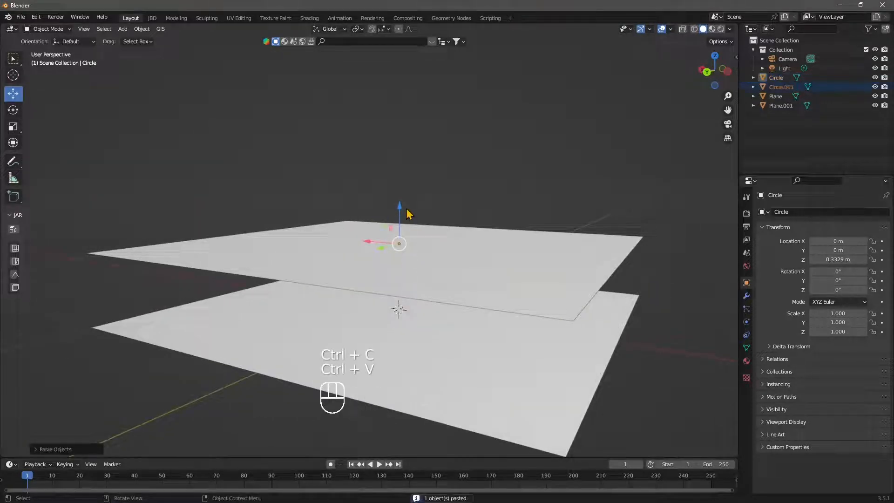
pyautogui.moveTo(406, 210)
pyautogui.mouseDown()
pyautogui.moveTo(420, 176)
pyautogui.moveTo(400, 196)
pyautogui.mouseUp()
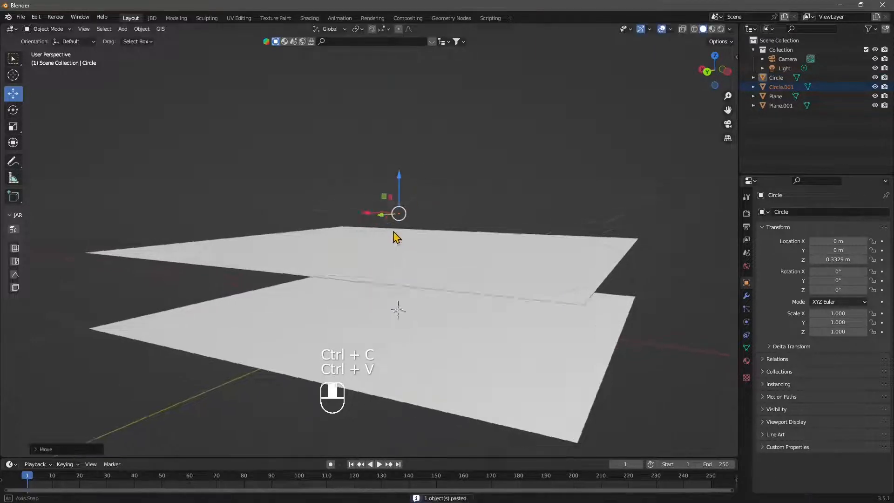
pyautogui.moveTo(396, 236)
pyautogui.mouseDown(button='middle')
pyautogui.moveTo(405, 225)
pyautogui.moveTo(416, 247)
pyautogui.moveTo(385, 237)
pyautogui.mouseUp(button='middle')
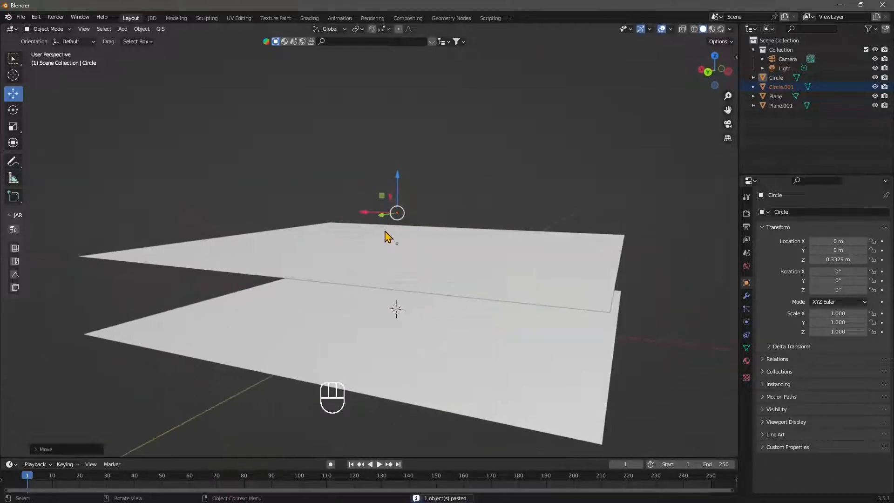
pyautogui.scroll(-3, 501, 280)
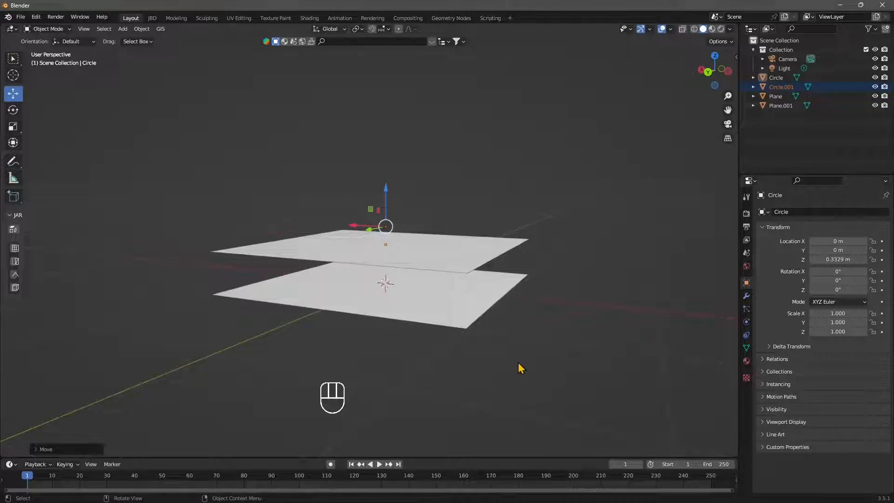
pyautogui.click(433, 339)
pyautogui.moveTo(432, 339); pyautogui.dragTo(393, 333, button='middle')
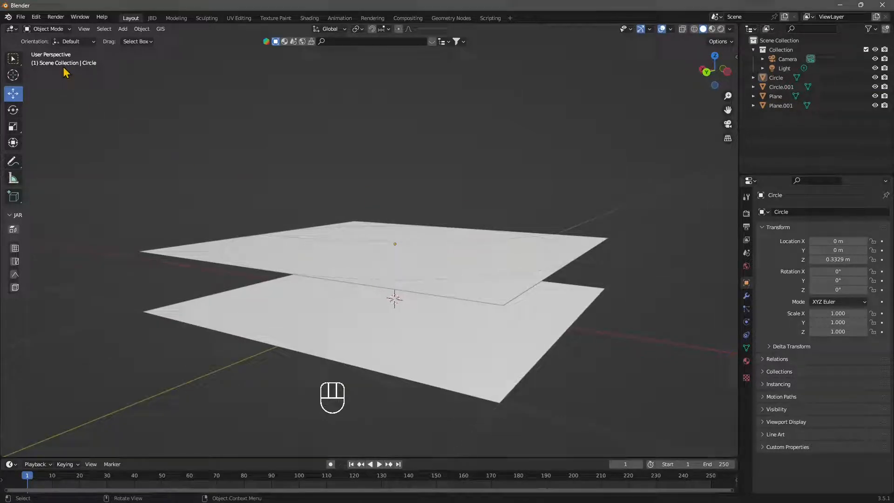
# Step: Search the add-on preferences for "loop", "edi" and "bool" to check whether LoopTools, Edit Mesh Tools and Bool Tool are enabled
pyautogui.click(35, 17)
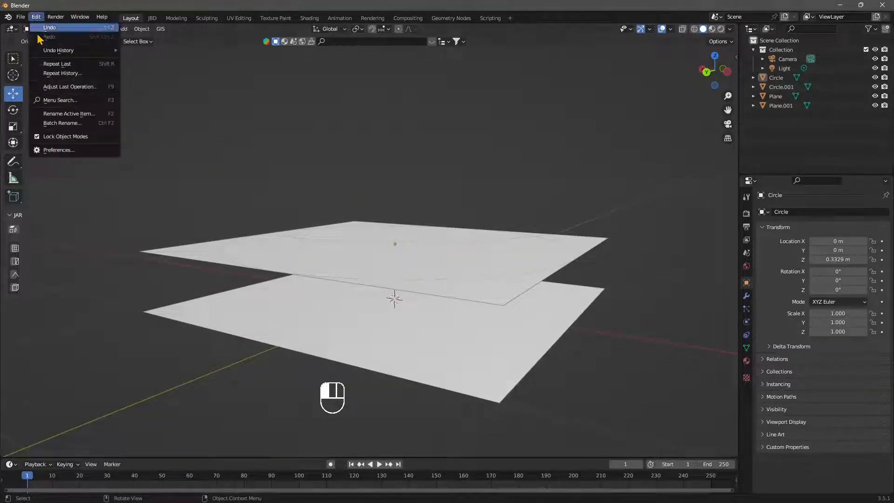
pyautogui.click(47, 149)
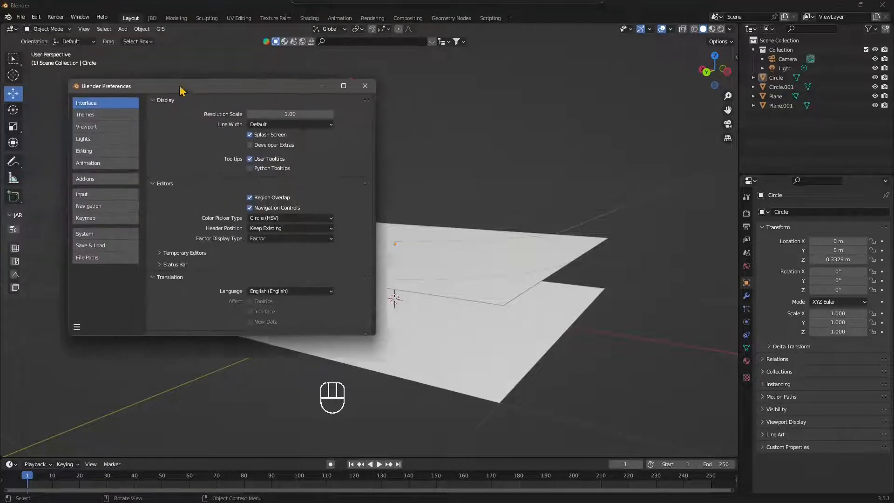
pyautogui.click(138, 201)
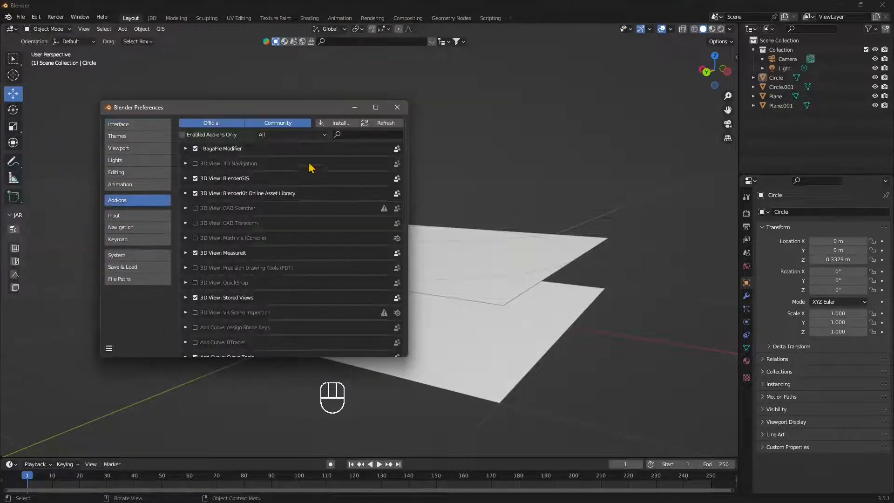
pyautogui.click(347, 134)
pyautogui.write('loop')
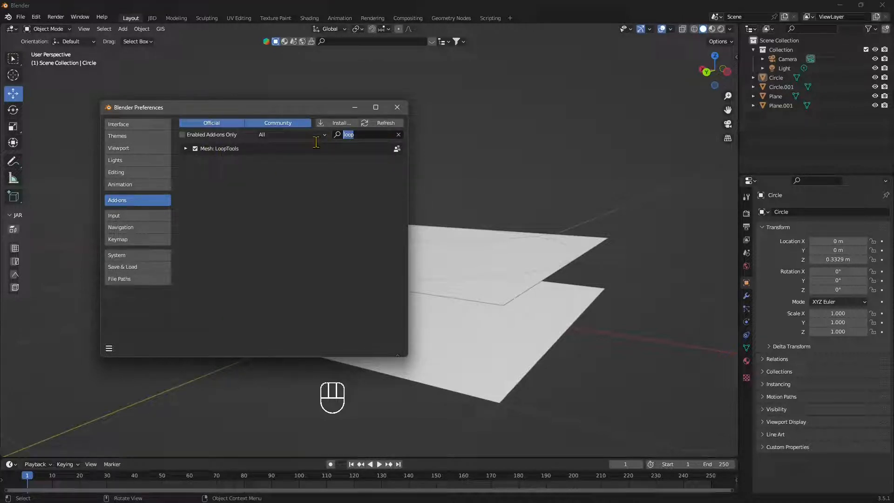
pyautogui.write('edi')
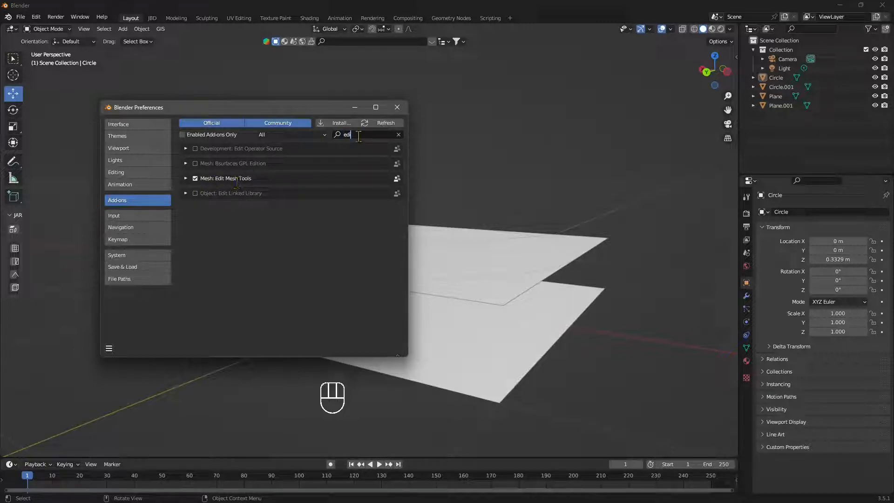
pyautogui.write('bo')
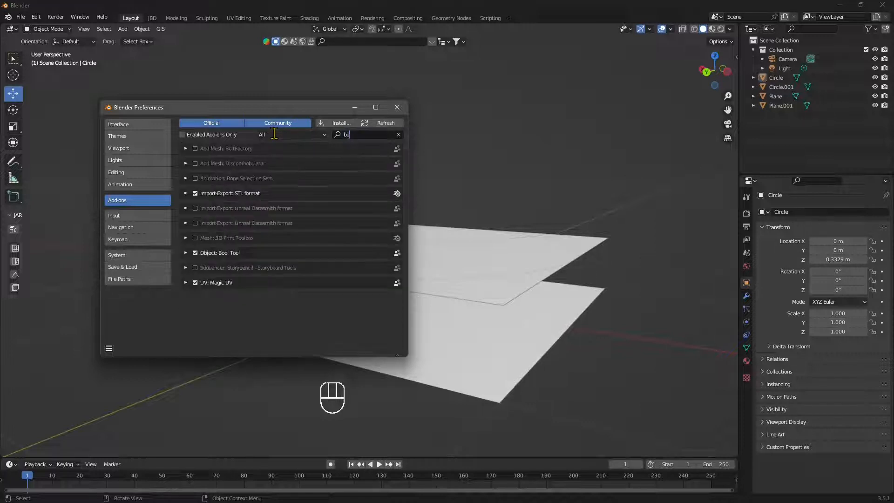
pyautogui.write('ol')
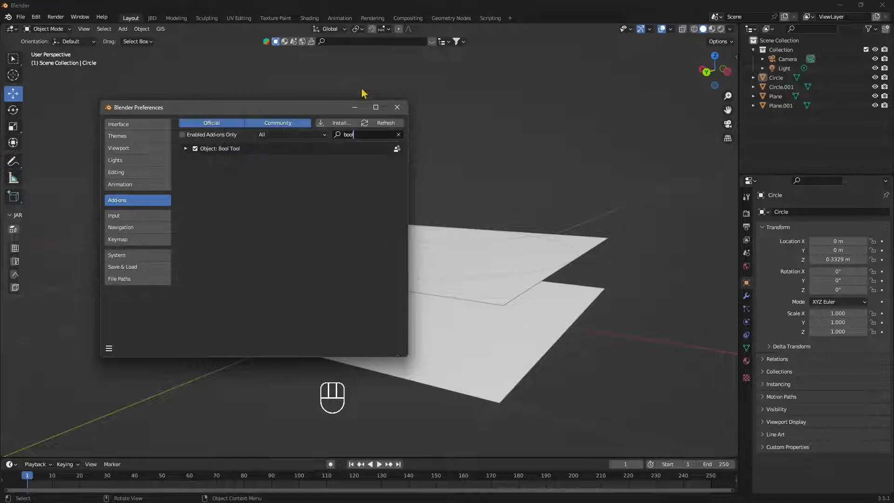
pyautogui.click(407, 102)
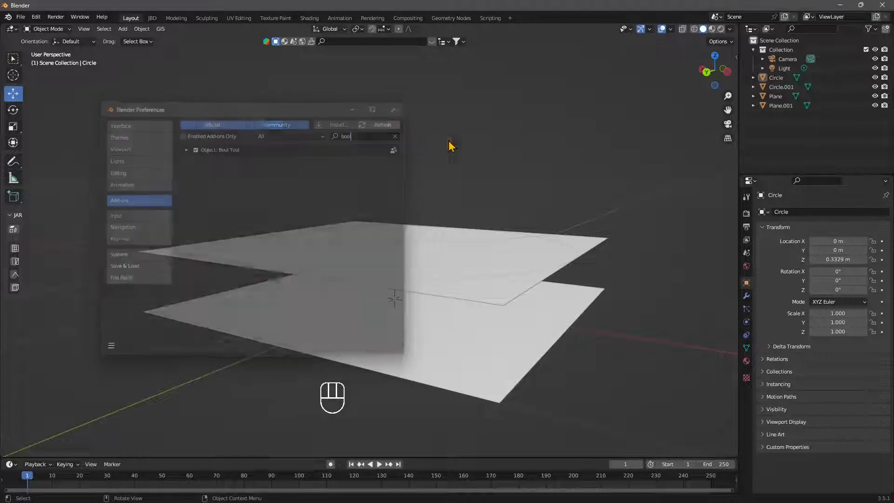
pyautogui.moveTo(383, 287); pyautogui.dragTo(471, 283, button='middle')
pyautogui.moveTo(542, 179); pyautogui.dragTo(517, 242)
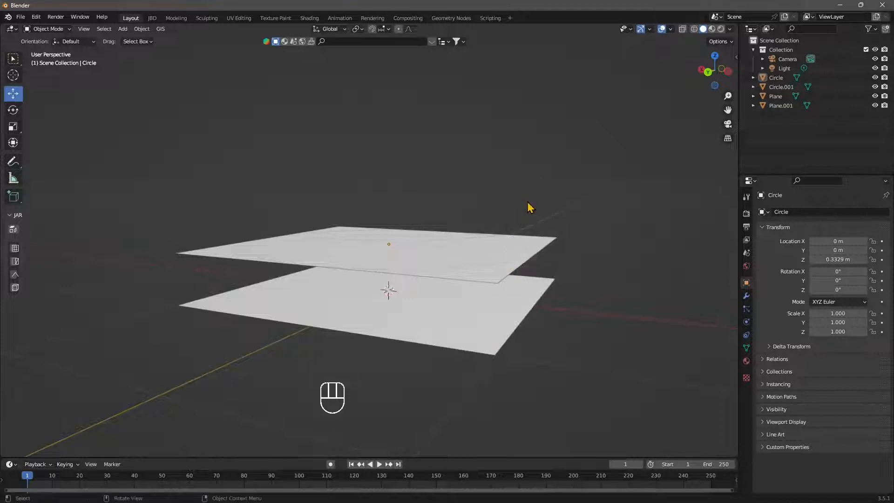
# Step: Select both planes and both circles and join them into one mesh object
pyautogui.moveTo(589, 189); pyautogui.dragTo(472, 398)
pyautogui.moveTo(484, 263); pyautogui.dragTo(439, 304, button='middle')
pyautogui.moveTo(582, 143); pyautogui.dragTo(484, 406)
pyautogui.hotkey('ctrl', 'j')
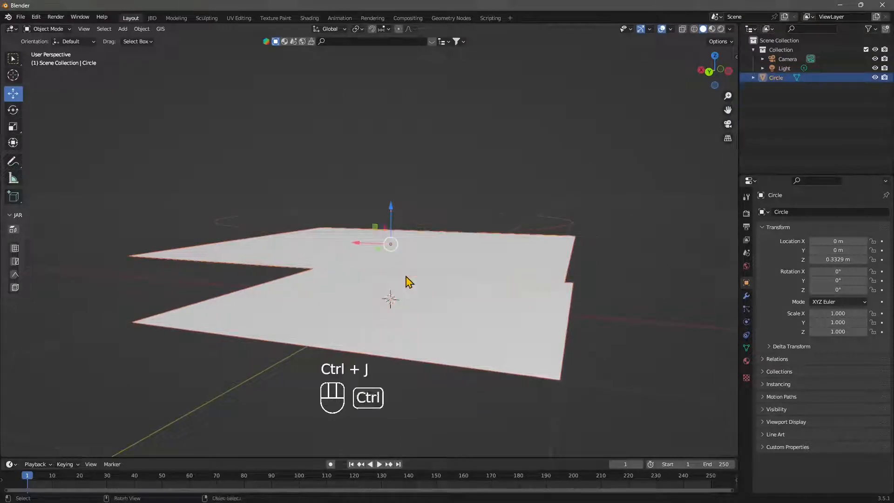
pyautogui.hotkey('ctrl', 'z')
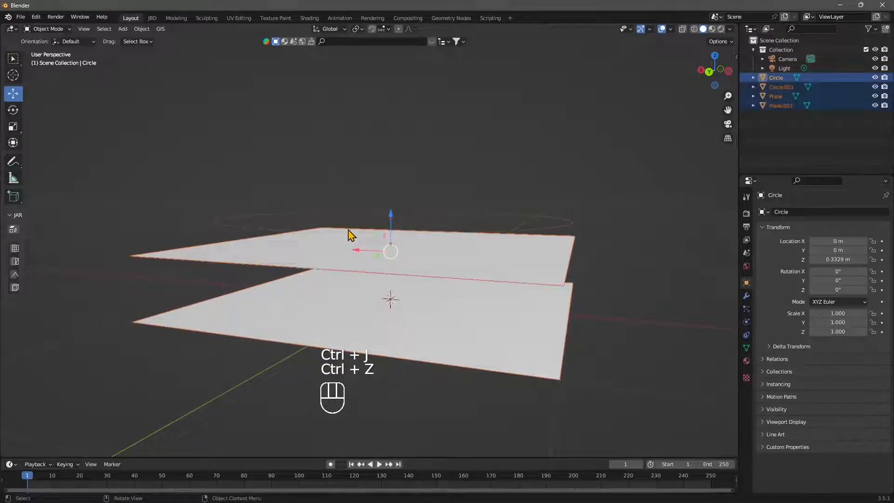
pyautogui.rightClick(349, 234)
pyautogui.click(311, 262)
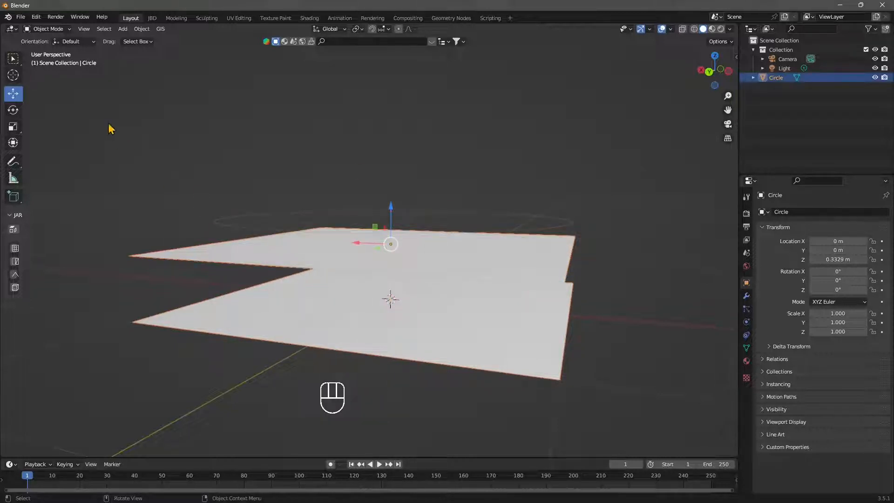
# Step: Switch the joined object to Edit Mode and select the upper plane's face
pyautogui.click(50, 30)
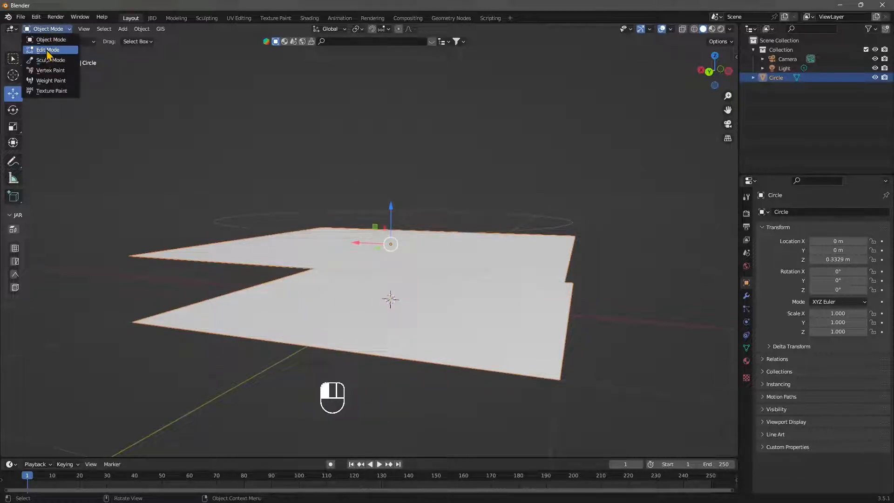
pyautogui.click(46, 46)
pyautogui.scroll(-2, 281, 236)
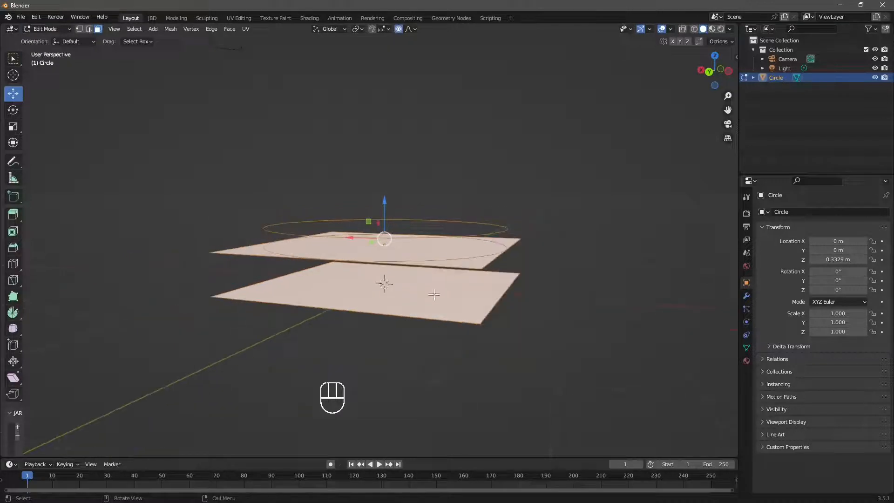
pyautogui.click(477, 263)
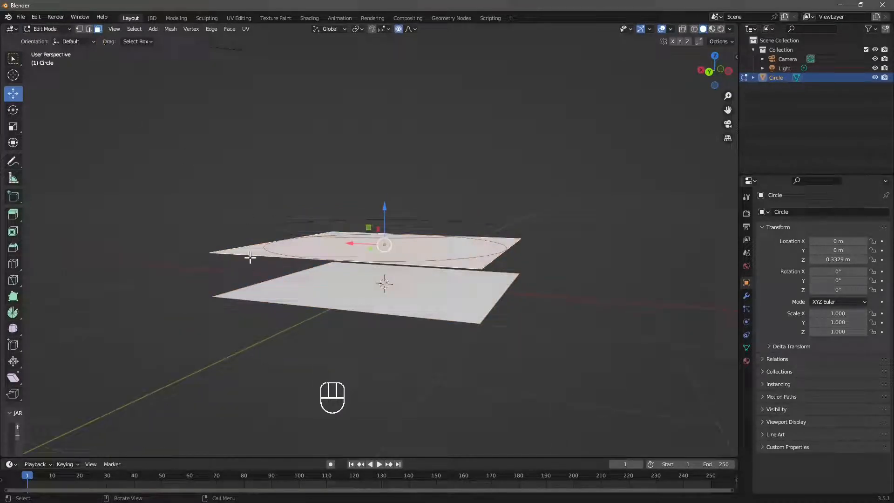
pyautogui.scroll(4, 254, 252)
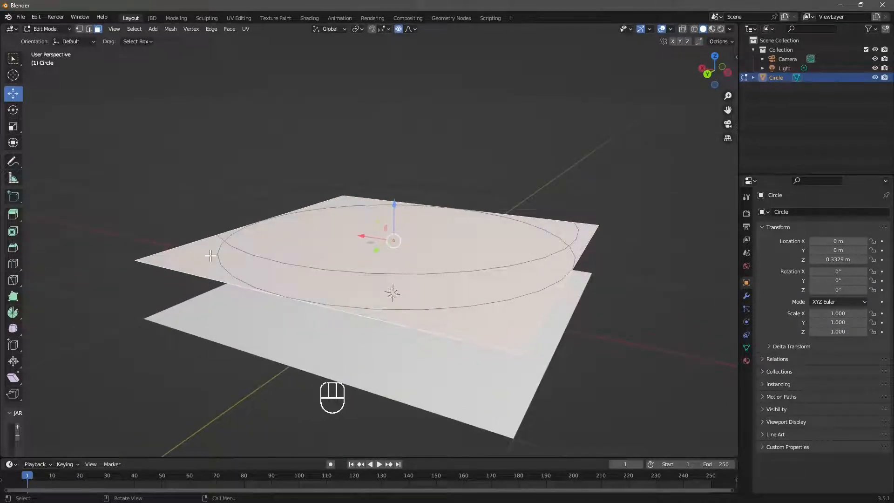
# Step: Try deleting the upper plane's face together with its border edges, and undo the deletion
pyautogui.press('x')
pyautogui.click(170, 280)
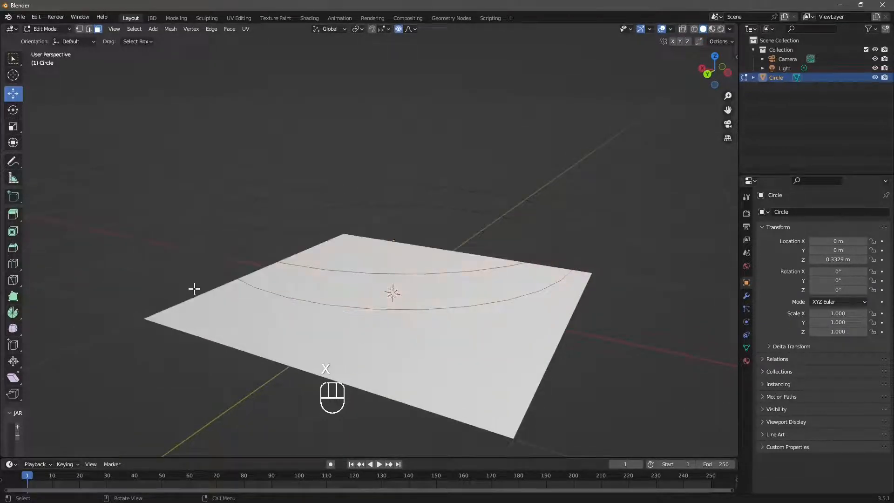
pyautogui.moveTo(213, 300); pyautogui.dragTo(195, 272, button='middle')
pyautogui.hotkey('ctrl', 'z')
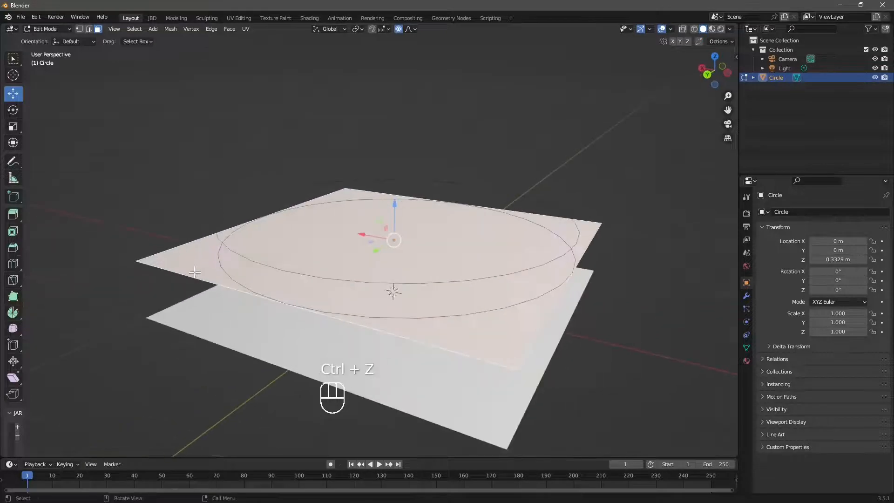
# Step: Delete only the faces of the planes, keeping their outline edges, and switch to edge selection
pyautogui.press('x')
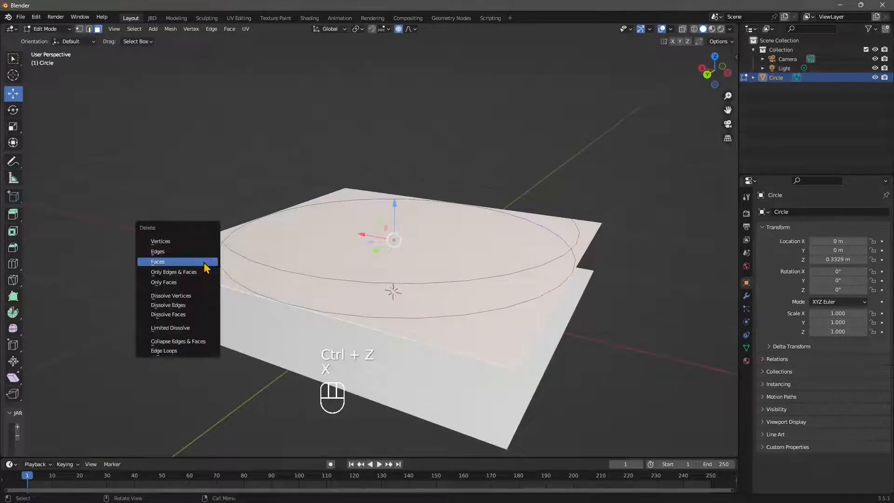
pyautogui.click(163, 282)
pyautogui.moveTo(332, 313); pyautogui.dragTo(84, 88, button='middle')
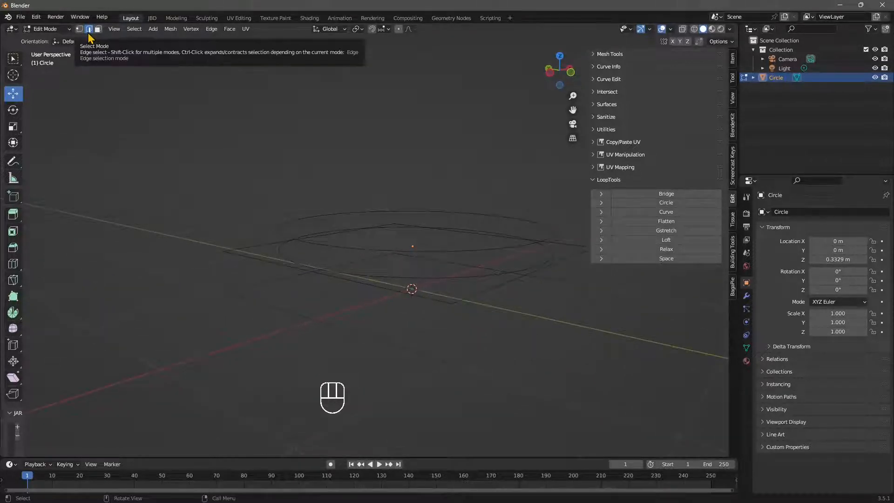
# Step: Try a LoopTools Loft across all four profiles at once, and undo it
pyautogui.click(134, 29)
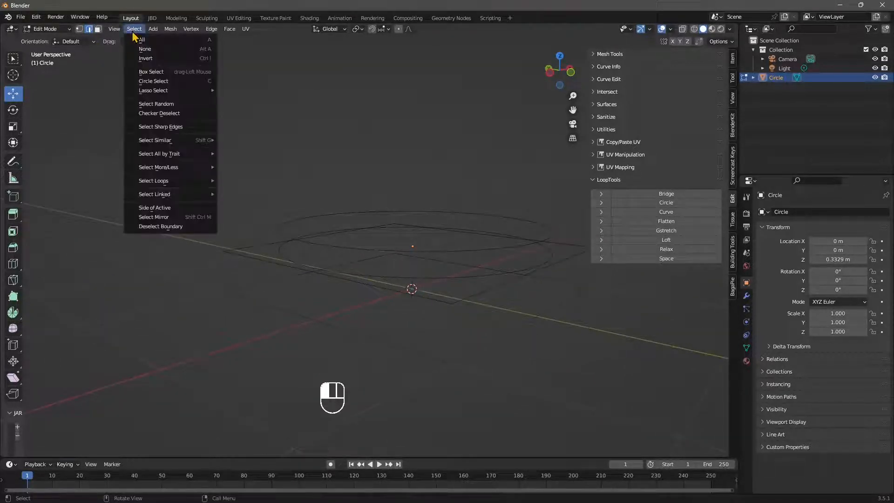
pyautogui.click(140, 41)
pyautogui.moveTo(389, 340); pyautogui.dragTo(414, 289, button='middle')
pyautogui.scroll(4, 575, 278)
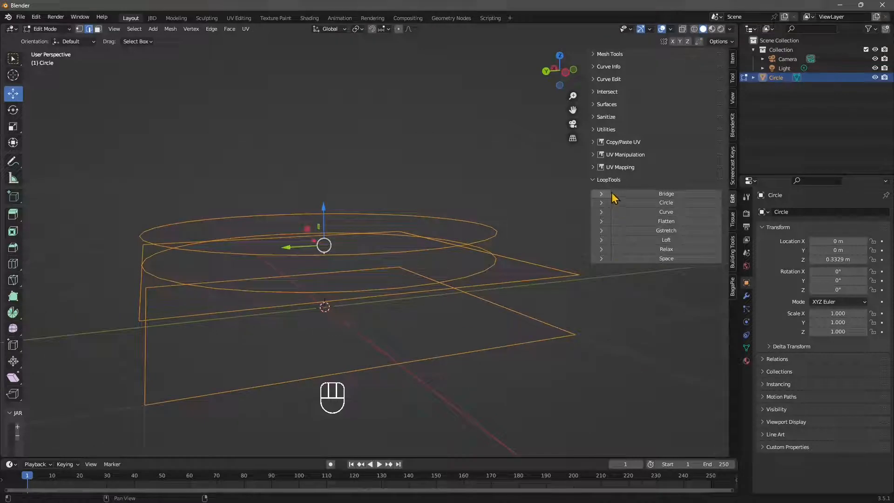
pyautogui.click(650, 239)
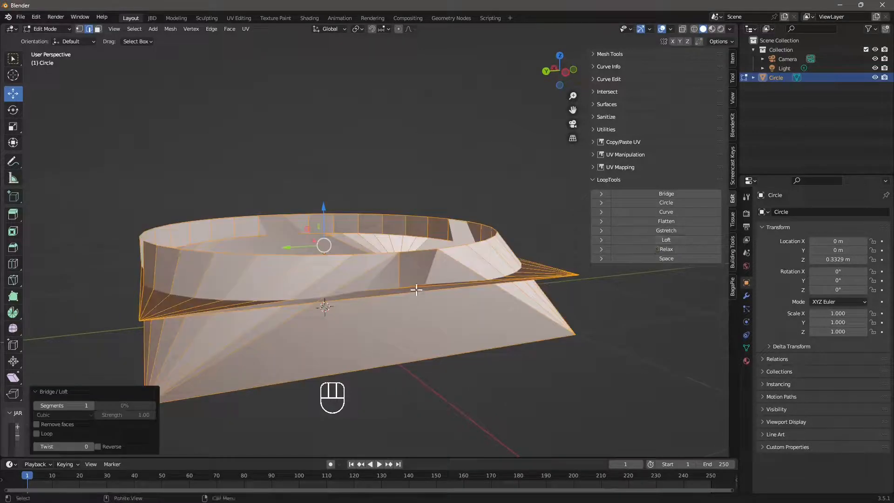
pyautogui.scroll(-2, 337, 278)
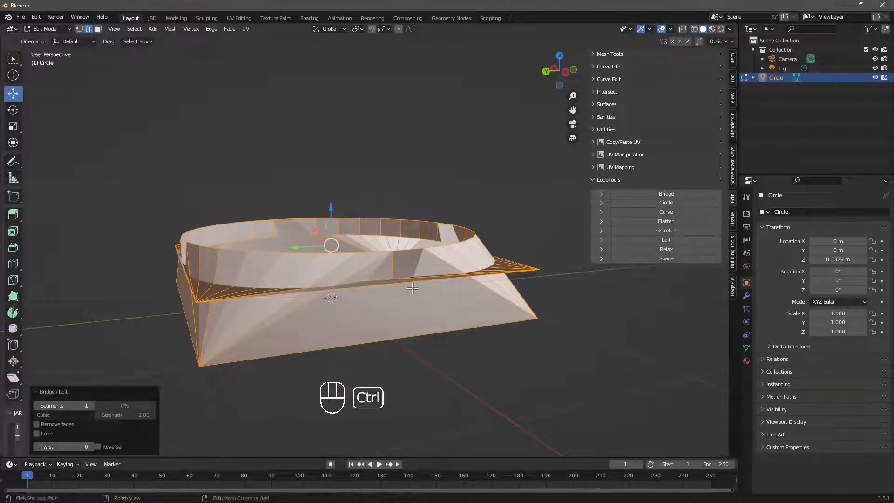
pyautogui.hotkey('ctrl', 'z')
# Step: Select the edges of the upper square and both circles, leaving the bottom square unselected
pyautogui.moveTo(266, 305); pyautogui.dragTo(244, 342, button='middle')
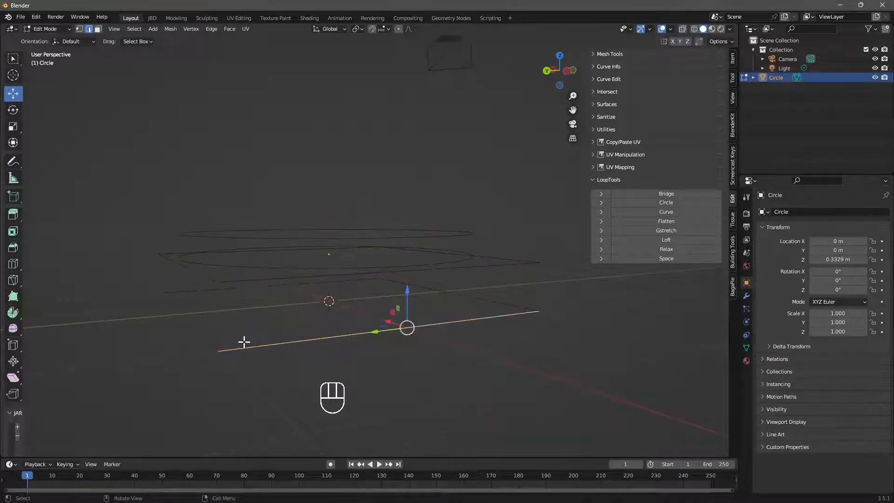
pyautogui.moveTo(237, 282); pyautogui.dragTo(347, 318, button='middle')
pyautogui.moveTo(289, 278); pyautogui.dragTo(137, 214, button='middle')
pyautogui.moveTo(137, 214); pyautogui.dragTo(613, 317)
pyautogui.moveTo(528, 324); pyautogui.dragTo(473, 336, button='middle')
pyautogui.moveTo(448, 335); pyautogui.dragTo(447, 336, button='middle')
pyautogui.moveTo(305, 293); pyautogui.dragTo(165, 254, button='middle')
pyautogui.moveTo(61, 189); pyautogui.dragTo(557, 302)
pyautogui.moveTo(556, 302); pyautogui.dragTo(579, 288, button='middle')
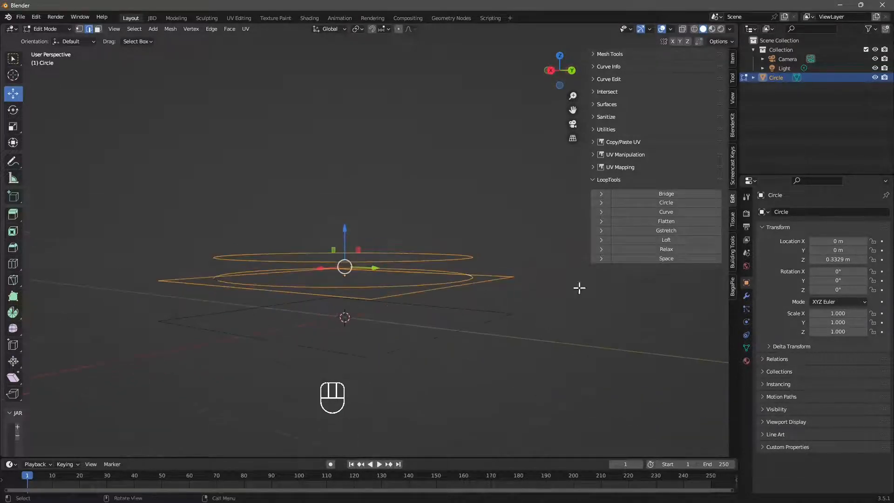
# Step: Loft the upper square and the two circles with LoopTools, undoing and repeating the loft once
pyautogui.click(652, 241)
pyautogui.moveTo(279, 324); pyautogui.dragTo(218, 347, button='middle')
pyautogui.hotkey('ctrl', 'z')
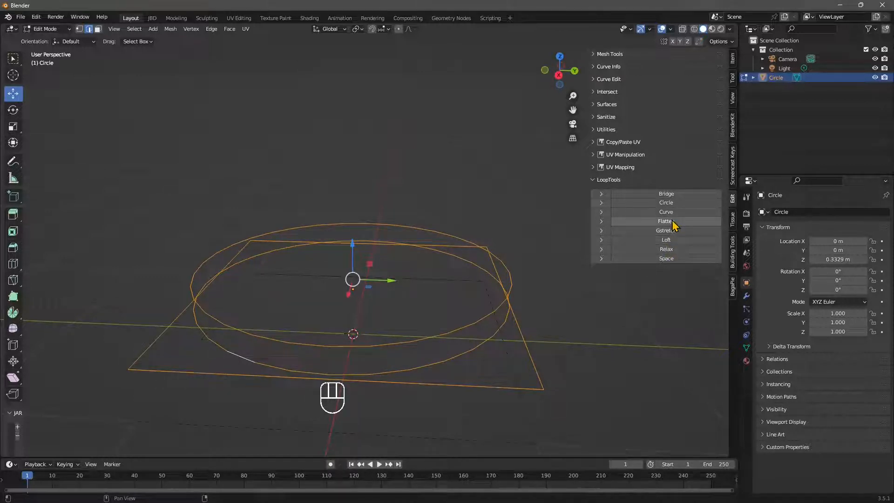
pyautogui.click(673, 239)
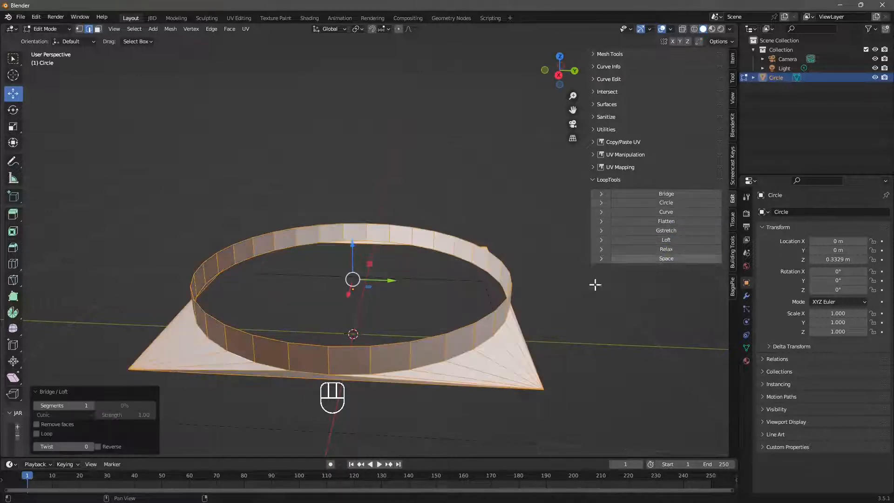
pyautogui.moveTo(595, 285); pyautogui.dragTo(435, 306, button='middle')
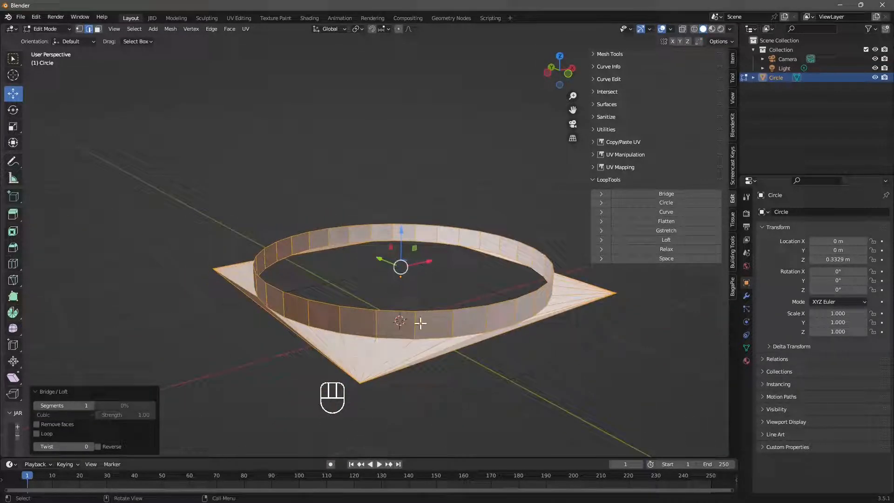
# Step: Select the lower circle's edge loop and lower it along Z by about 0.0025 m
pyautogui.click(358, 336)
pyautogui.moveTo(357, 337); pyautogui.dragTo(369, 332, button='middle')
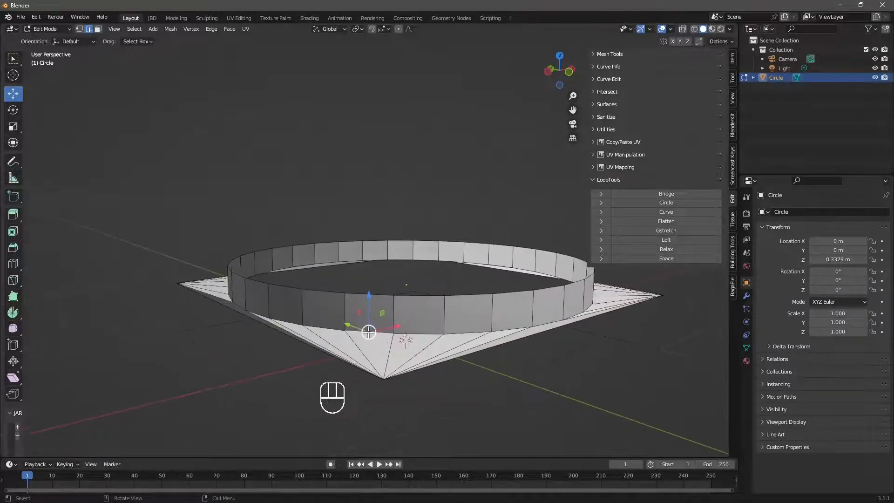
pyautogui.click(135, 30)
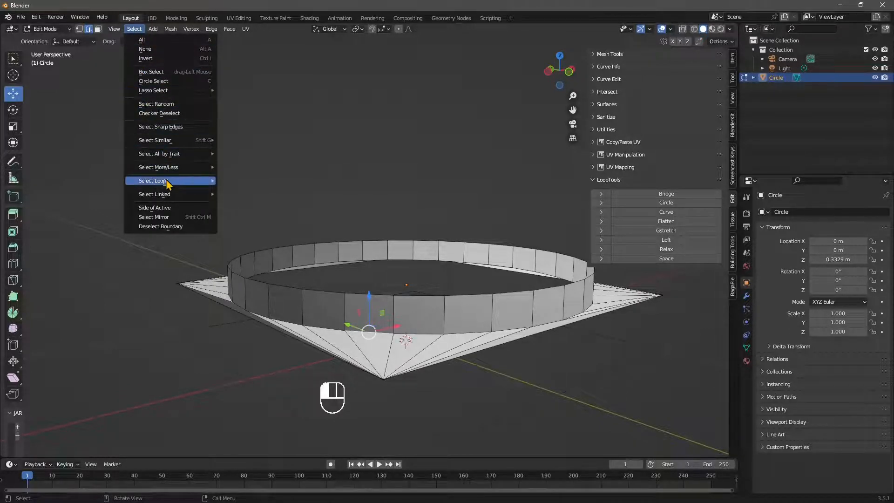
pyautogui.moveTo(167, 185)
pyautogui.click(251, 180)
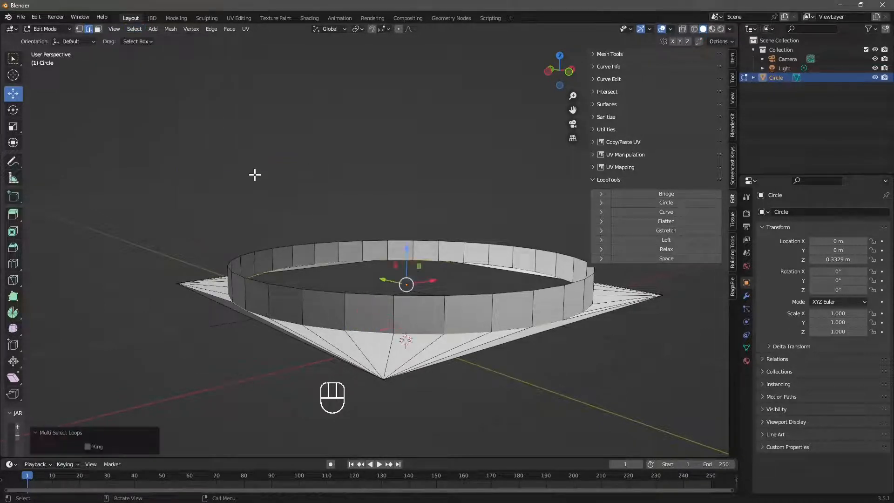
pyautogui.moveTo(408, 248); pyautogui.dragTo(411, 249)
pyautogui.moveTo(328, 328); pyautogui.dragTo(364, 301, button='middle')
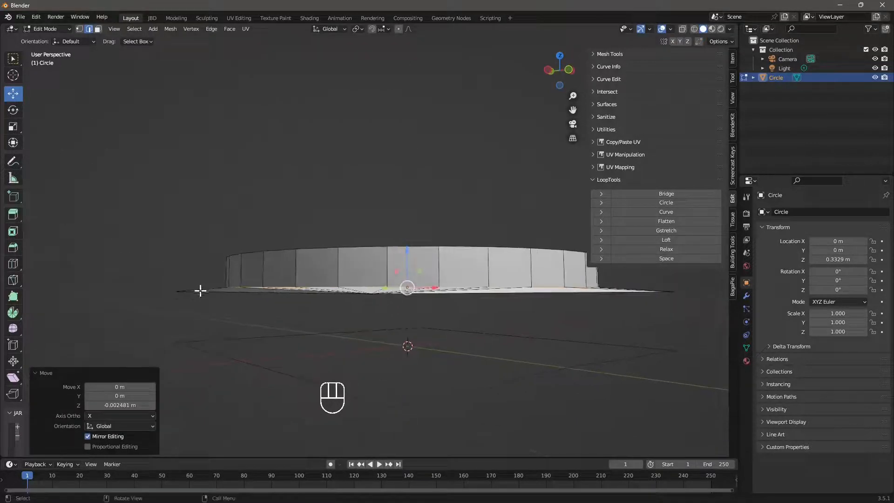
pyautogui.moveTo(132, 301); pyautogui.dragTo(224, 320, button='middle')
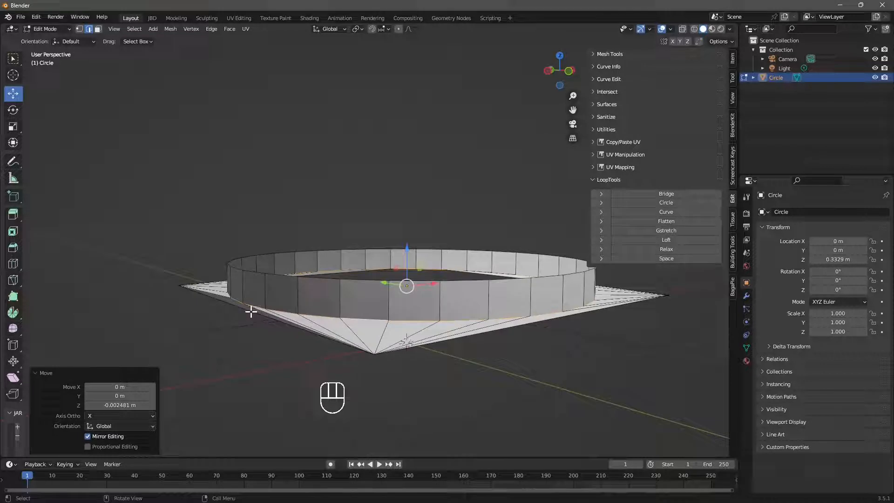
# Step: Copy the local median Z value of an outline edge of the upper square
pyautogui.click(243, 307)
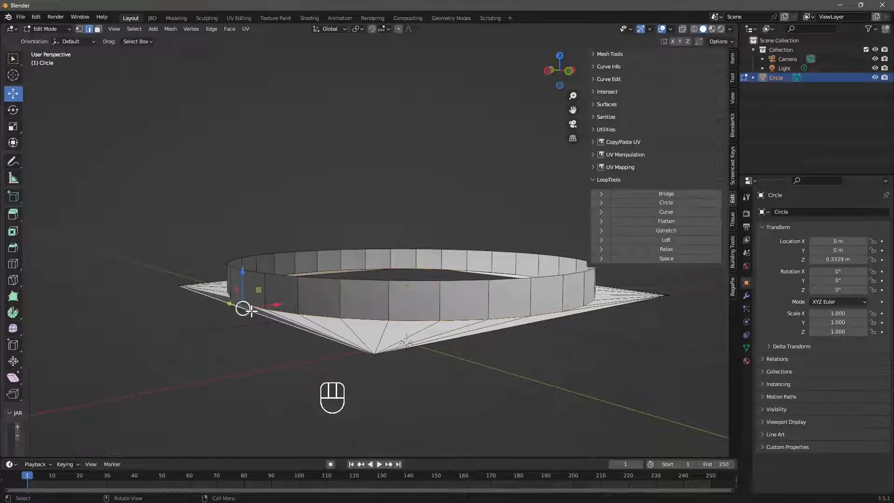
pyautogui.click(733, 59)
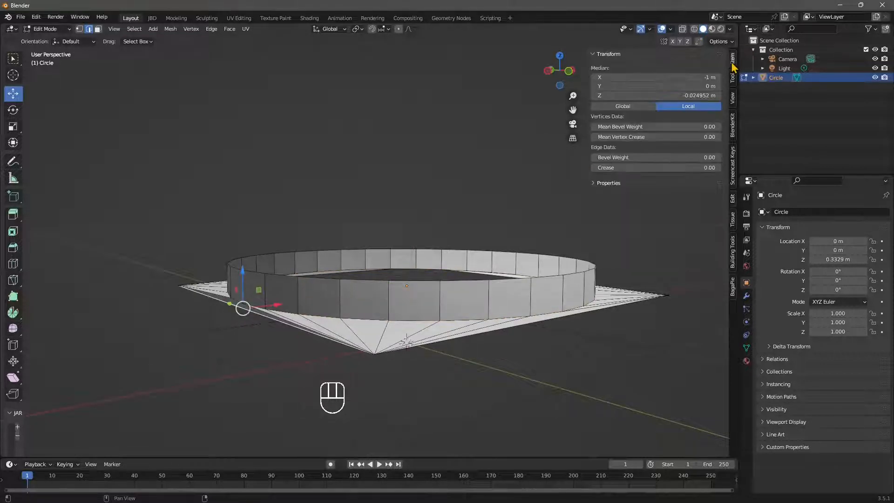
pyautogui.click(690, 95)
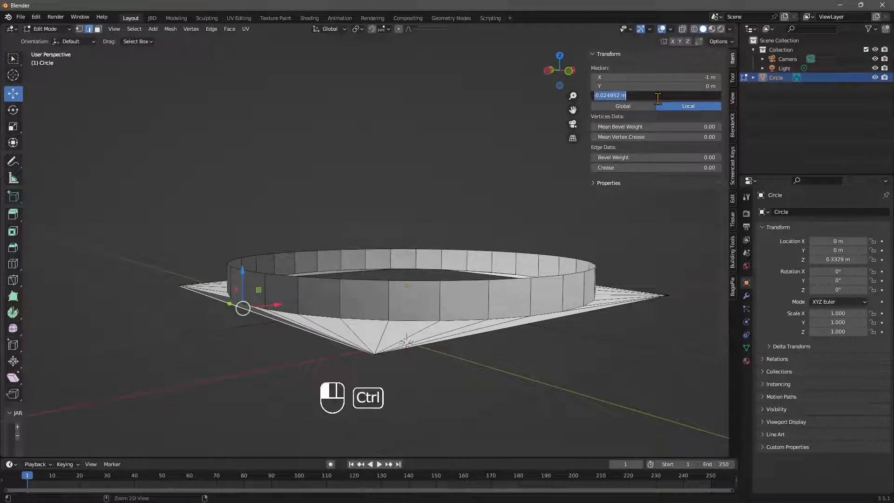
pyautogui.click(373, 313)
# Step: Select the lower circle's whole edge loop and set its local median Z to the value copied from the square's edge
pyautogui.click(364, 318)
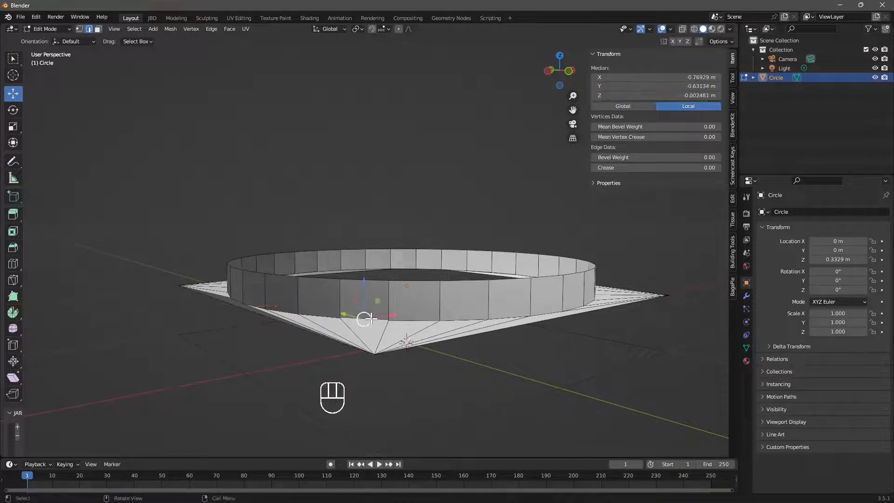
pyautogui.click(134, 29)
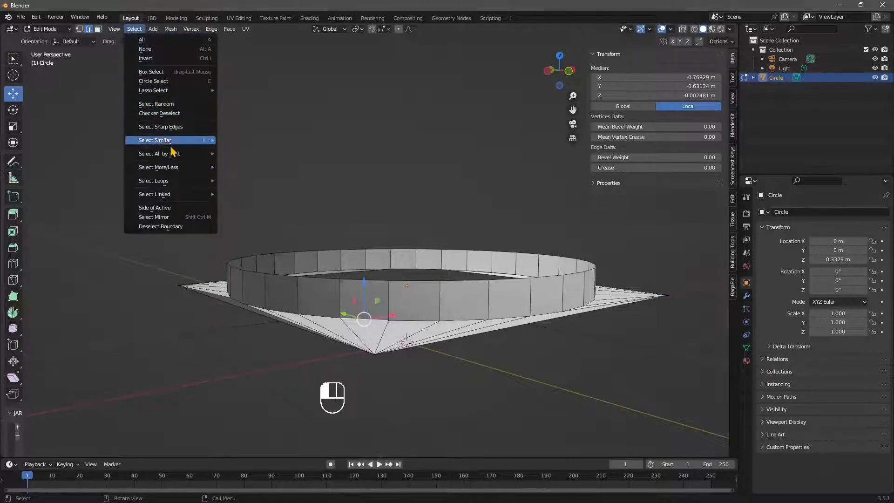
pyautogui.moveTo(179, 181)
pyautogui.click(272, 181)
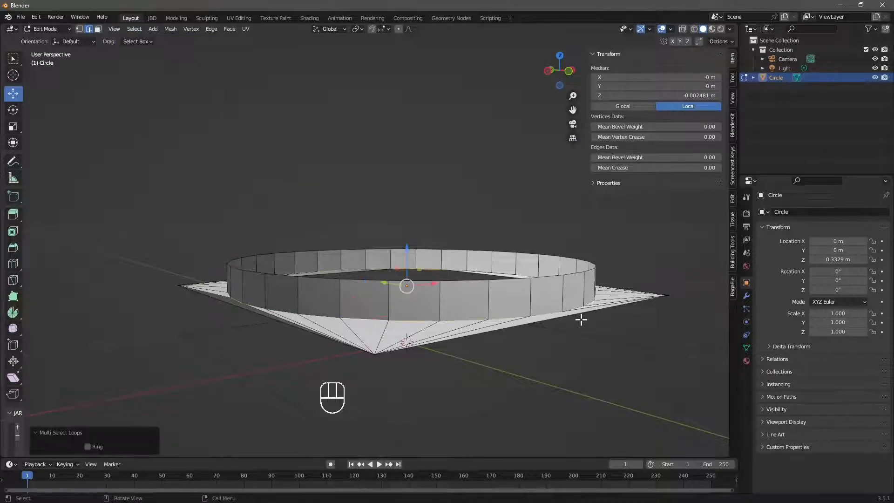
pyautogui.click(690, 95)
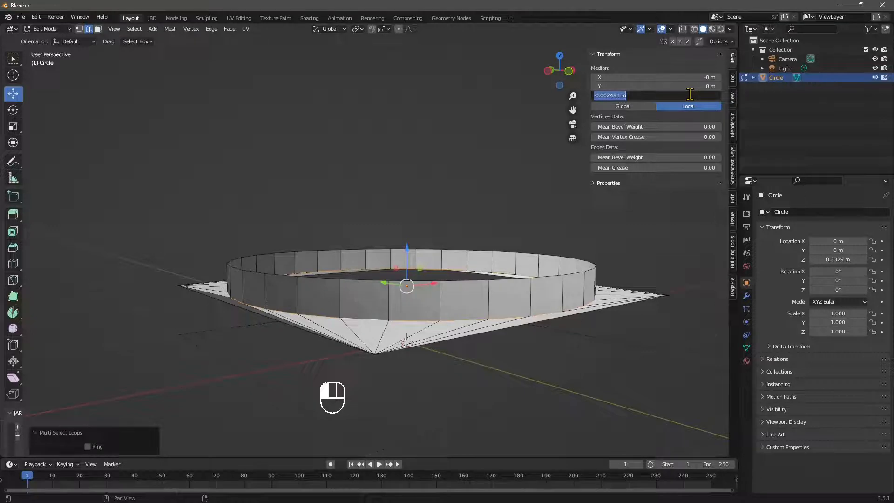
# Step: Extrude the upper square's outer edges downward by about 0.128 m toward the bottom square and enable snapping
pyautogui.click(732, 198)
pyautogui.moveTo(419, 279); pyautogui.dragTo(366, 303, button='middle')
pyautogui.moveTo(348, 335); pyautogui.dragTo(200, 286, button='middle')
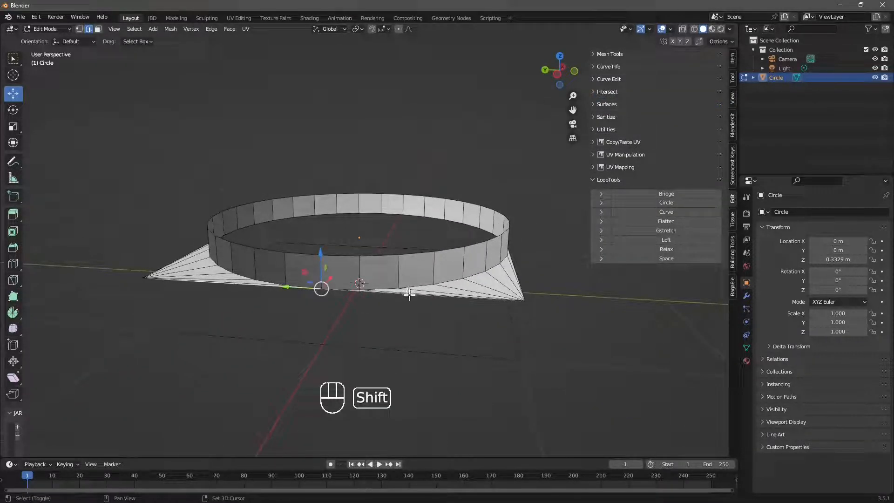
pyautogui.moveTo(409, 294); pyautogui.dragTo(439, 351, button='middle')
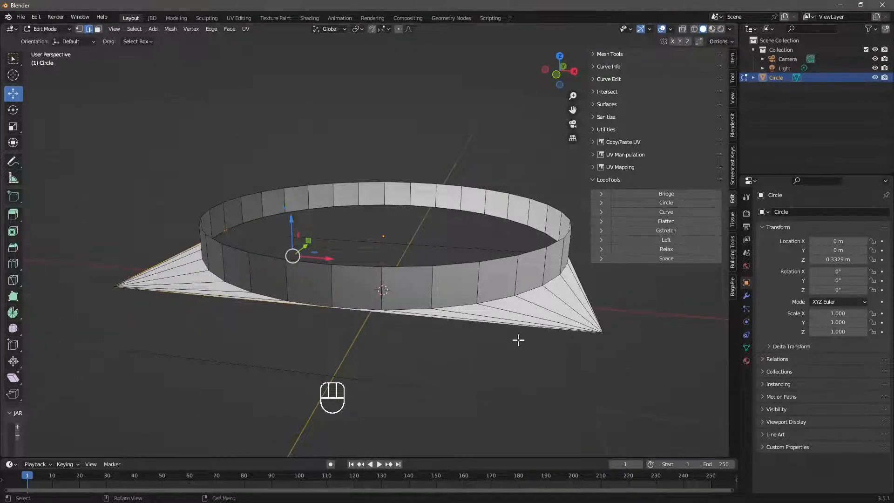
pyautogui.moveTo(519, 340); pyautogui.dragTo(495, 355, button='middle')
pyautogui.moveTo(446, 295); pyautogui.dragTo(483, 341, button='middle')
pyautogui.moveTo(413, 325); pyautogui.dragTo(336, 298, button='middle')
pyautogui.click(13, 214)
pyautogui.moveTo(350, 214); pyautogui.dragTo(156, 228)
pyautogui.click(372, 29)
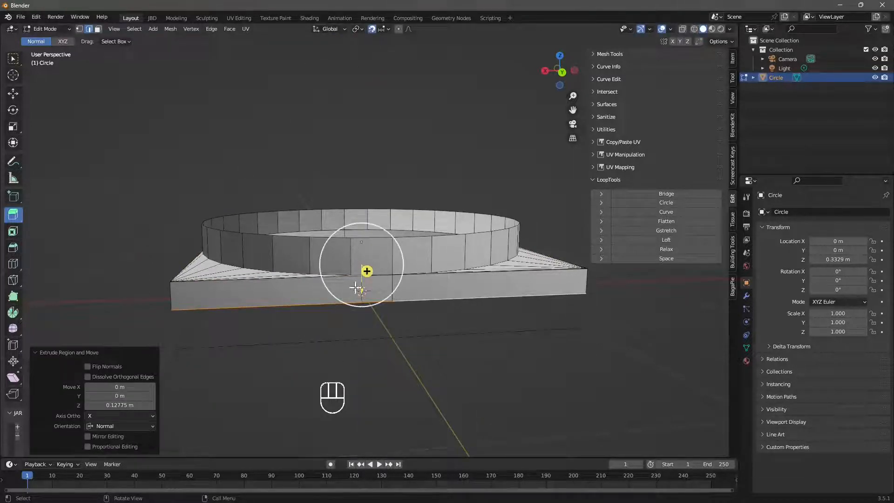
# Step: Move the base's extruded lower edges straight down along Z to the bottom square's level with vertex snapping
pyautogui.click(13, 93)
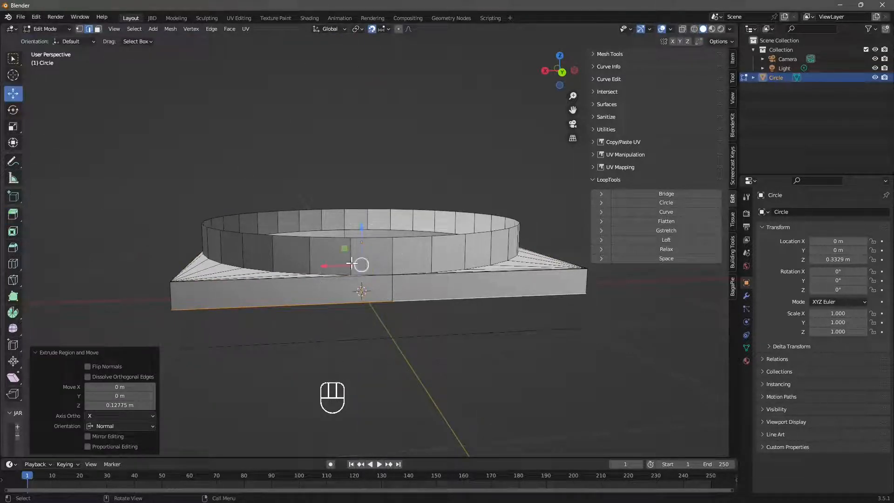
pyautogui.moveTo(352, 264); pyautogui.dragTo(204, 336)
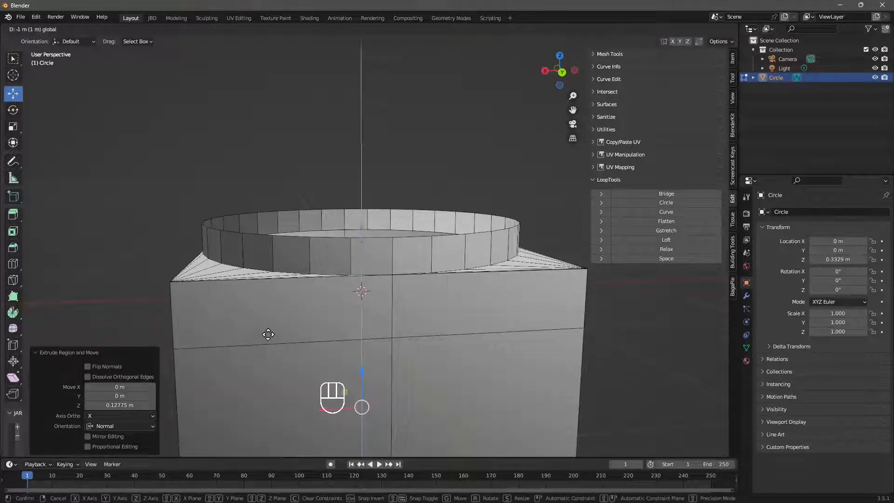
pyautogui.moveTo(269, 334); pyautogui.dragTo(577, 298)
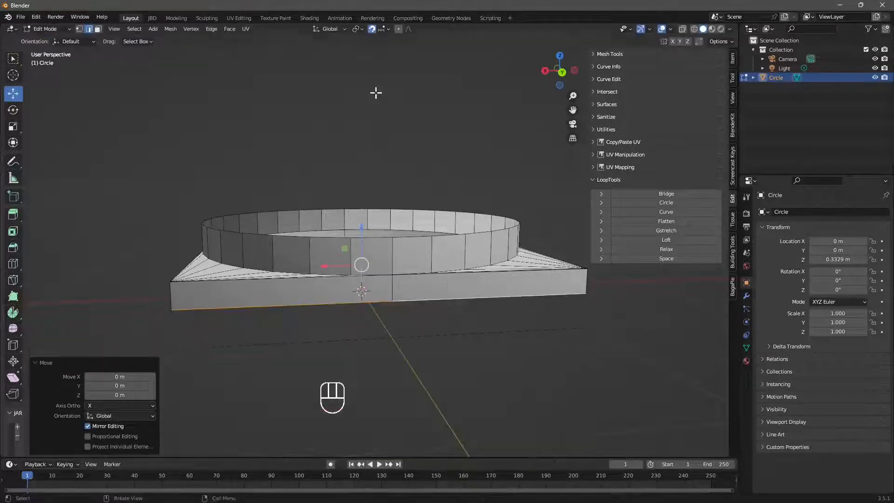
pyautogui.click(360, 31)
pyautogui.click(382, 29)
pyautogui.click(371, 73)
pyautogui.moveTo(363, 237); pyautogui.dragTo(175, 343)
# Step: Try to close the base's open underside with Fill, and undo the fill
pyautogui.moveTo(176, 344); pyautogui.dragTo(288, 154, button='middle')
pyautogui.moveTo(532, 299); pyautogui.dragTo(185, 204, button='middle')
pyautogui.rightClick(187, 192)
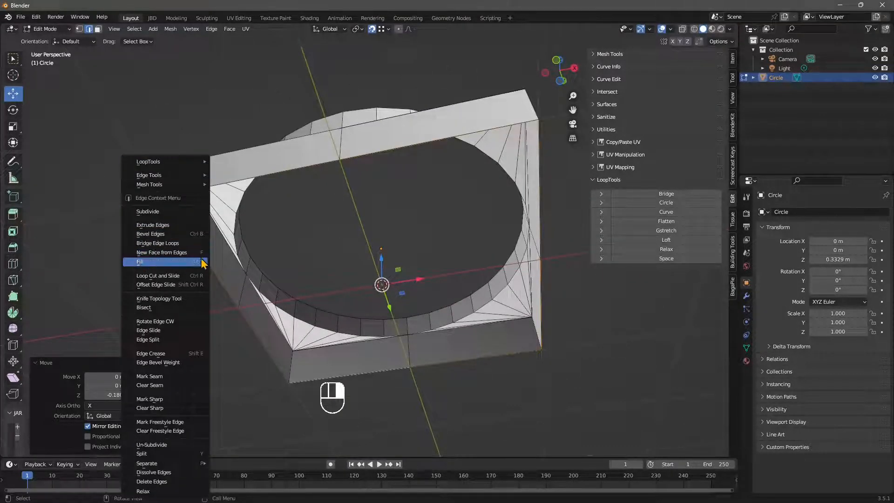
pyautogui.click(152, 261)
pyautogui.hotkey('ctrl', 'z')
# Step: Create a new face from the base's bottom outline edges and clear the selection
pyautogui.moveTo(354, 298); pyautogui.dragTo(397, 291, button='middle')
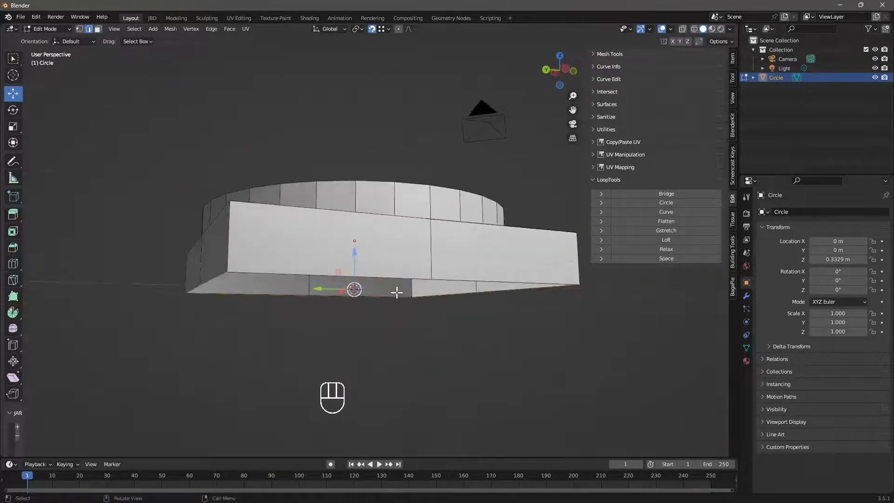
pyautogui.rightClick(397, 294)
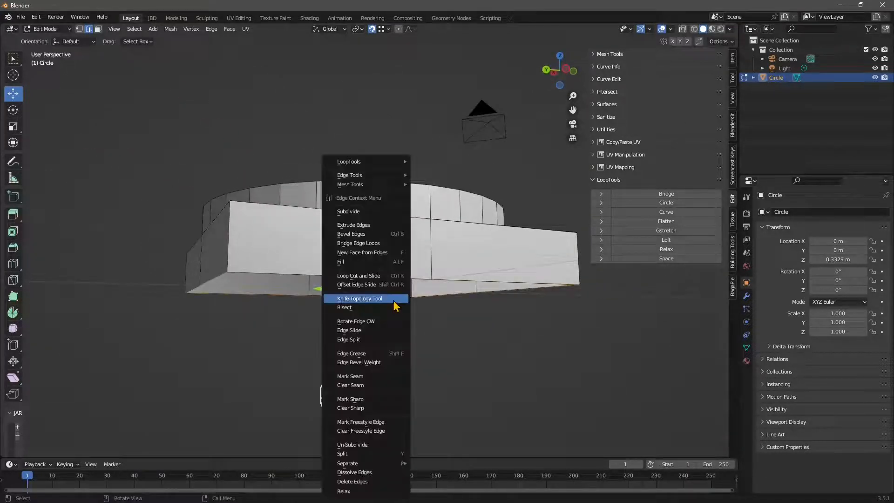
pyautogui.click(372, 253)
pyautogui.moveTo(413, 321); pyautogui.dragTo(359, 319, button='middle')
pyautogui.hotkey('alt', 'a')
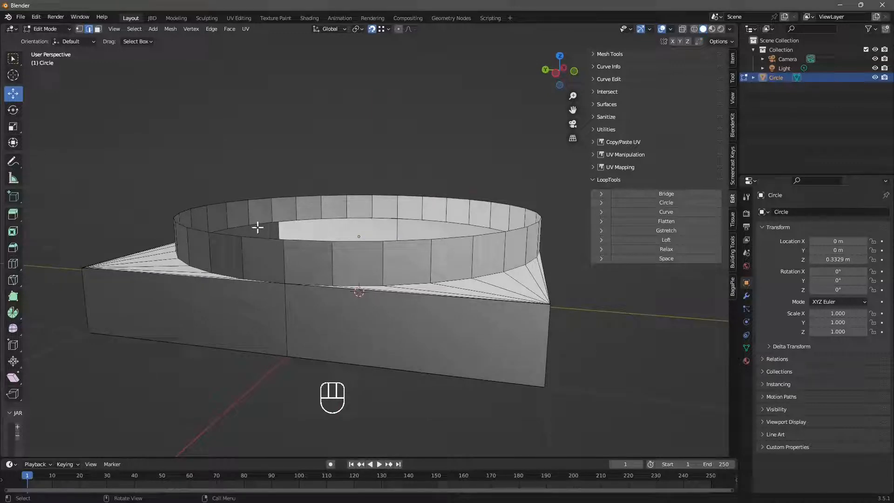
# Step: Select the upper circle's edge loop and lower it along Z by about 0.169 m toward the square base's upper surface
pyautogui.moveTo(291, 303); pyautogui.dragTo(343, 238, button='middle')
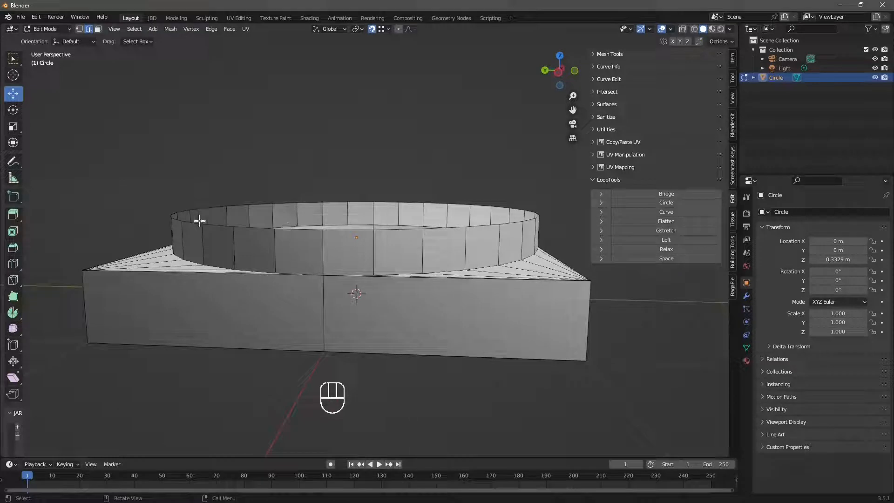
pyautogui.scroll(-3, 394, 260)
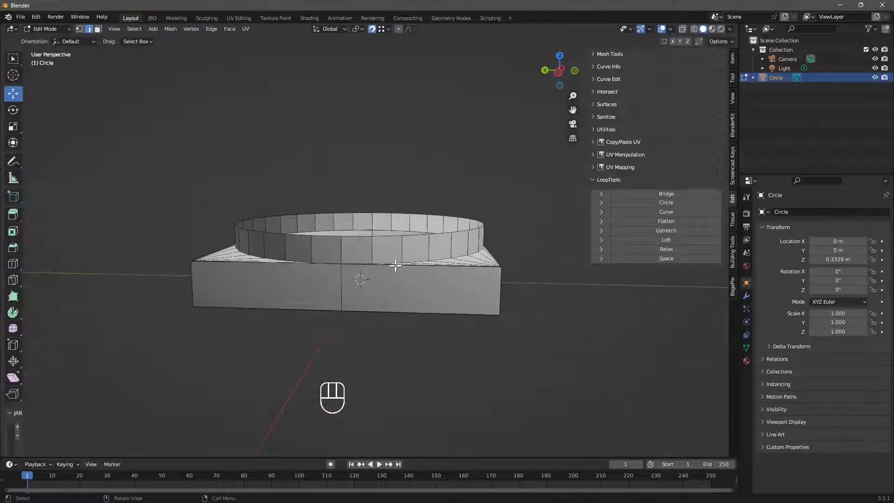
pyautogui.scroll(5, 394, 261)
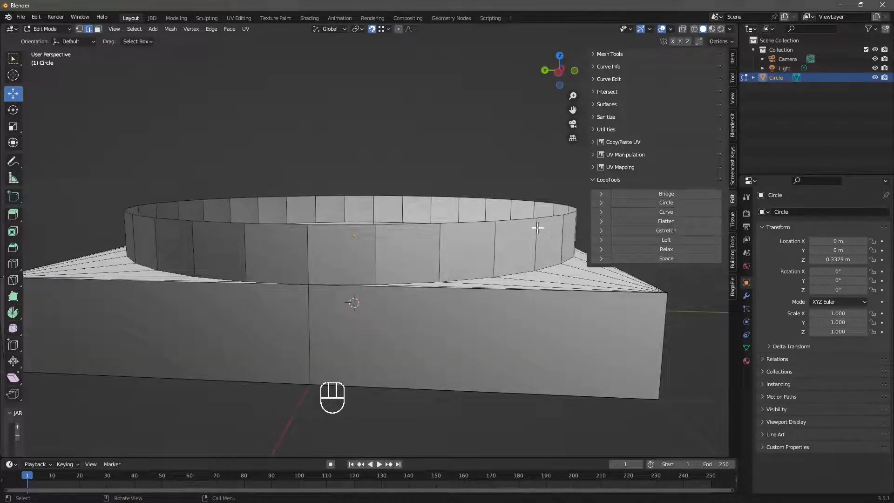
pyautogui.click(134, 29)
pyautogui.moveTo(189, 183)
pyautogui.click(247, 186)
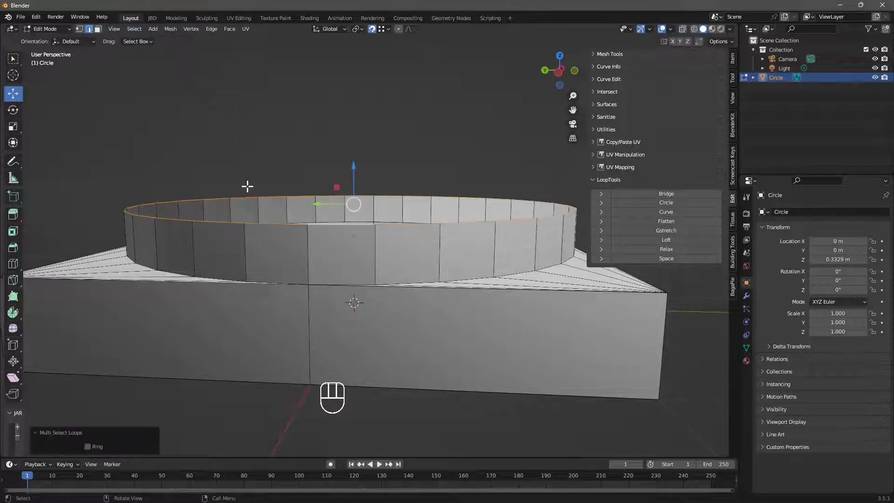
pyautogui.moveTo(354, 173); pyautogui.dragTo(359, 206)
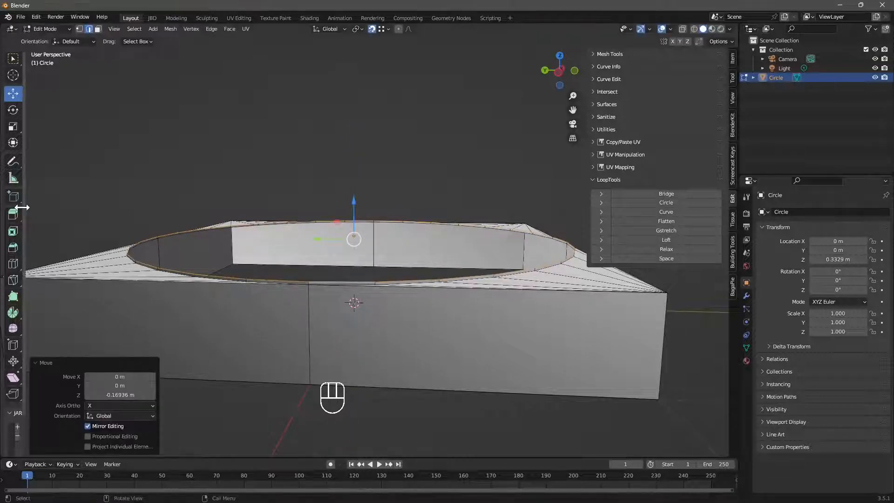
# Step: Extrude the lowered circular edge loop upward by about 0.172 m and cap it with a new face
pyautogui.moveTo(13, 215); pyautogui.dragTo(73, 225)
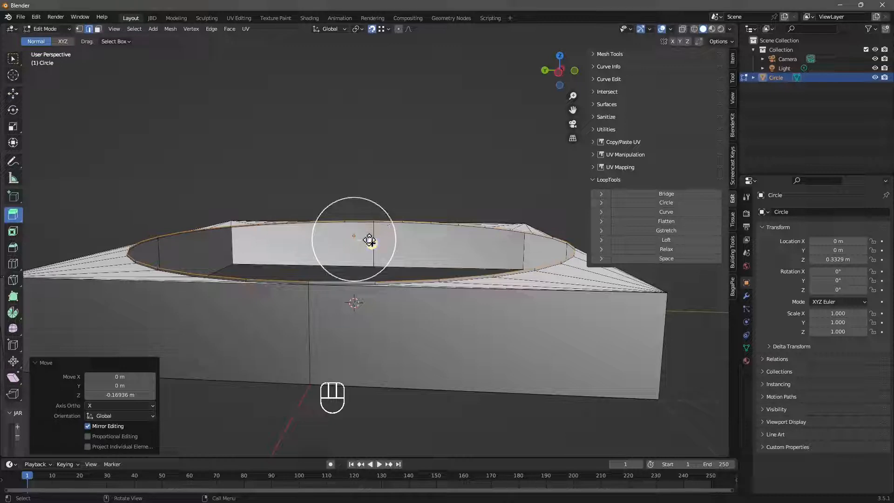
pyautogui.moveTo(370, 238); pyautogui.dragTo(338, 206)
pyautogui.moveTo(236, 215); pyautogui.dragTo(455, 163, button='middle')
pyautogui.moveTo(322, 214); pyautogui.dragTo(237, 275, button='middle')
pyautogui.rightClick(237, 276)
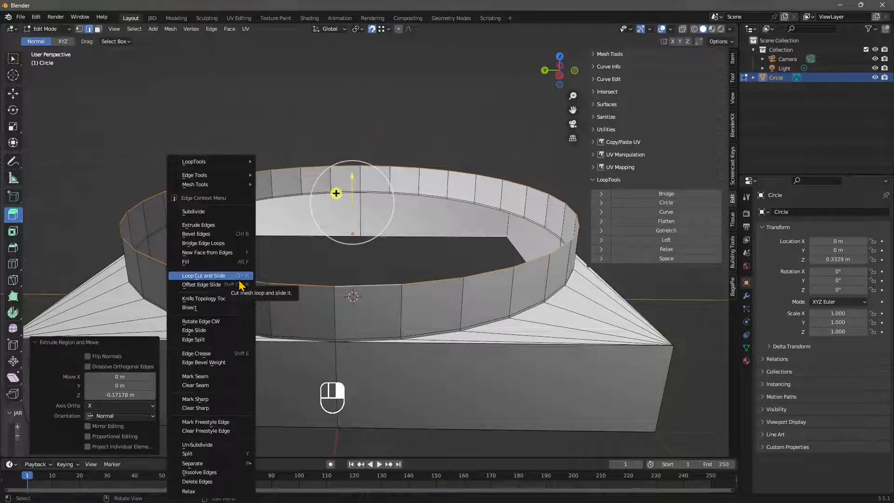
pyautogui.click(210, 252)
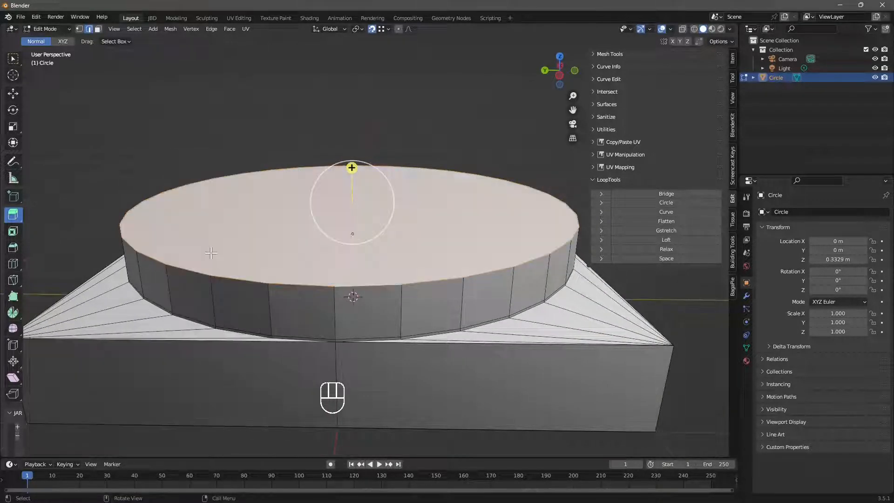
# Step: Multi Extrude the circular cap face with an offset of 0.13 and a repeat of 8
pyautogui.scroll(-2, 334, 215)
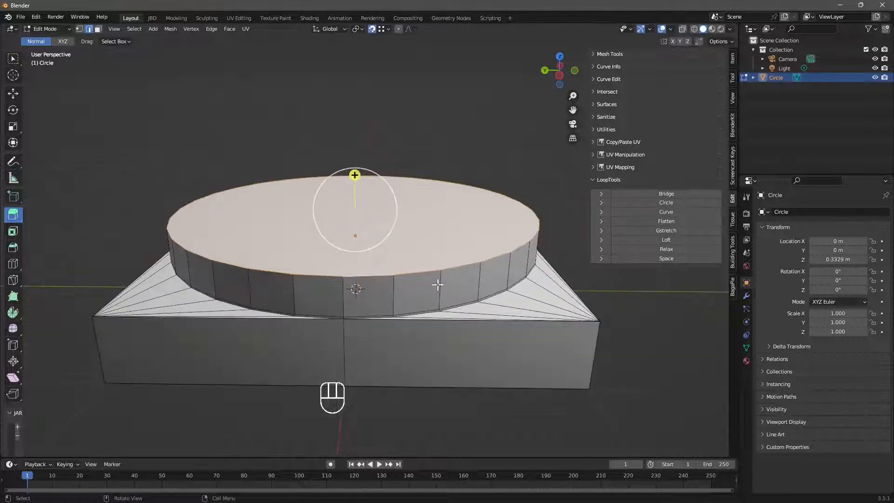
pyautogui.click(620, 55)
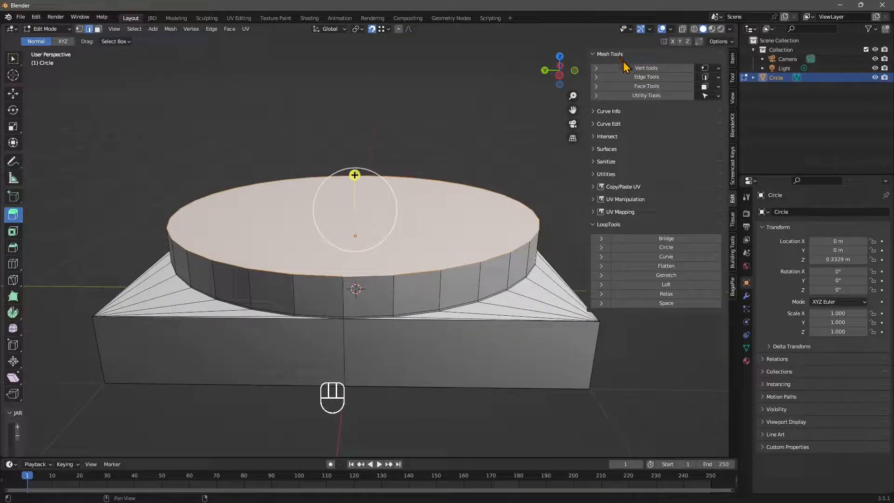
pyautogui.click(640, 88)
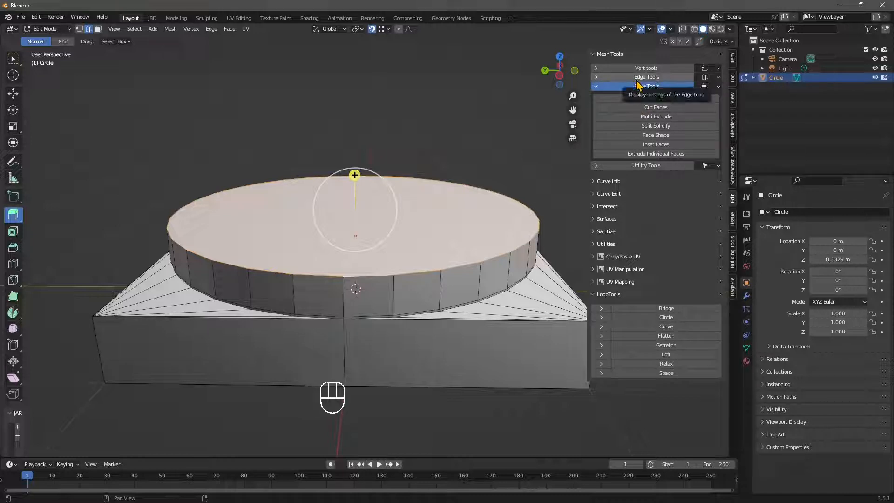
pyautogui.click(657, 117)
pyautogui.scroll(-3, 373, 308)
pyautogui.scroll(-2, 374, 308)
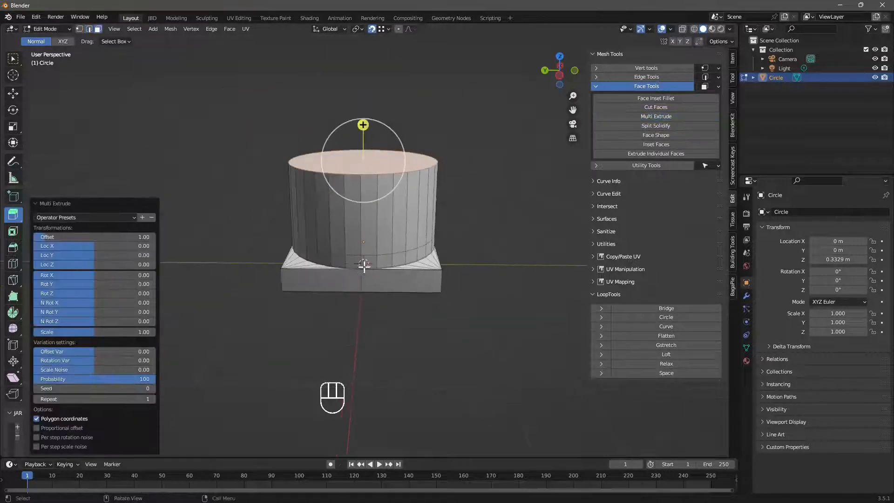
pyautogui.moveTo(46, 243); pyautogui.dragTo(37, 242)
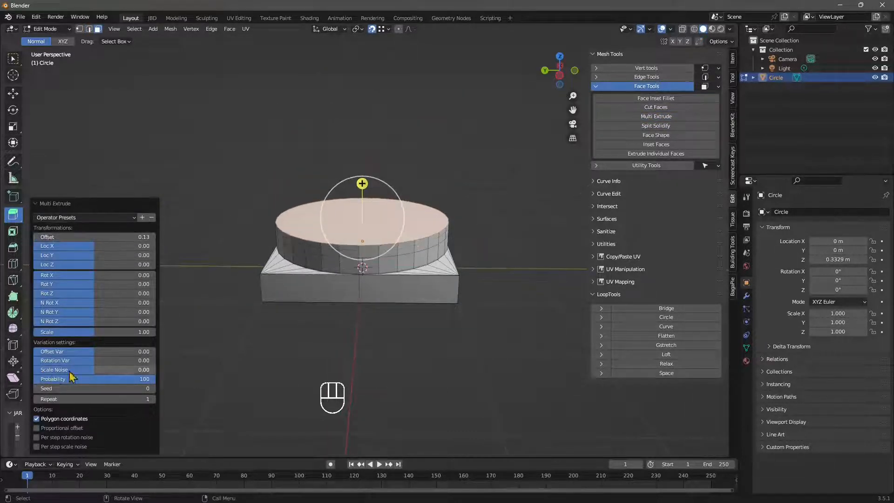
pyautogui.click(152, 399)
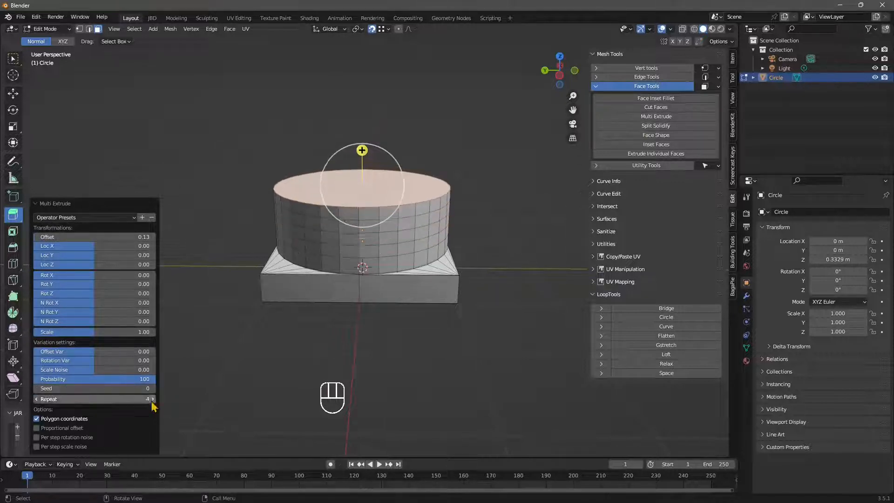
pyautogui.click(153, 399)
pyautogui.click(152, 399)
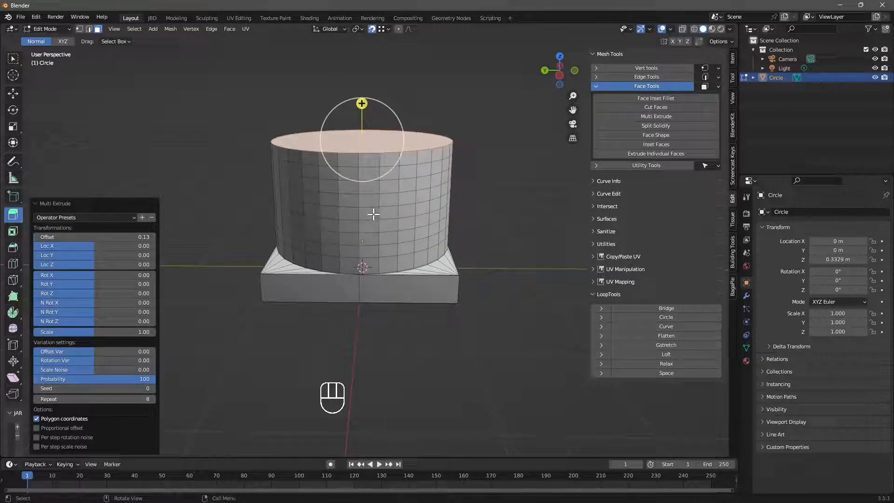
# Step: Select a horizontal edge loop around the lower part of the segmented cylinder
pyautogui.moveTo(327, 221); pyautogui.dragTo(323, 191, button='middle')
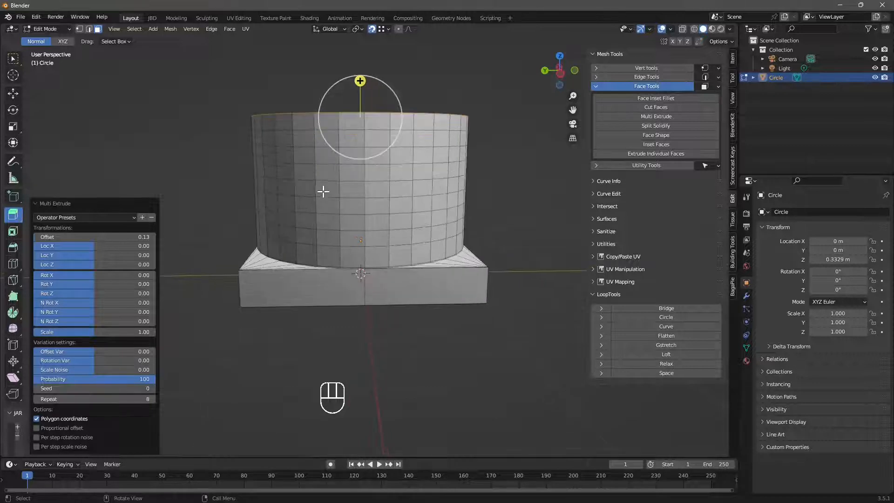
pyautogui.click(315, 174)
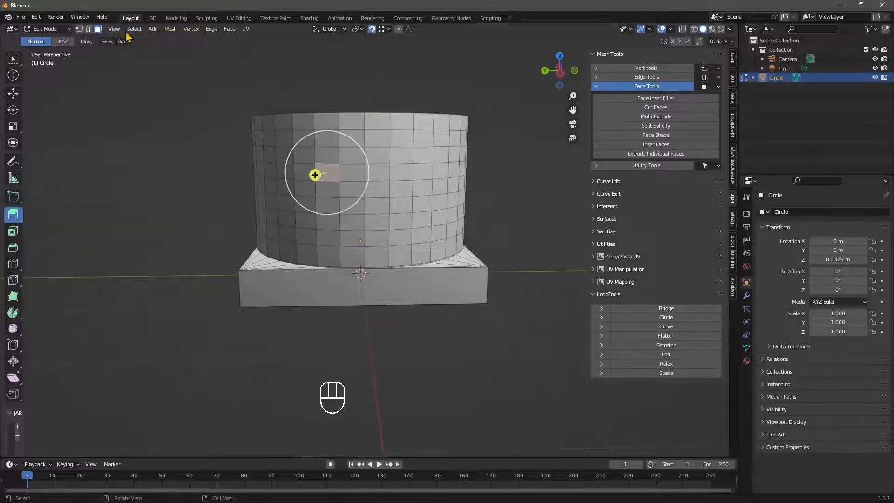
pyautogui.click(88, 29)
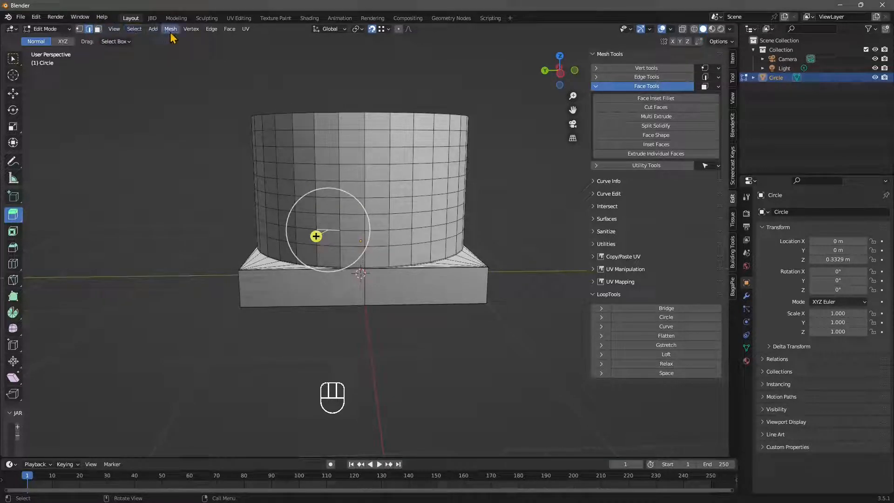
pyautogui.click(134, 29)
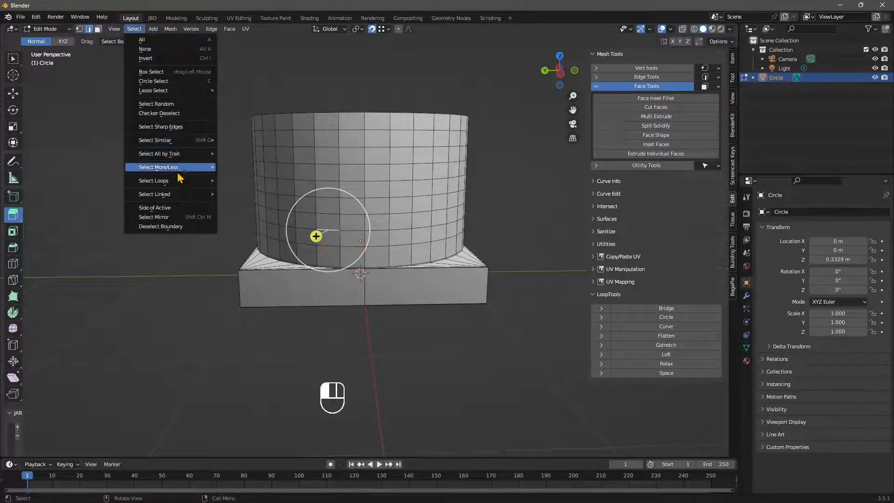
pyautogui.moveTo(178, 185)
pyautogui.click(243, 181)
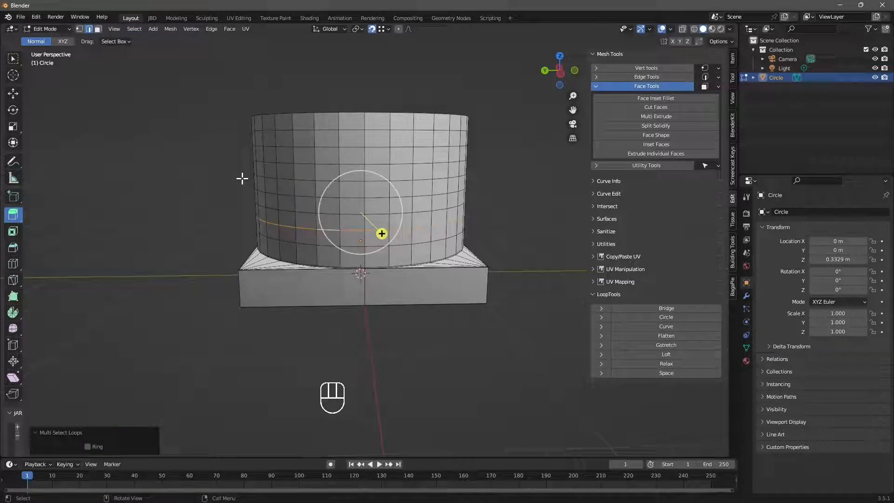
# Step: Try scaling the selected edge loop by about 1.226 in X and Y using Smooth proportional editing with a size of 0.530
pyautogui.click(13, 126)
pyautogui.moveTo(284, 255); pyautogui.dragTo(361, 314, button='middle')
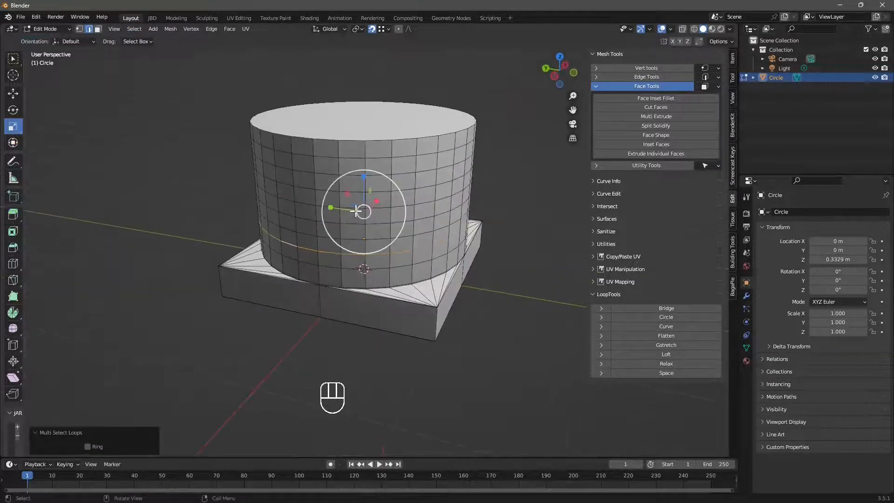
pyautogui.moveTo(354, 204); pyautogui.dragTo(326, 221)
pyautogui.hotkey('ctrl', 'z')
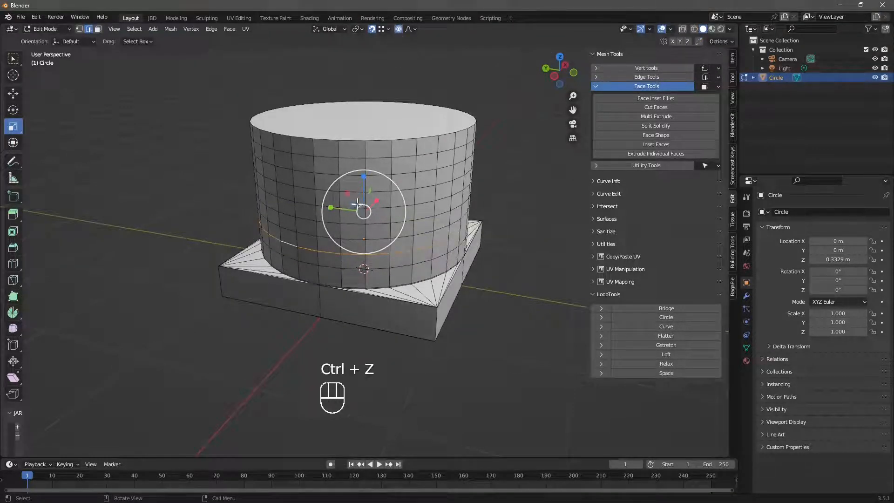
pyautogui.moveTo(356, 204); pyautogui.dragTo(288, 208)
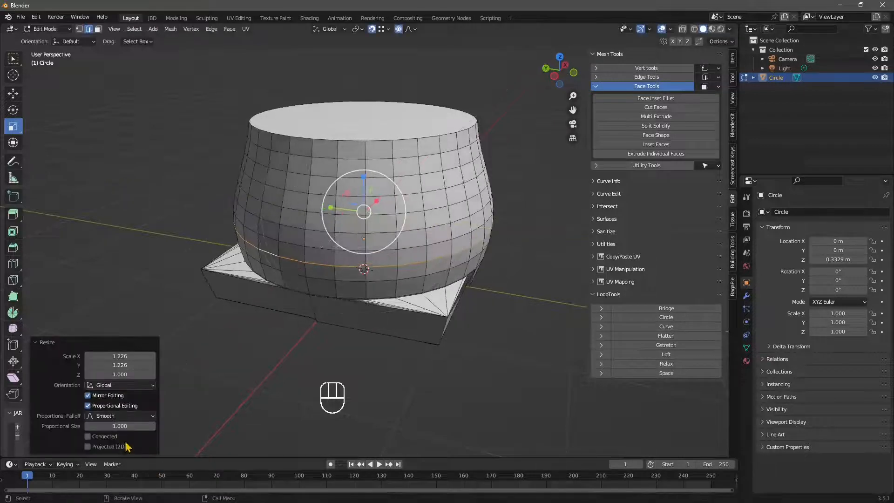
pyautogui.moveTo(122, 426); pyautogui.dragTo(96, 426)
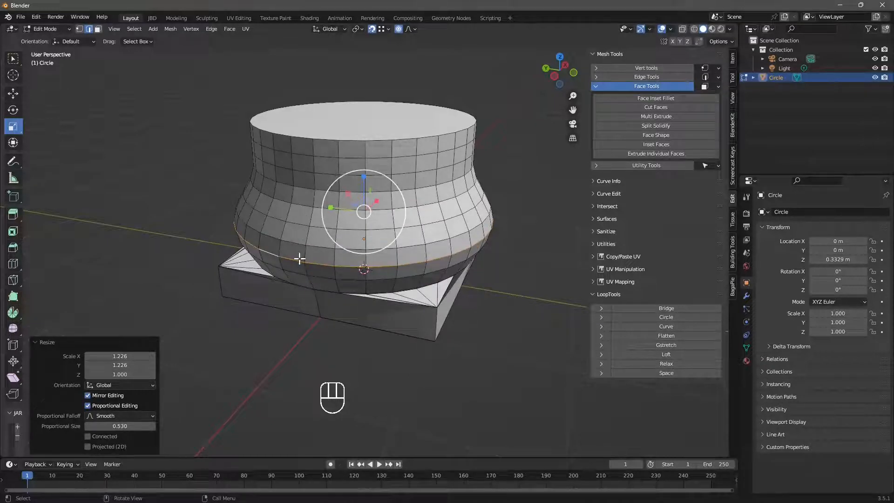
# Step: Undo the edge loop scaling, the loop selection and the Multi Extrude of the circular cap
pyautogui.hotkey('ctrl', 'z')
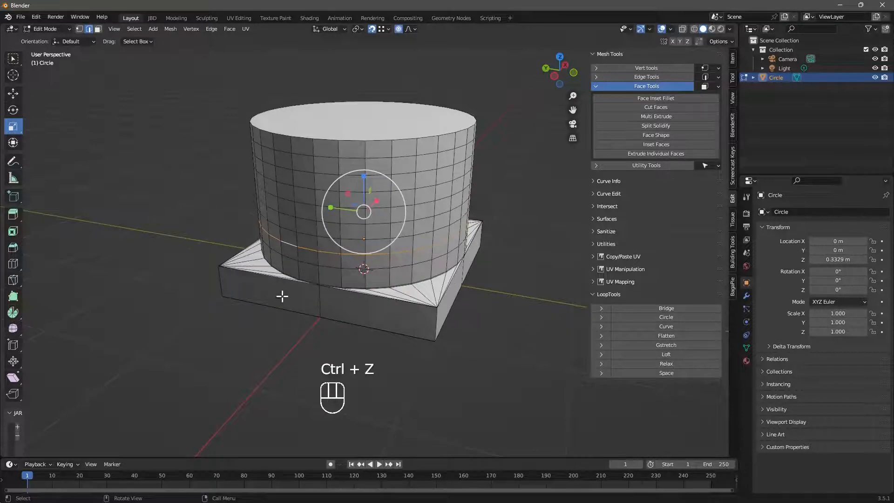
pyautogui.hotkey('ctrl', 'z')
pyautogui.hotkey('ctrl', 'z')
pyautogui.hotkey('ctrl', 'z')
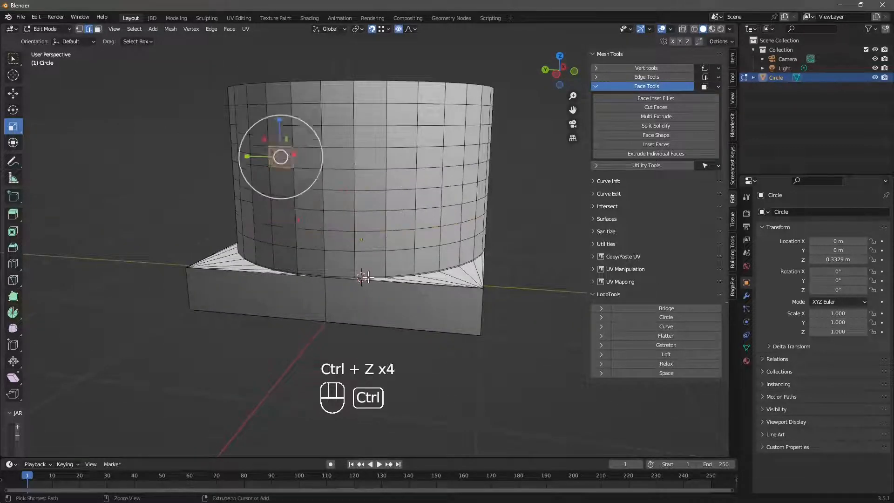
pyautogui.hotkey('ctrl', 'z')
pyautogui.hotkey('ctrl', 'z')
pyautogui.hotkey('ctrl', 'z')
pyautogui.scroll(3, 346, 302)
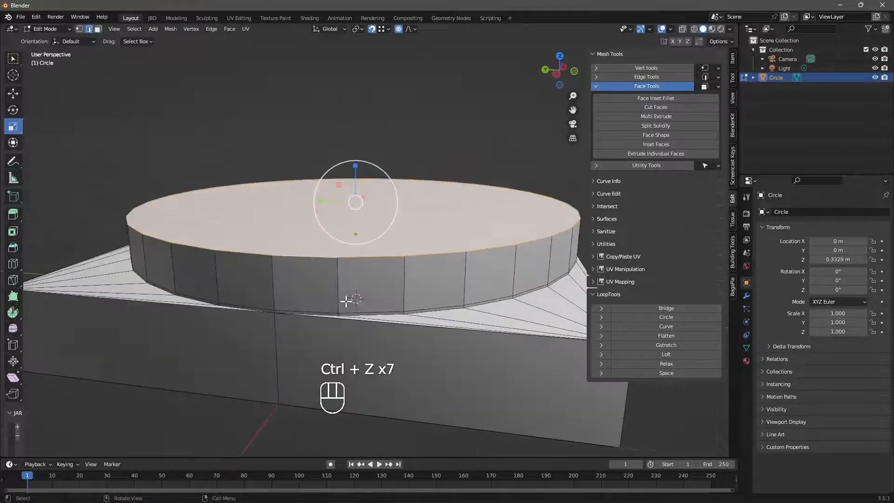
pyautogui.moveTo(336, 302); pyautogui.dragTo(353, 298, button='middle')
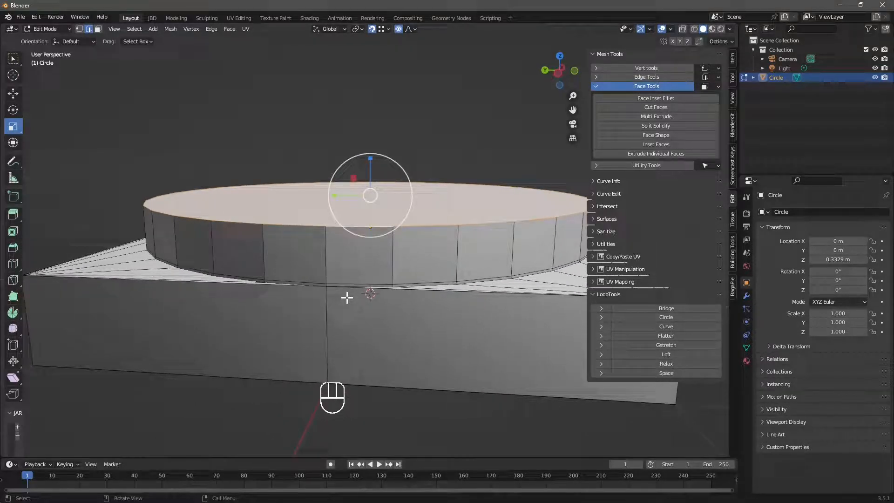
# Step: Undo the circular cap fill and the upward extrusion of the opening's edge loop
pyautogui.hotkey('ctrl', 'z')
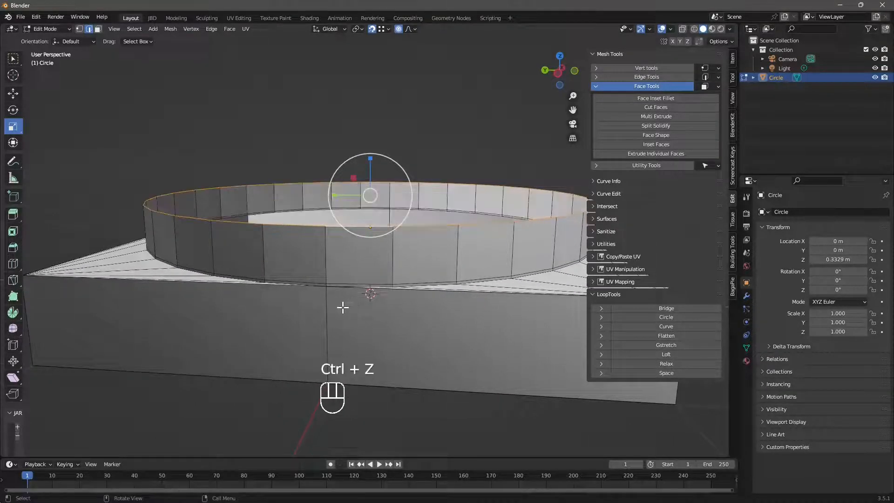
pyautogui.hotkey('ctrl', 'z')
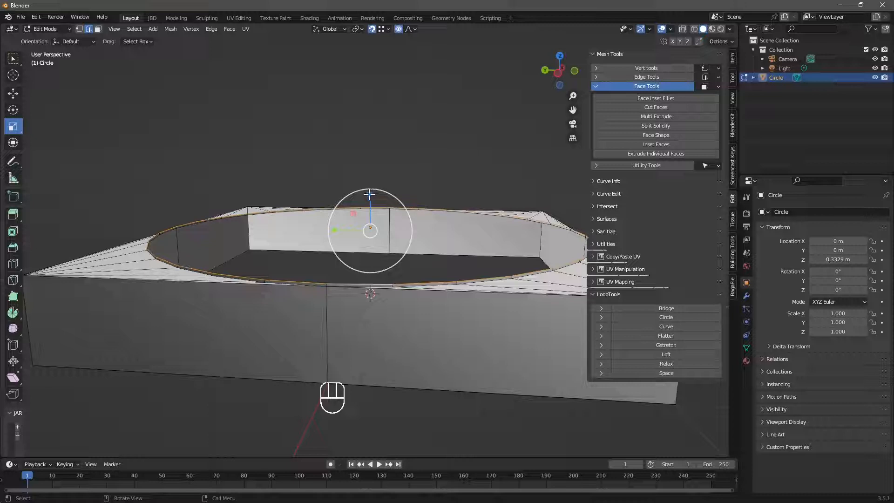
# Step: Extrude the edge loop around the base's circular opening upward by about 0.0137 m
pyautogui.click(14, 217)
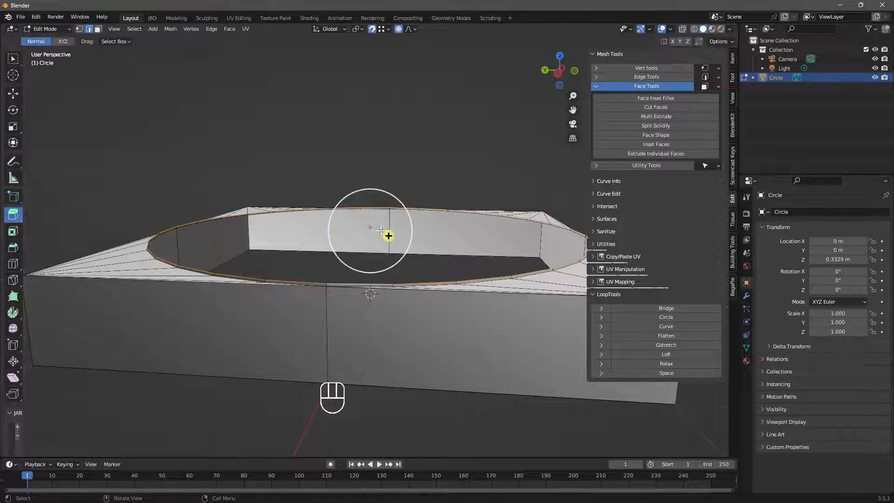
pyautogui.moveTo(388, 236)
pyautogui.mouseDown()
pyautogui.moveTo(377, 215)
pyautogui.moveTo(395, 238)
pyautogui.mouseUp()
pyautogui.moveTo(395, 237); pyautogui.dragTo(288, 293, button='middle')
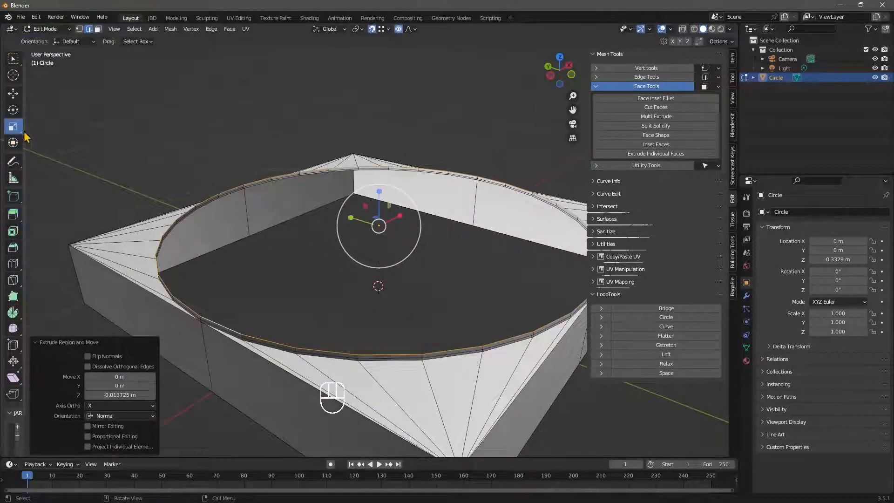
# Step: Try scaling the extruded loop by 1.238 in X and Y using Smooth proportional editing with a size of 0.530
pyautogui.moveTo(359, 224)
pyautogui.mouseDown(button='middle')
pyautogui.moveTo(349, 217)
pyautogui.moveTo(359, 213)
pyautogui.moveTo(360, 245)
pyautogui.moveTo(339, 256)
pyautogui.moveTo(368, 254)
pyautogui.moveTo(342, 227)
pyautogui.mouseUp(button='middle')
pyautogui.hotkey('ctrl', 'z')
pyautogui.press('s')
pyautogui.click(341, 226)
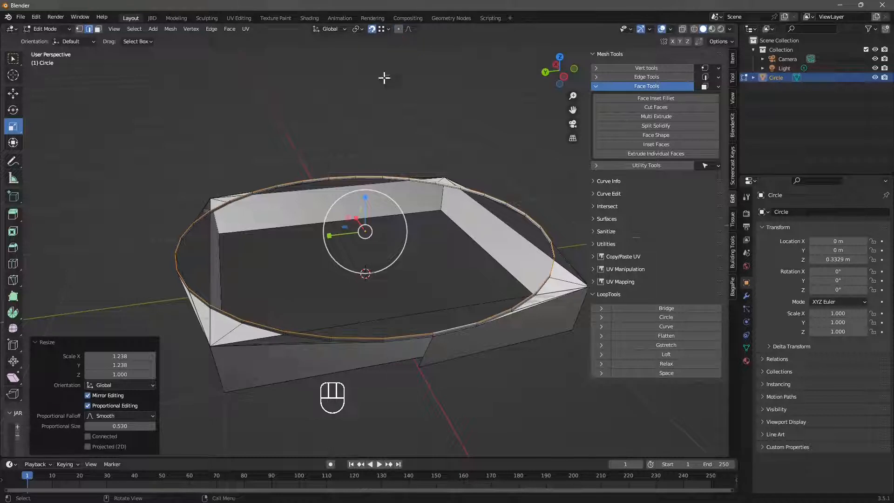
pyautogui.hotkey('ctrl', 'z')
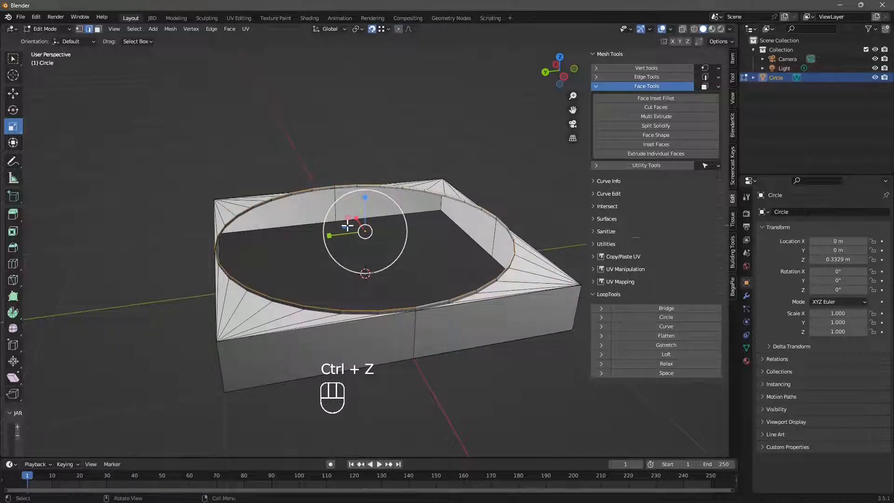
# Step: Scale the extruded loop by 1.147 in X and Y without proportional editing, and extrude it upward by about 0.141 m
pyautogui.press('s')
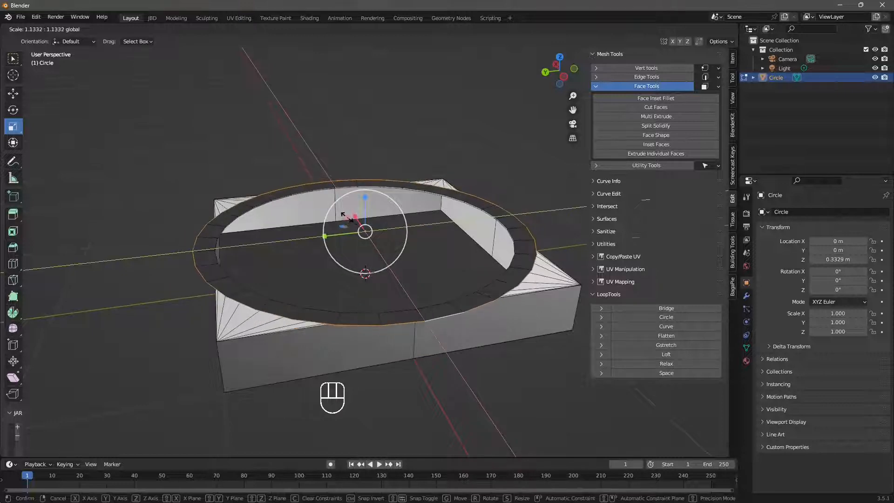
pyautogui.click(346, 219)
pyautogui.moveTo(373, 298); pyautogui.dragTo(379, 237, button='middle')
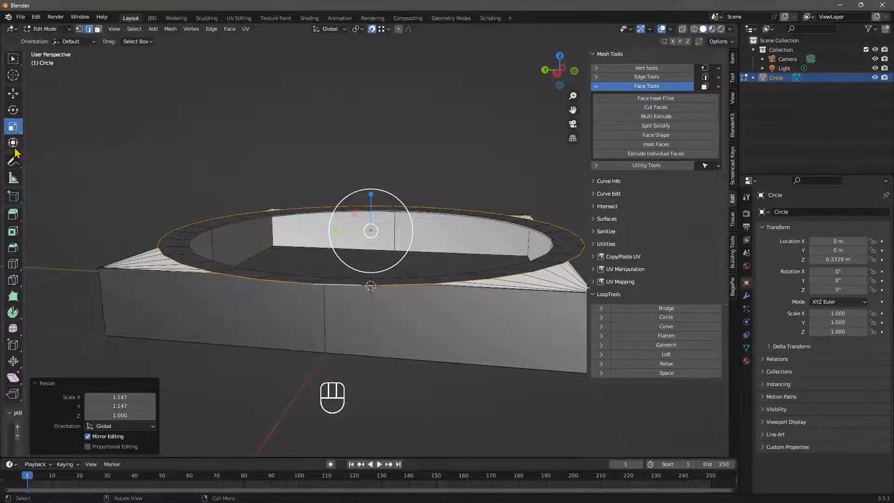
pyautogui.click(14, 213)
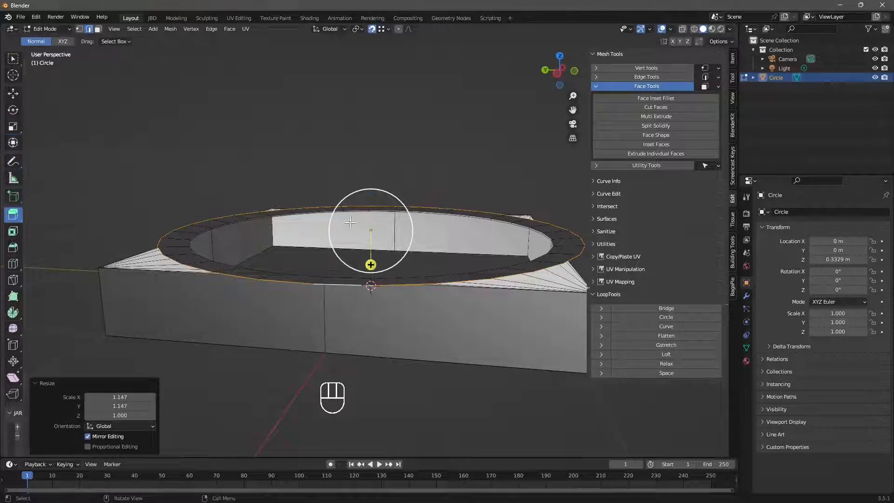
pyautogui.moveTo(382, 259); pyautogui.dragTo(389, 232)
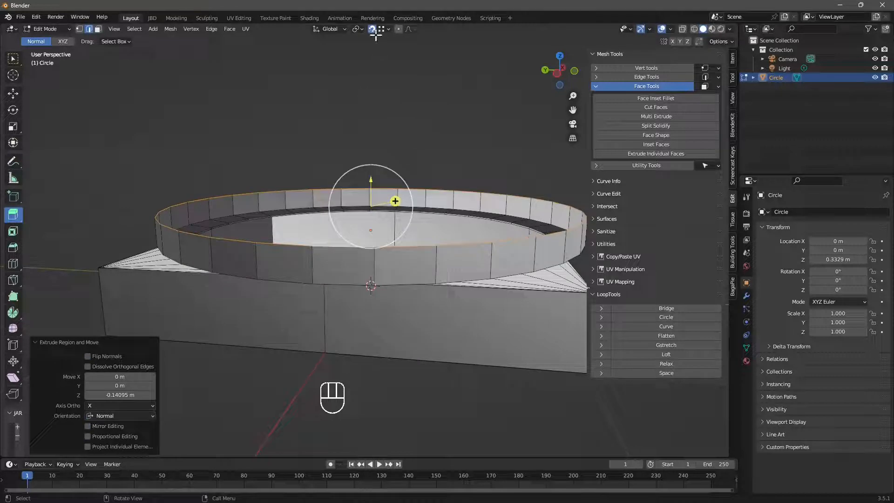
# Step: Turn off snapping and extrude the upper rim loop of the circular wall by about 0.0083 m
pyautogui.moveTo(373, 56); pyautogui.dragTo(32, 190, button='middle')
pyautogui.moveTo(410, 200)
pyautogui.mouseDown()
pyautogui.moveTo(421, 198)
pyautogui.moveTo(406, 204)
pyautogui.mouseUp()
pyautogui.moveTo(436, 227); pyautogui.dragTo(6, 202, button='middle')
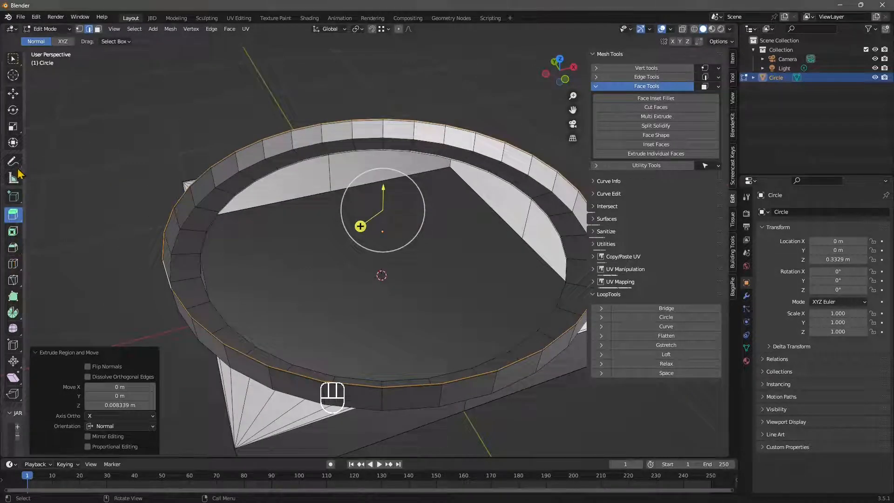
# Step: Scale the newly extruded rim loop inward in X and Y to form a flat ring on top of the circular wall
pyautogui.click(13, 126)
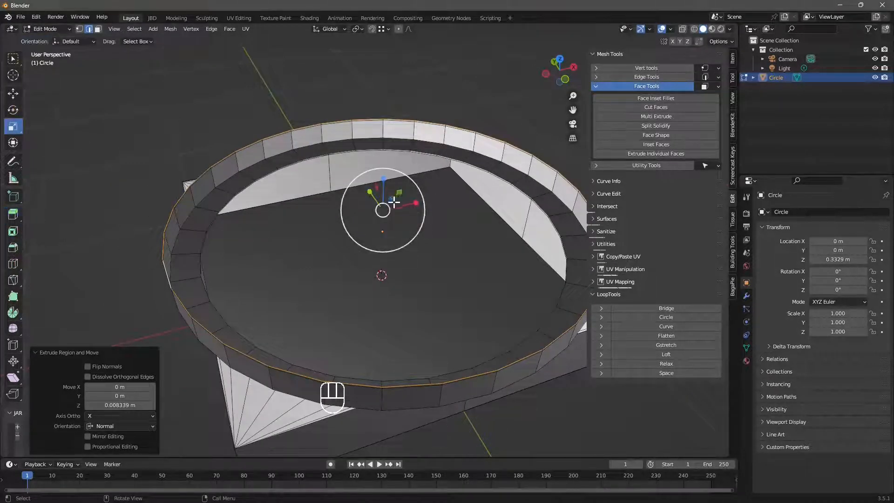
pyautogui.moveTo(394, 201); pyautogui.dragTo(394, 231)
pyautogui.click(560, 60)
pyautogui.moveTo(323, 315); pyautogui.dragTo(322, 247, button='middle')
pyautogui.scroll(2, 323, 247)
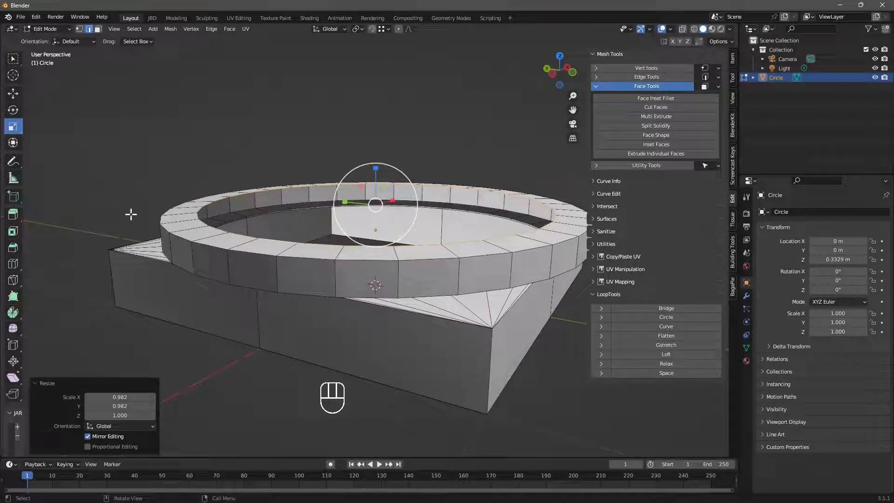
# Step: Select the upper and lower outer edge loops of the circular ring
pyautogui.moveTo(211, 242); pyautogui.dragTo(229, 291, button='middle')
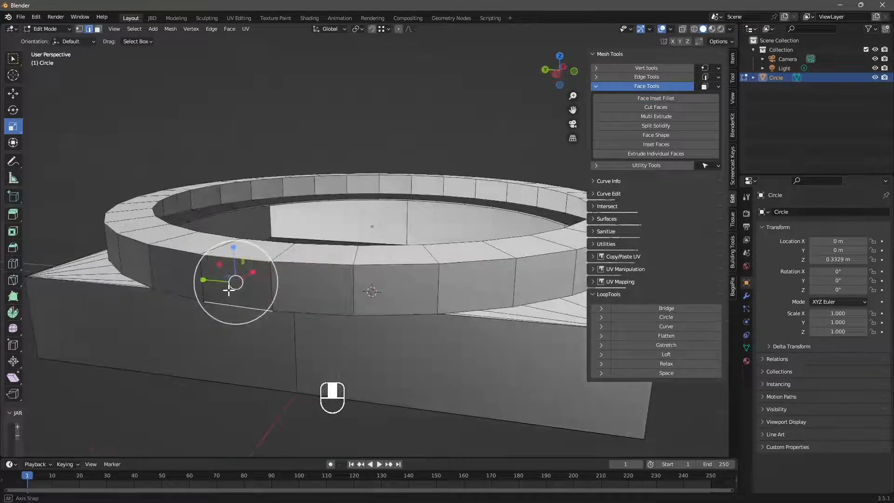
pyautogui.click(134, 29)
pyautogui.moveTo(201, 183)
pyautogui.click(251, 180)
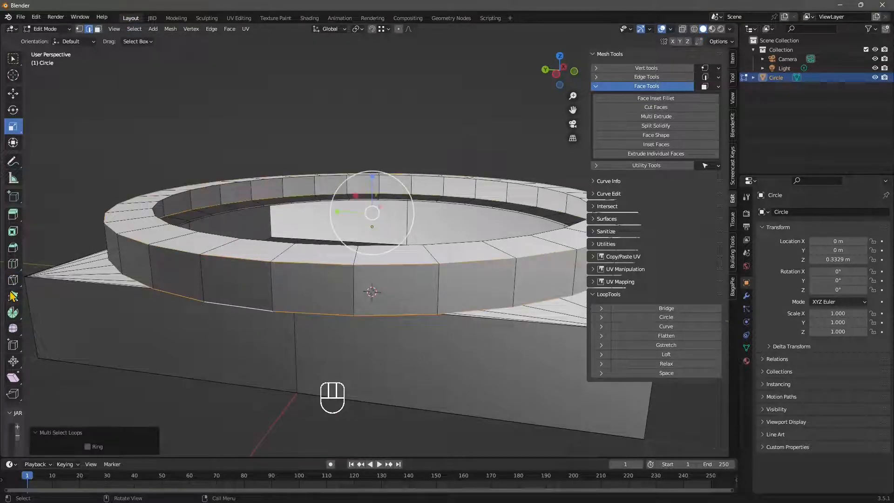
# Step: Bevel the two selected outer edge loops with a width of about 0.0658 m
pyautogui.click(13, 252)
pyautogui.moveTo(309, 292); pyautogui.dragTo(378, 225, button='middle')
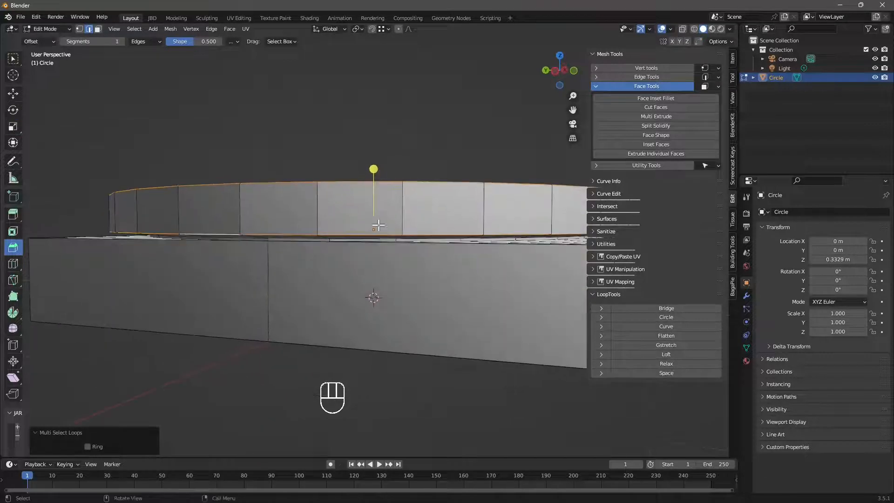
pyautogui.moveTo(374, 169); pyautogui.dragTo(391, 155)
pyautogui.moveTo(271, 260); pyautogui.dragTo(242, 275, button='middle')
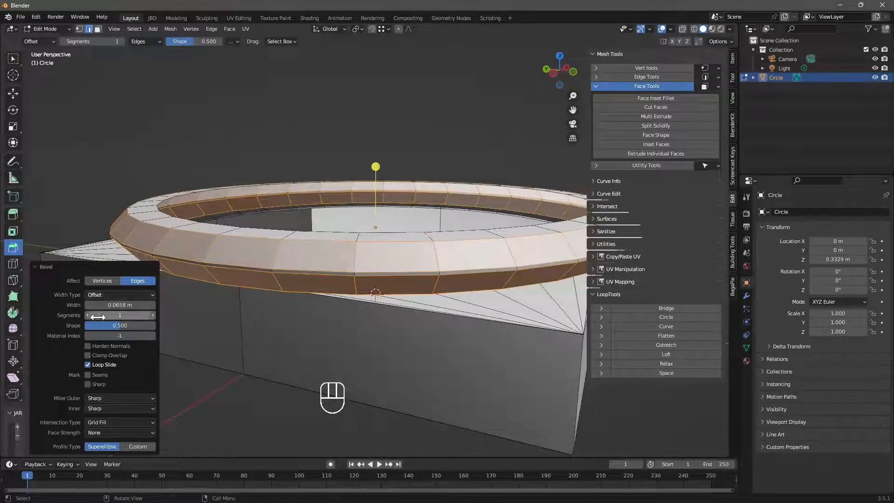
# Step: Set the bevel's segments to 10 to round the ring's outer profile
pyautogui.click(152, 316)
pyautogui.click(153, 316)
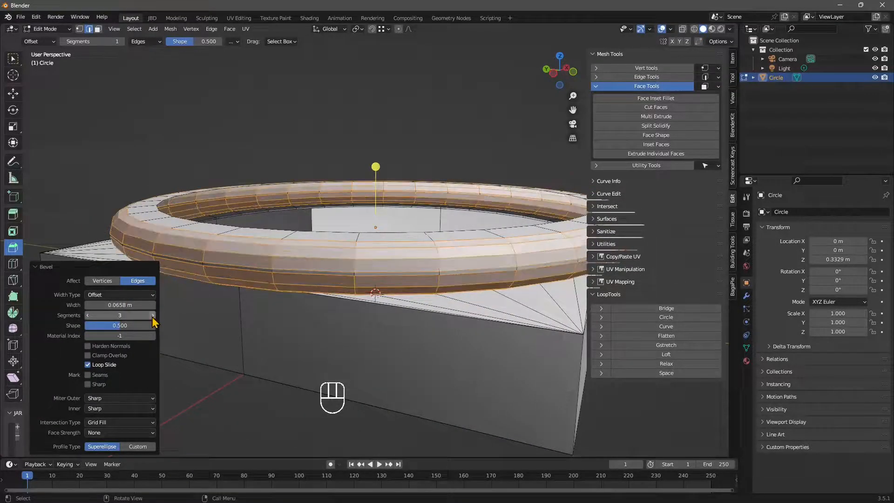
pyautogui.click(152, 316)
pyautogui.click(152, 315)
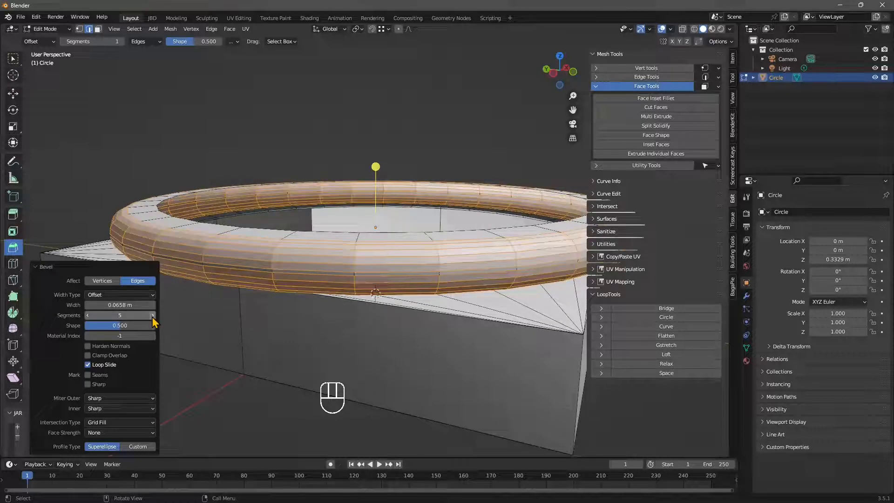
pyautogui.click(152, 316)
pyautogui.click(153, 315)
pyautogui.click(152, 316)
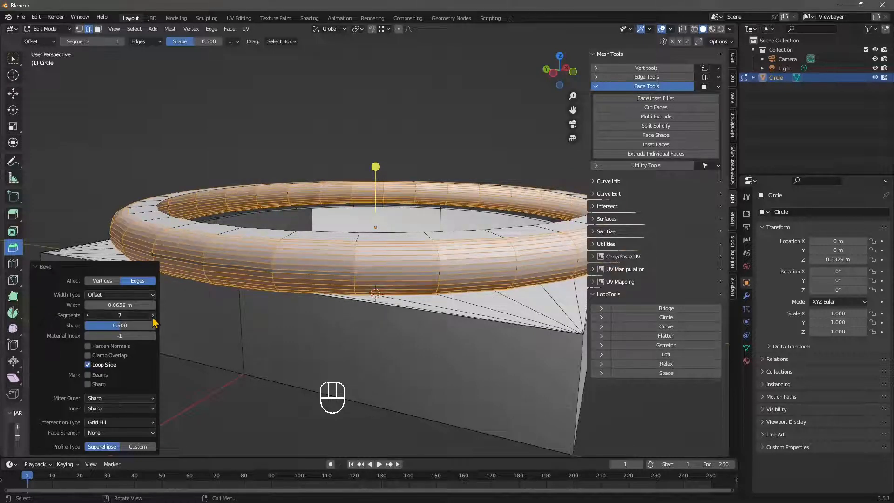
pyautogui.click(152, 315)
pyautogui.click(152, 316)
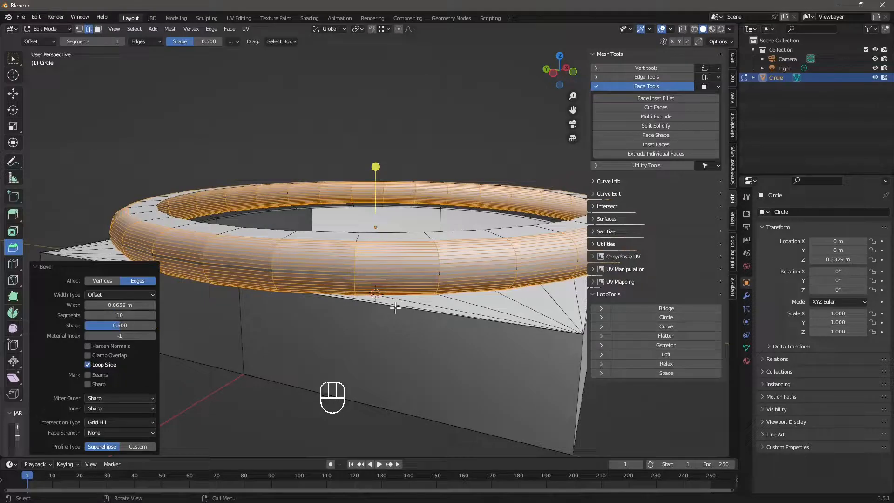
# Step: Switch to Object Mode and examine the rounded ring's proportions against the square base
pyautogui.scroll(-3, 291, 290)
pyautogui.moveTo(291, 296); pyautogui.dragTo(324, 291, button='middle')
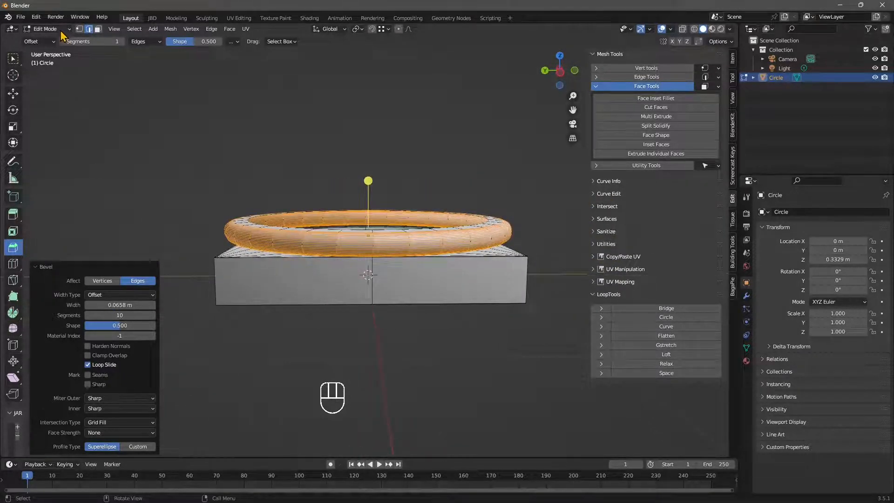
pyautogui.click(45, 28)
pyautogui.click(47, 39)
pyautogui.moveTo(382, 348); pyautogui.dragTo(399, 321, button='middle')
pyautogui.click(399, 320)
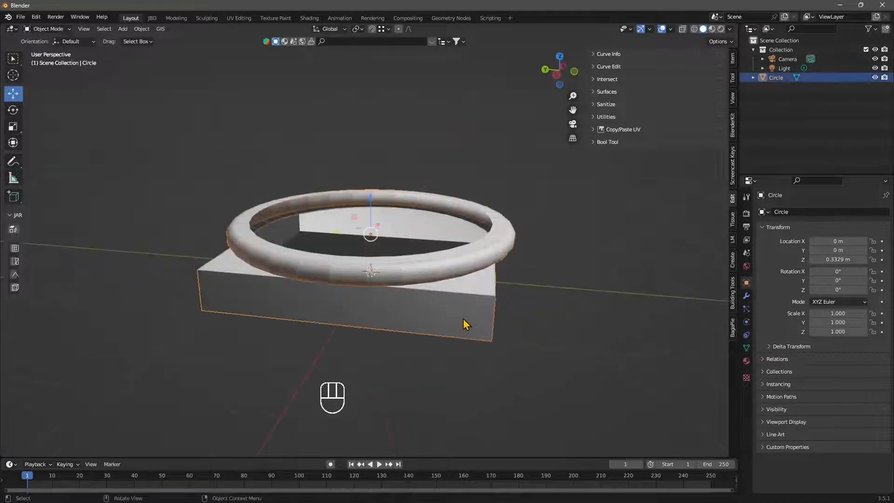
pyautogui.moveTo(442, 341); pyautogui.dragTo(326, 298, button='middle')
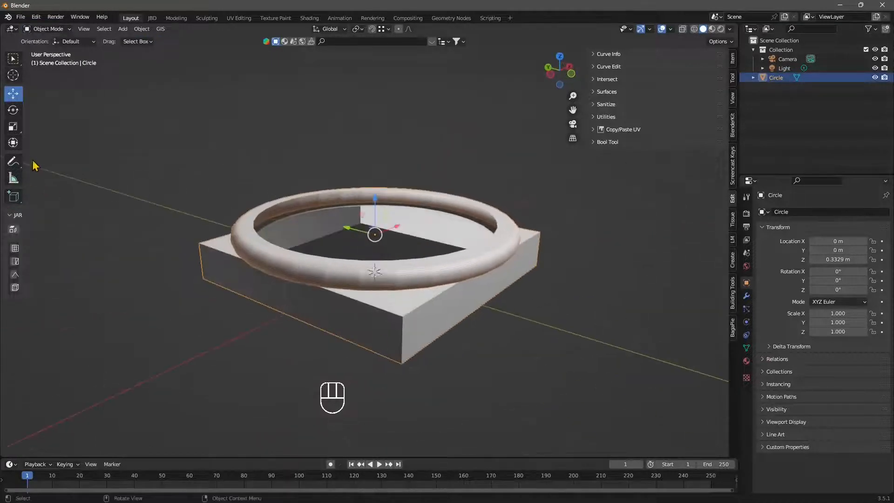
# Step: In Edit Mode, select all side faces of the square base and extrude them outward along their normals by 0.206 m
pyautogui.click(60, 29)
pyautogui.click(49, 50)
pyautogui.click(231, 285)
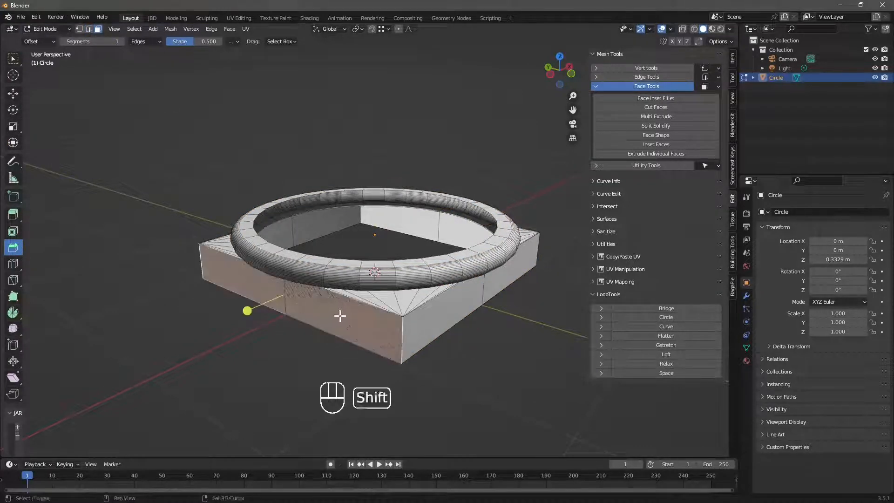
pyautogui.moveTo(358, 314)
pyautogui.mouseDown(button='middle')
pyautogui.moveTo(353, 376)
pyautogui.moveTo(516, 395)
pyautogui.moveTo(393, 330)
pyautogui.moveTo(425, 373)
pyautogui.moveTo(393, 325)
pyautogui.moveTo(295, 393)
pyautogui.moveTo(263, 397)
pyautogui.moveTo(190, 291)
pyautogui.mouseUp(button='middle')
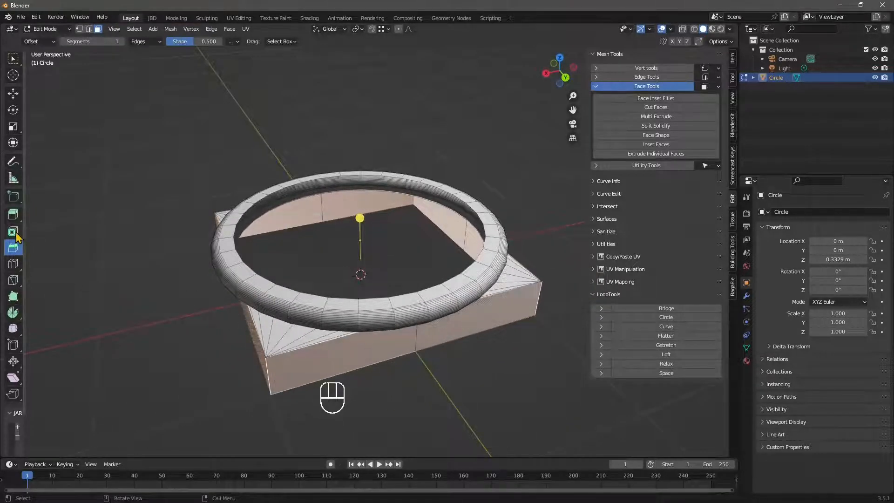
pyautogui.moveTo(14, 247); pyautogui.dragTo(73, 260)
pyautogui.moveTo(360, 218)
pyautogui.mouseDown()
pyautogui.moveTo(367, 202)
pyautogui.moveTo(367, 211)
pyautogui.mouseUp()
pyautogui.moveTo(368, 211); pyautogui.dragTo(422, 269, button='middle')
# Step: Return to Object Mode and examine the widened square base and the rounded ring above it
pyautogui.click(45, 29)
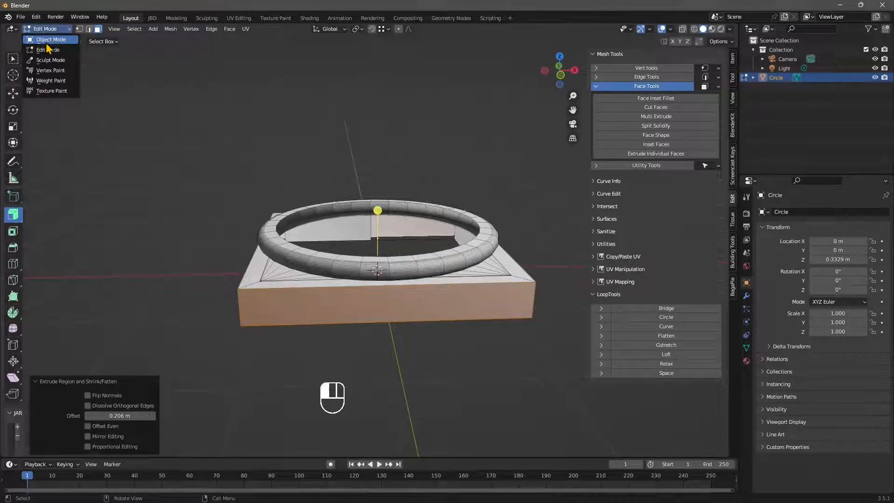
pyautogui.click(47, 40)
pyautogui.moveTo(233, 205); pyautogui.dragTo(384, 242, button='middle')
pyautogui.scroll(2, 385, 242)
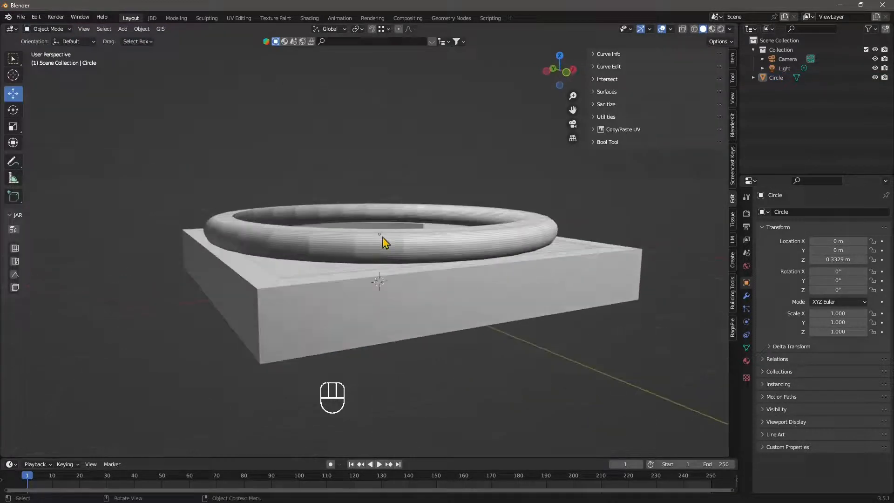
pyautogui.click(383, 241)
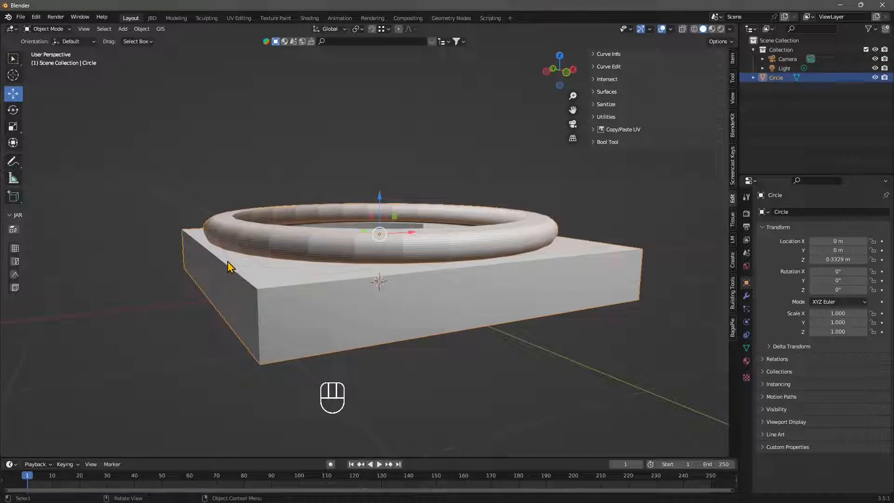
pyautogui.scroll(3, 303, 200)
pyautogui.moveTo(309, 201); pyautogui.dragTo(338, 260, button='middle')
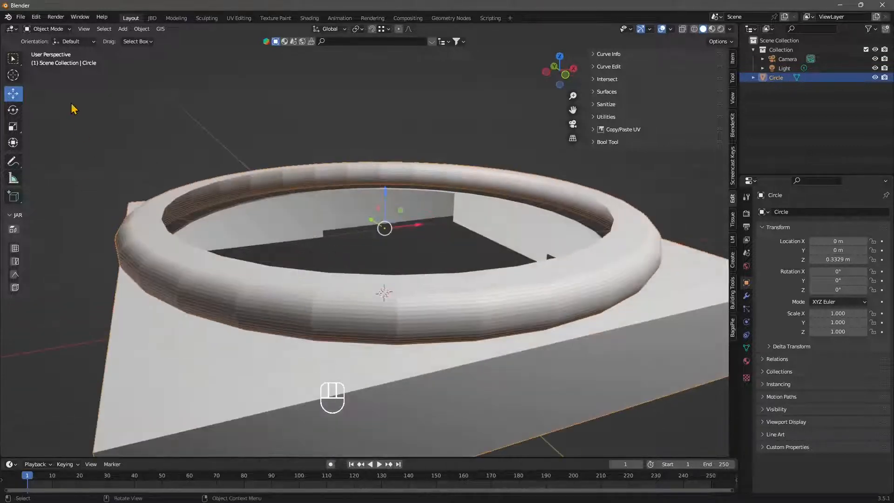
# Step: In Edit Mode with edge selection, select the inner edge loop on top of the rounded ring
pyautogui.click(50, 28)
pyautogui.click(46, 44)
pyautogui.scroll(2, 124, 193)
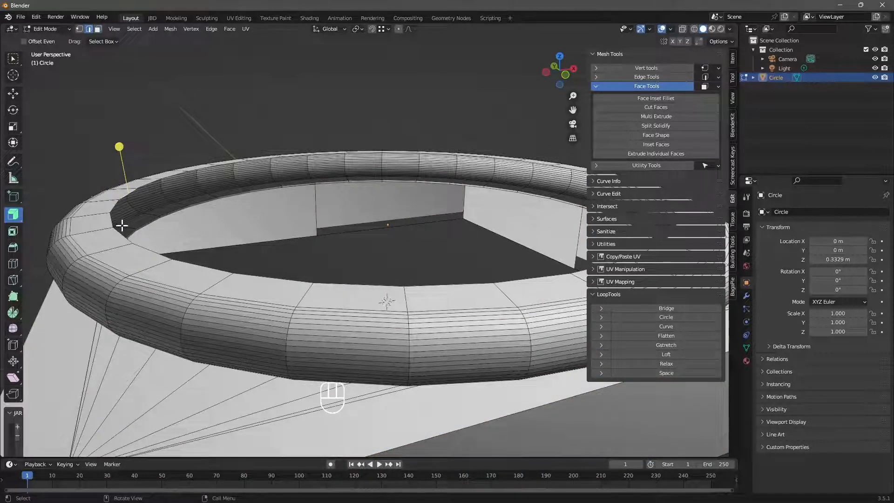
pyautogui.scroll(-3, 122, 225)
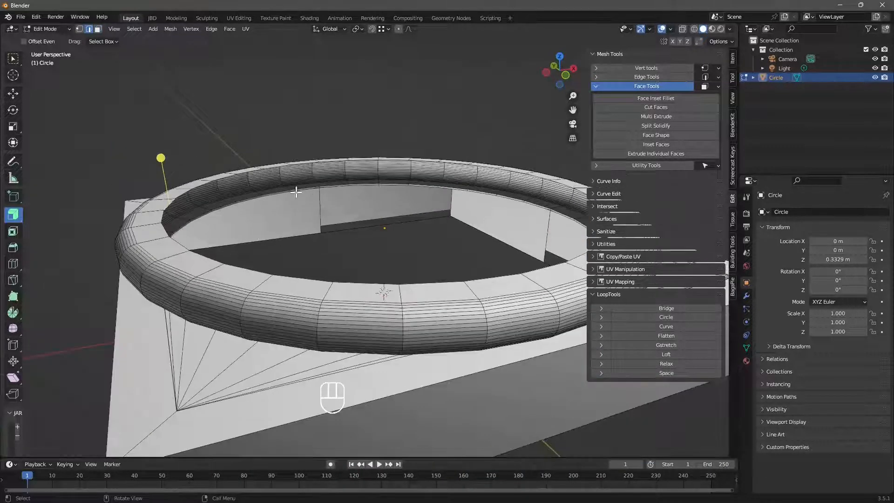
pyautogui.moveTo(296, 191); pyautogui.dragTo(267, 245, button='middle')
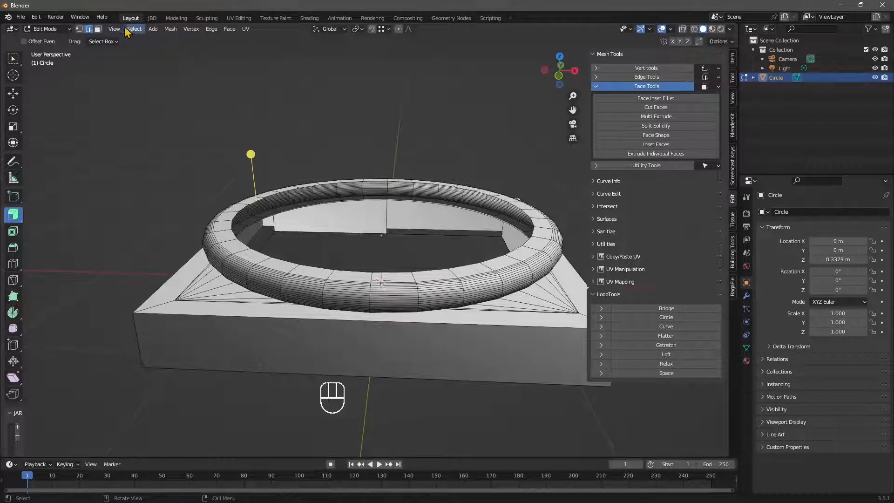
pyautogui.click(133, 29)
pyautogui.moveTo(167, 184)
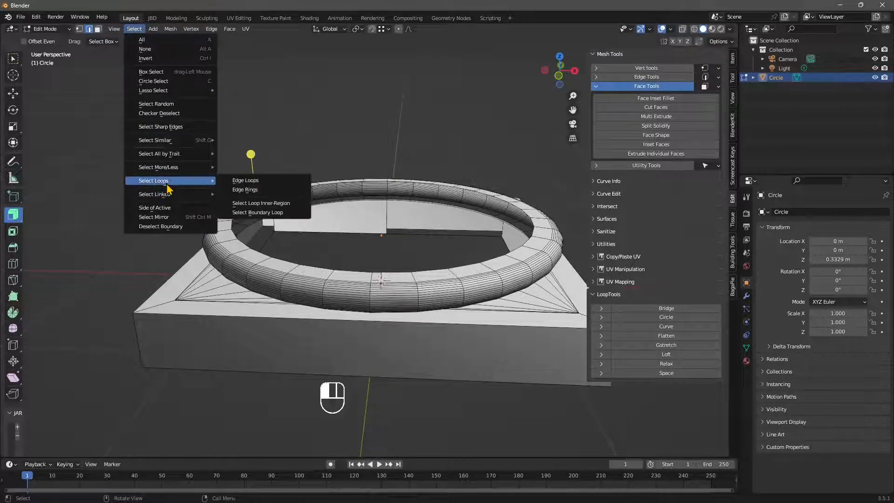
pyautogui.click(247, 180)
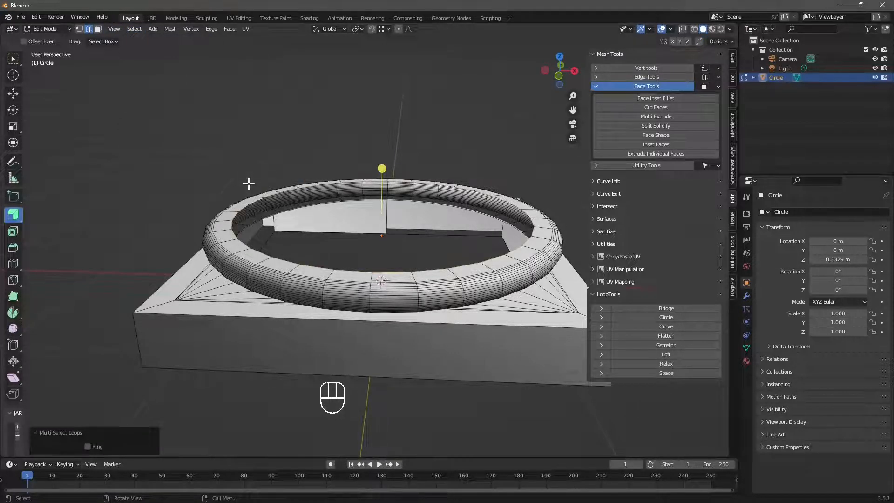
# Step: In face selection mode, delete the stray inner wall faces inside the square base, seen through the ring's opening
pyautogui.moveTo(302, 278); pyautogui.dragTo(281, 274, button='middle')
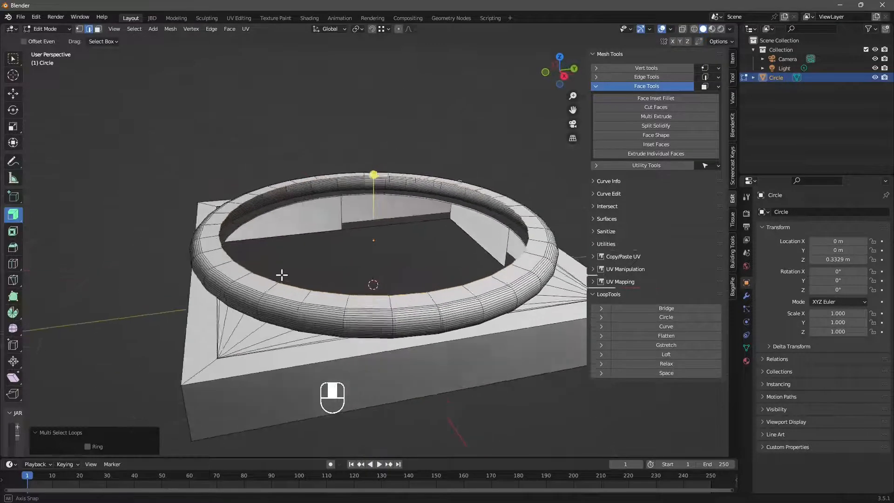
pyautogui.scroll(5, 281, 274)
pyautogui.moveTo(393, 241); pyautogui.dragTo(186, 154, button='middle')
pyautogui.click(51, 30)
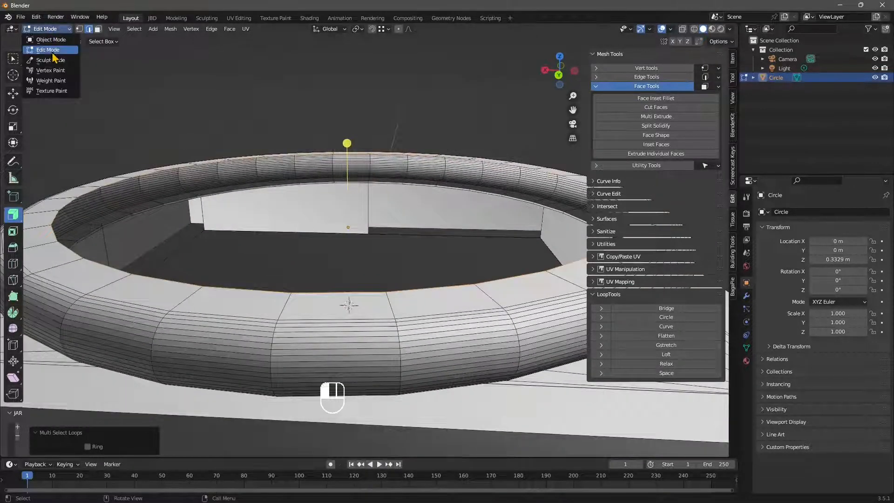
pyautogui.click(63, 50)
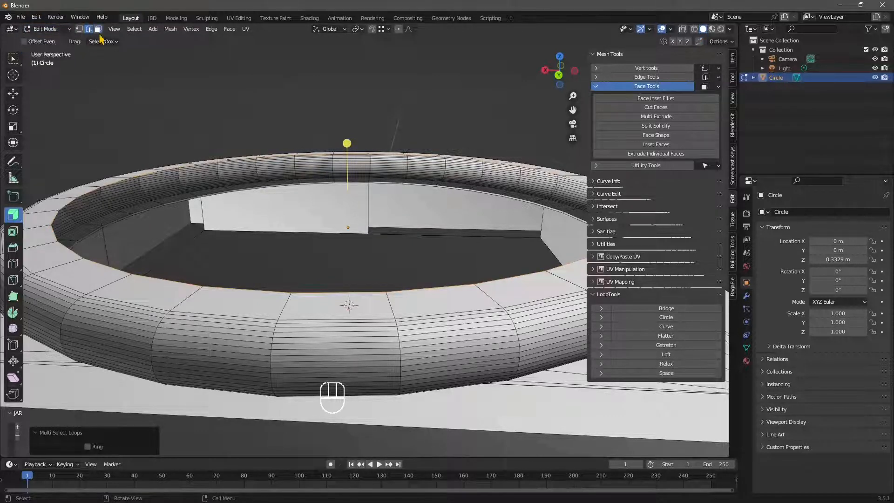
pyautogui.click(99, 32)
pyautogui.press('x')
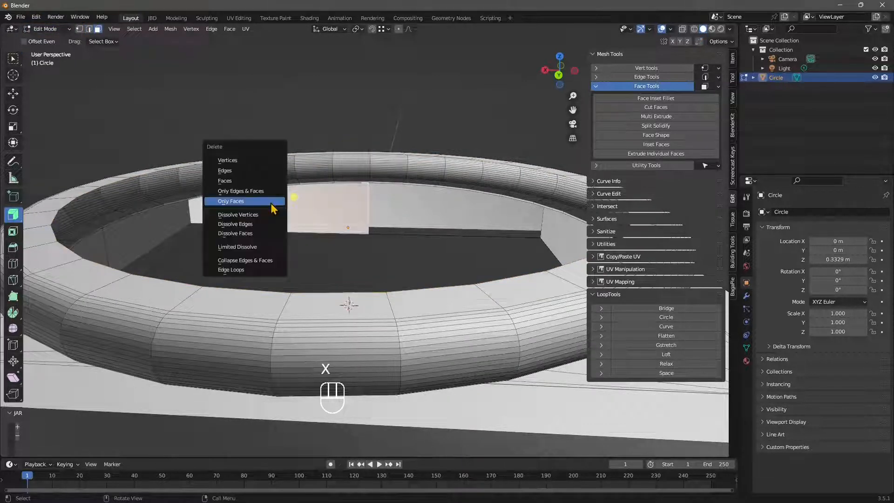
pyautogui.click(233, 180)
pyautogui.moveTo(249, 249); pyautogui.dragTo(359, 264, button='middle')
pyautogui.press('x')
pyautogui.click(346, 198)
pyautogui.press('x')
pyautogui.click(361, 191)
pyautogui.press('x')
pyautogui.click(353, 186)
pyautogui.scroll(-5, 413, 273)
pyautogui.scroll(4, 360, 264)
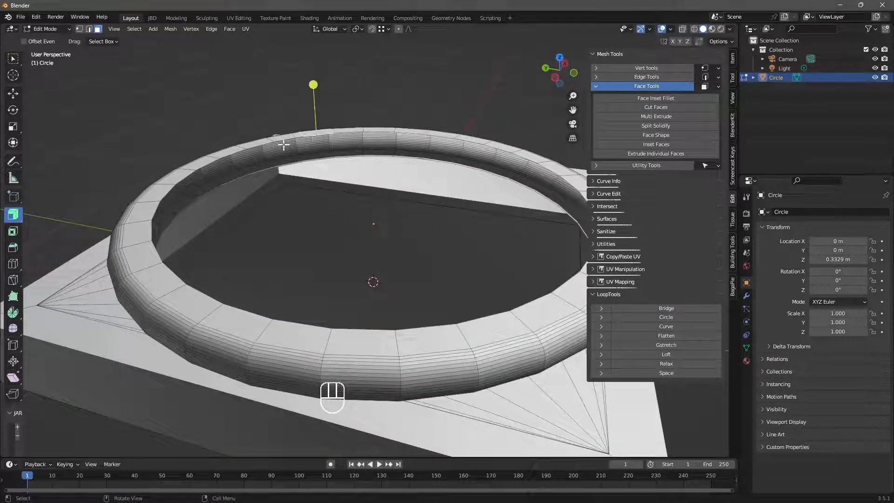
# Step: With edge selection, select the inner edge loop on top of the rounded ring
pyautogui.click(89, 29)
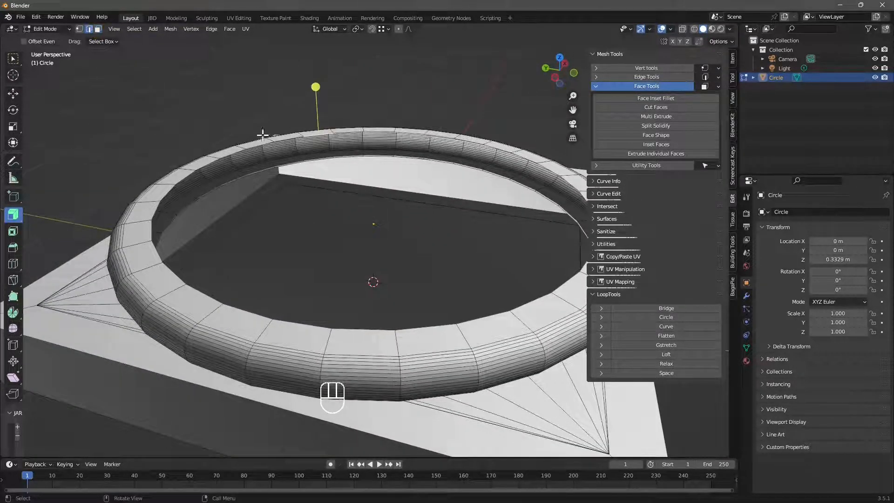
pyautogui.click(134, 29)
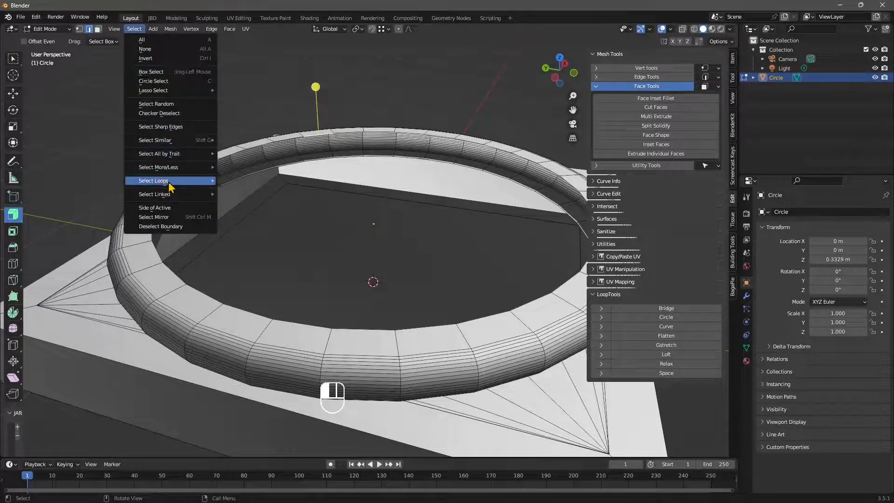
pyautogui.moveTo(171, 183)
pyautogui.click(238, 179)
pyautogui.moveTo(238, 179); pyautogui.dragTo(341, 242, button='middle')
pyautogui.scroll(3, 397, 241)
pyautogui.scroll(-1, 342, 241)
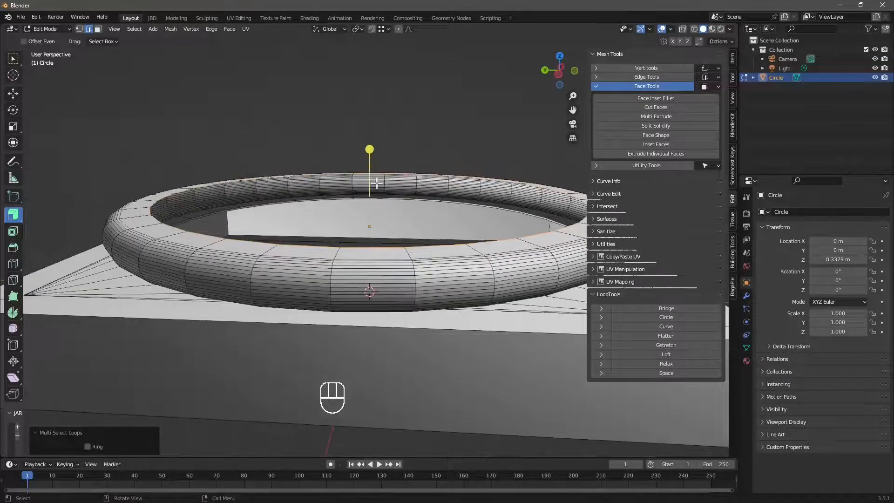
pyautogui.keyDown('shift'); pyautogui.moveTo(376, 184); pyautogui.dragTo(355, 205, button='middle'); pyautogui.keyUp('shift')
# Step: Undo the loop's extrusion along its normals and extrude it upward by 0.008757 m with Extrude Region instead
pyautogui.moveTo(349, 173); pyautogui.dragTo(352, 258)
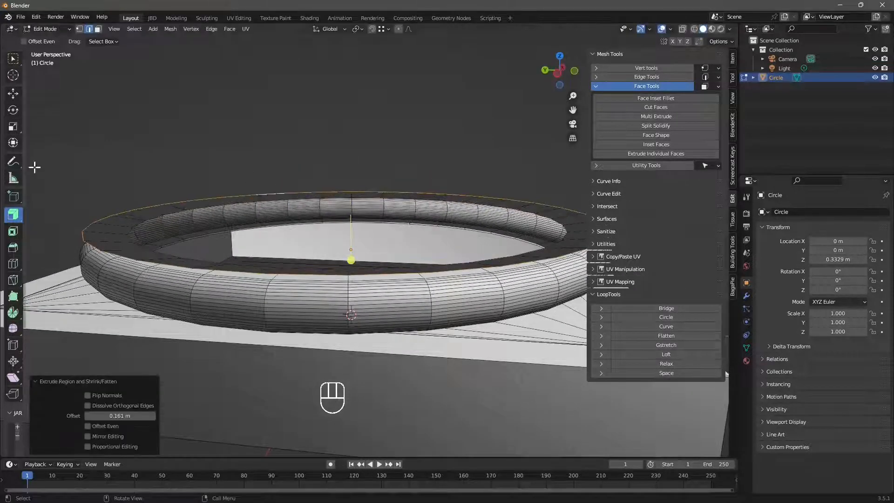
pyautogui.hotkey('ctrl', 'z')
pyautogui.moveTo(15, 219); pyautogui.dragTo(72, 227)
pyautogui.moveTo(350, 174)
pyautogui.mouseDown()
pyautogui.moveTo(359, 160)
pyautogui.moveTo(359, 180)
pyautogui.mouseUp()
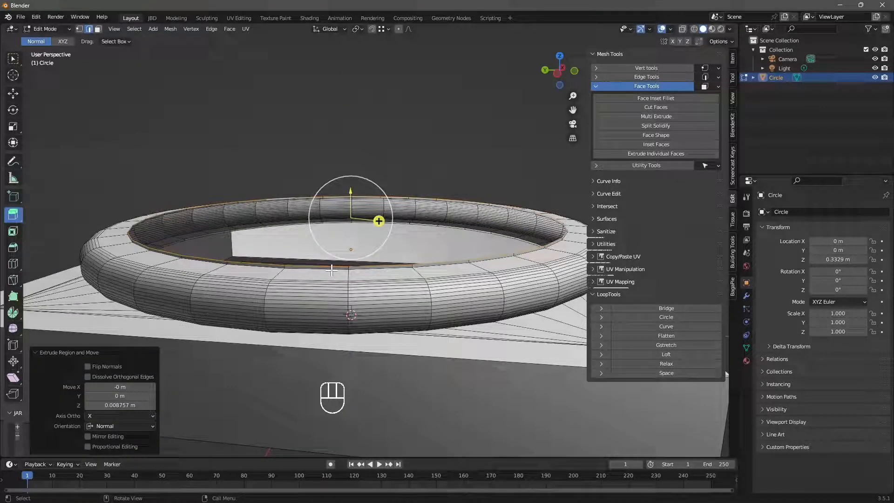
# Step: Split the extruded edge loop from the ring and move it up 0.077976 m along Z
pyautogui.moveTo(328, 296); pyautogui.dragTo(327, 292, button='middle')
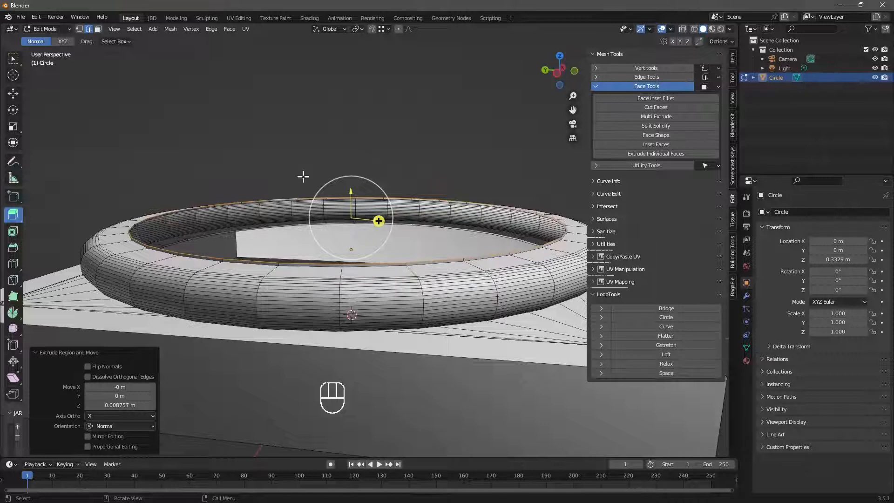
pyautogui.rightClick(306, 263)
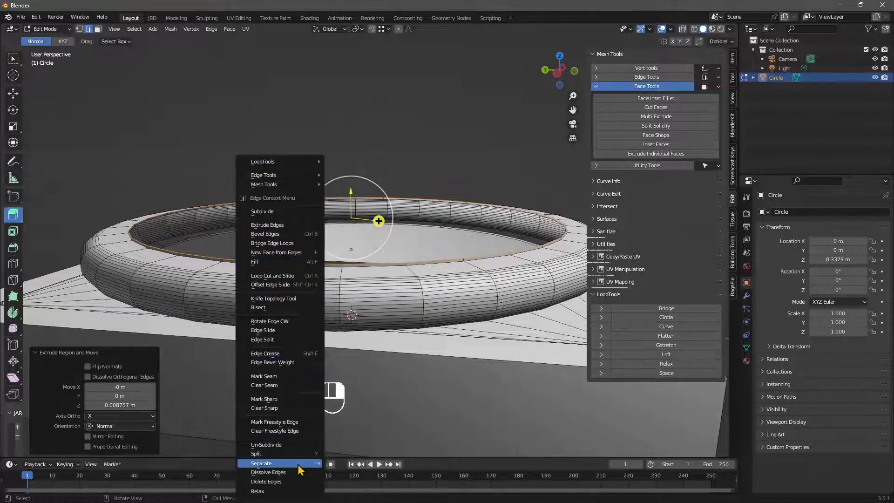
pyautogui.moveTo(298, 466)
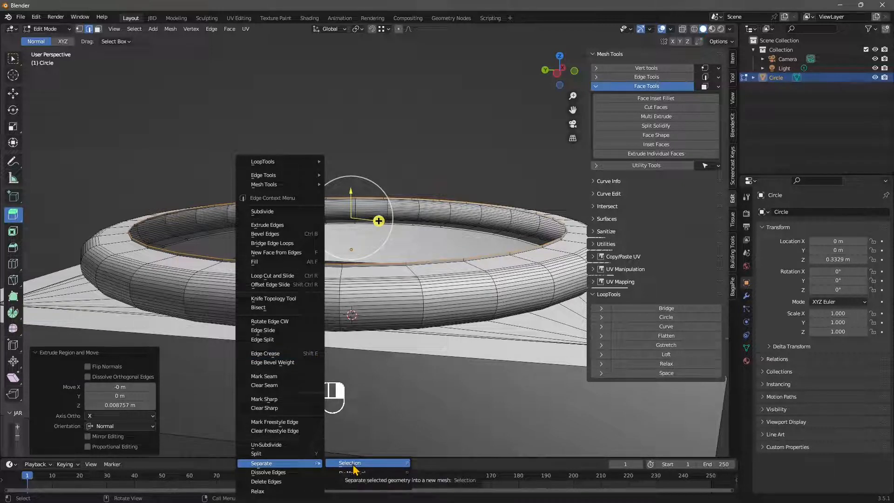
pyautogui.click(278, 454)
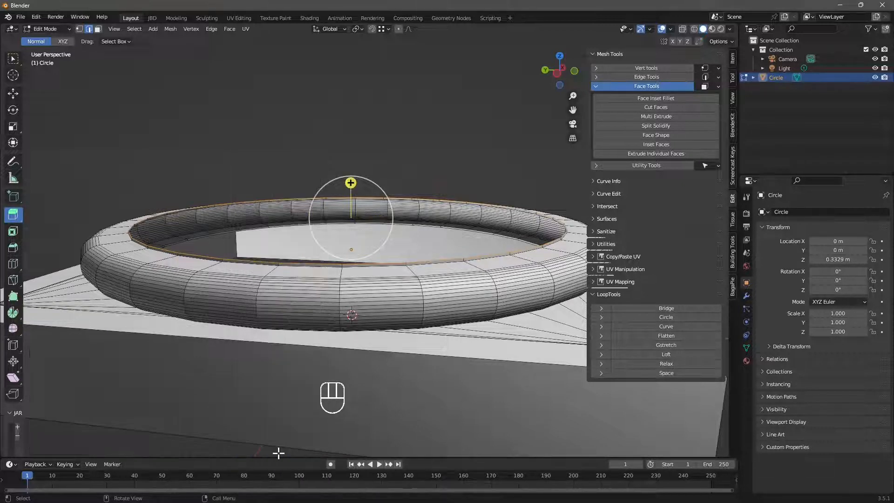
pyautogui.click(13, 94)
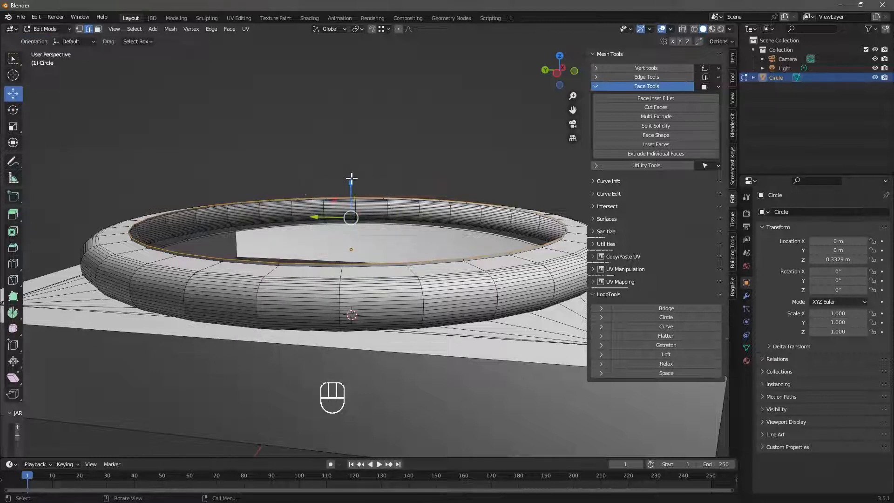
pyautogui.moveTo(351, 178); pyautogui.dragTo(371, 155)
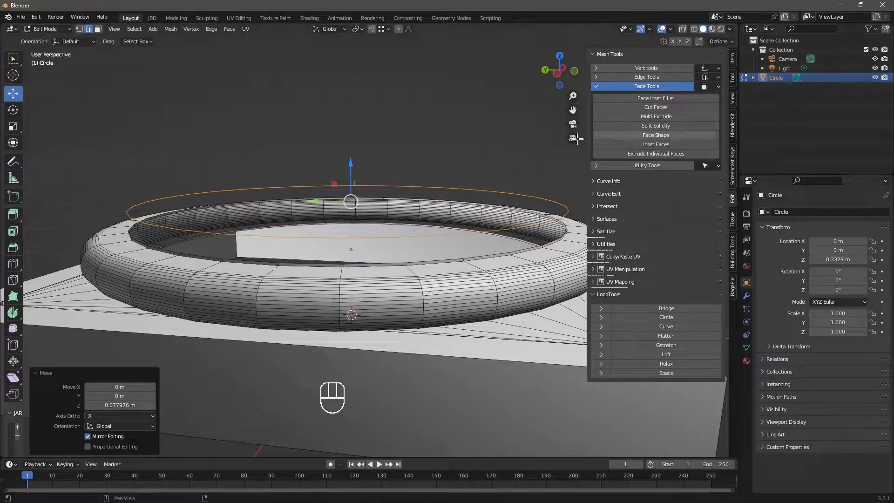
# Step: Separate the selected floating edge loop into its own object and return to Object Mode
pyautogui.rightClick(198, 237)
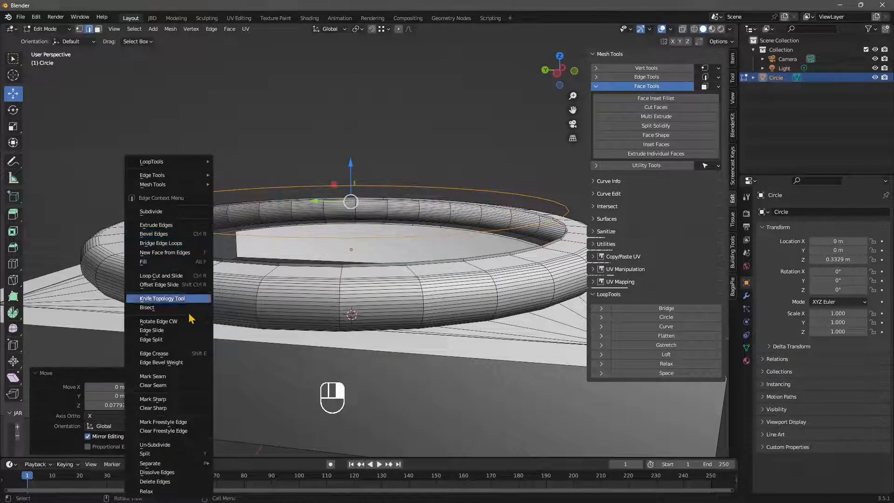
pyautogui.moveTo(200, 463)
pyautogui.click(238, 463)
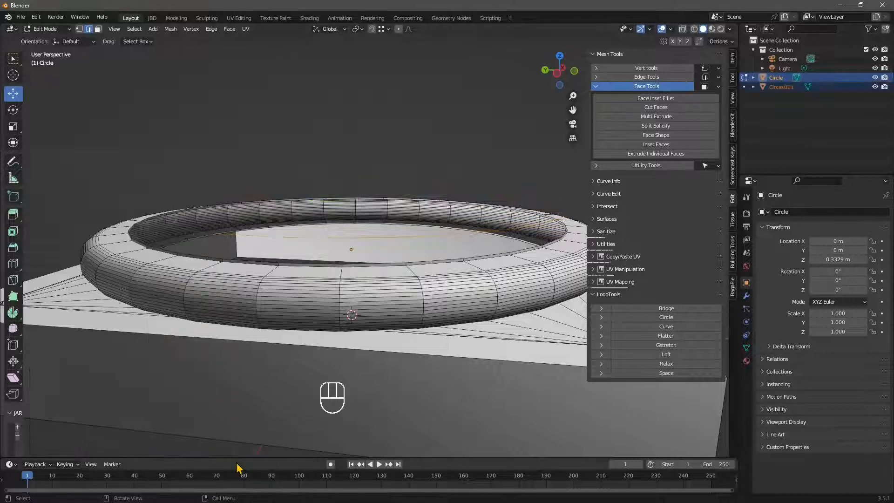
pyautogui.click(774, 88)
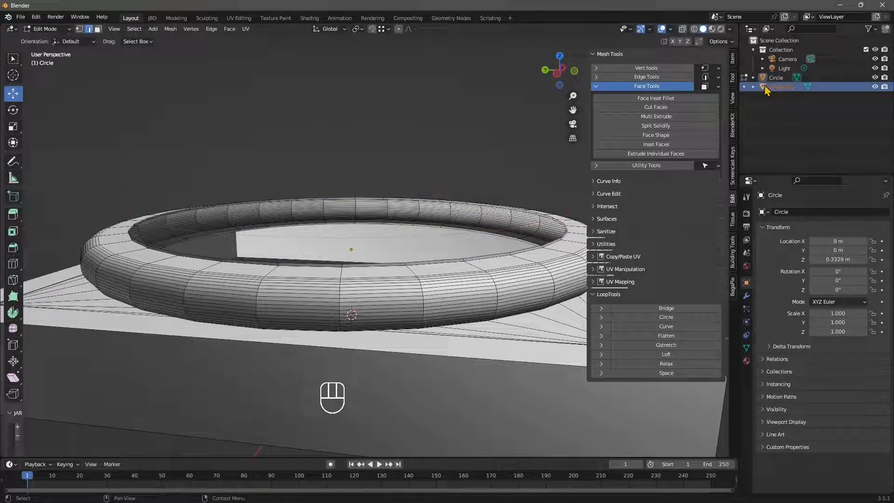
pyautogui.click(47, 29)
pyautogui.click(44, 37)
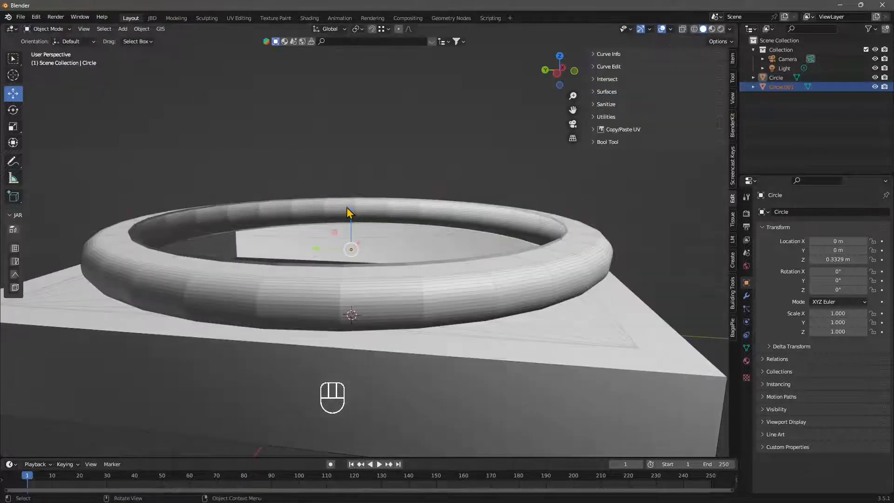
# Step: Move the separated circle object up 0.12362 m along Z, above the rounded ring
pyautogui.click(776, 78)
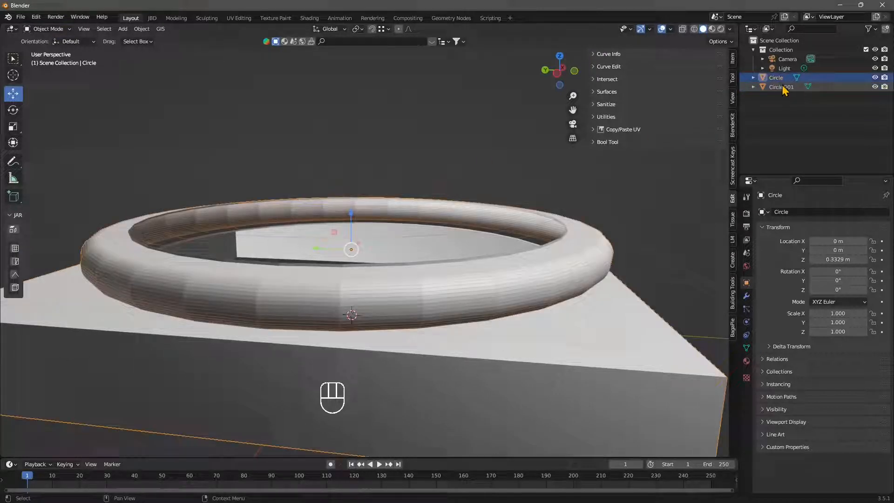
pyautogui.click(781, 88)
pyautogui.moveTo(352, 217); pyautogui.dragTo(343, 187)
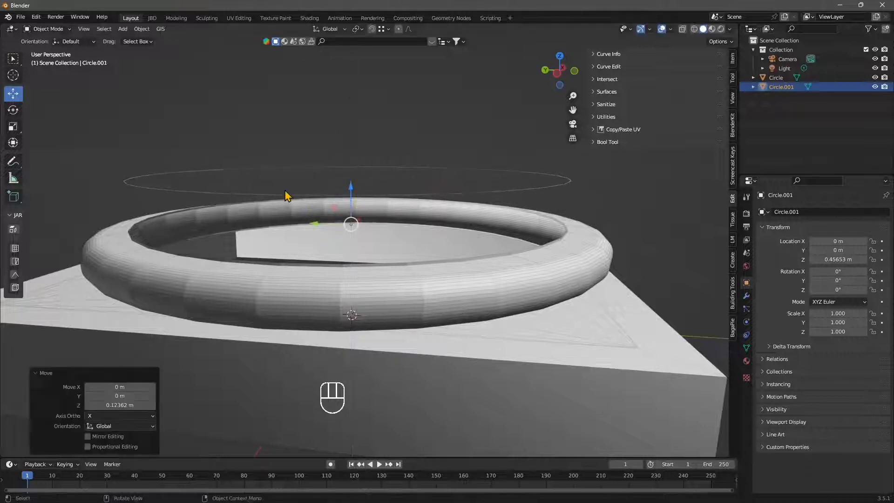
# Step: Join the floating circle and the column base into one object, keeping the base as the active object
pyautogui.click(132, 240)
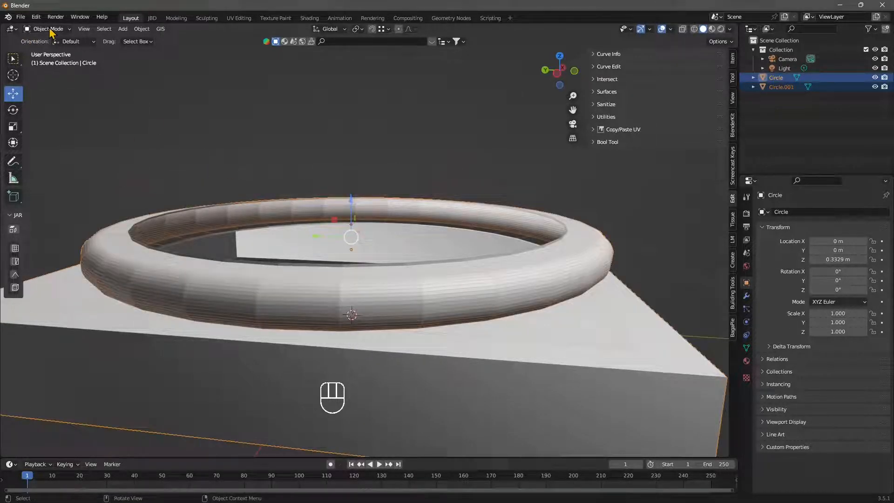
pyautogui.rightClick(272, 214)
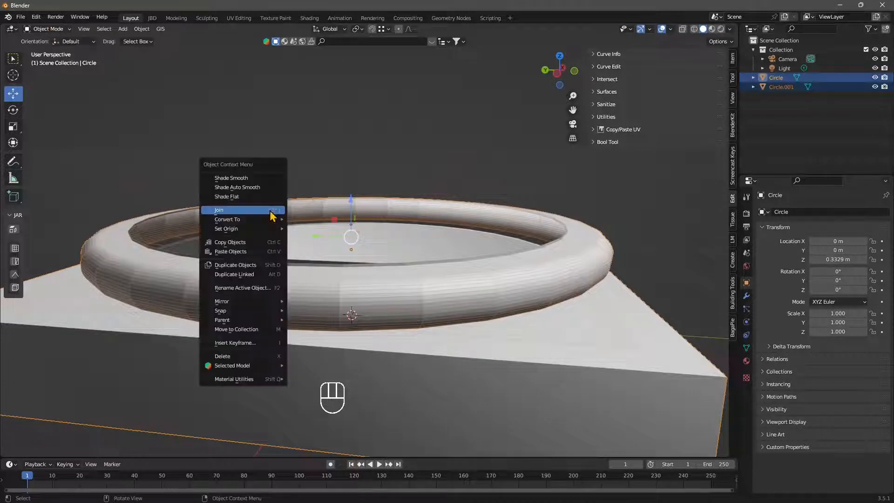
pyautogui.click(272, 210)
pyautogui.click(203, 215)
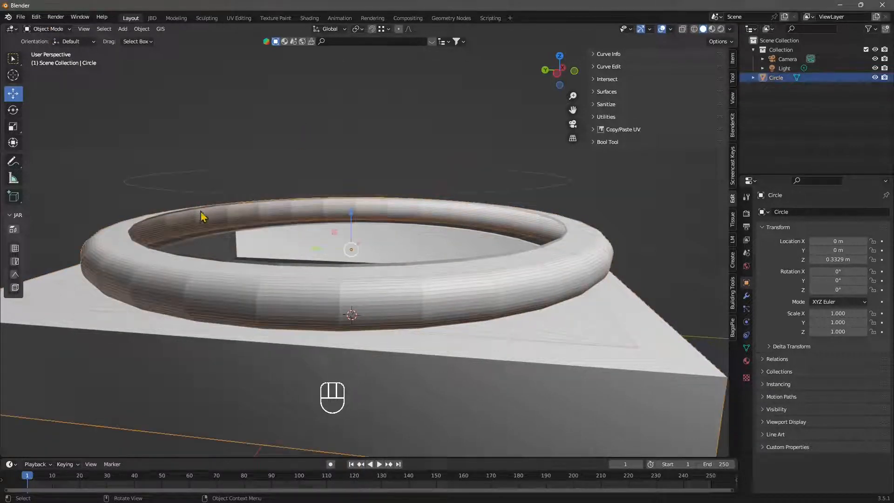
# Step: In Edit Mode, select the whole floating circle and lower it along Z by 0.14343 m towards the ring
pyautogui.click(47, 29)
pyautogui.click(57, 48)
pyautogui.click(191, 155)
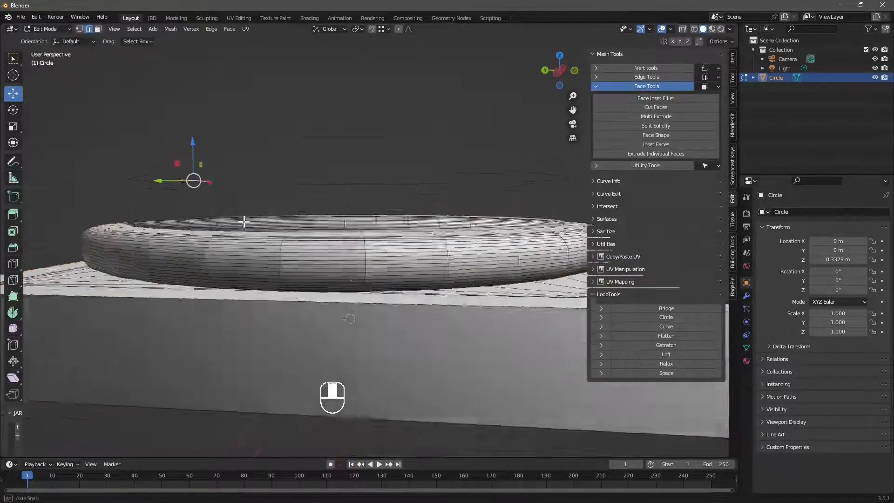
pyautogui.click(247, 171)
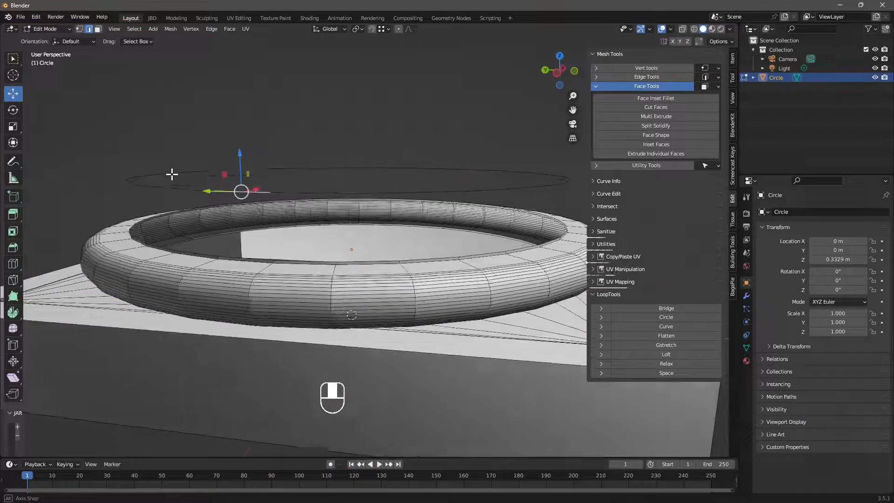
pyautogui.scroll(-2, 91, 142)
pyautogui.moveTo(130, 146); pyautogui.dragTo(544, 206)
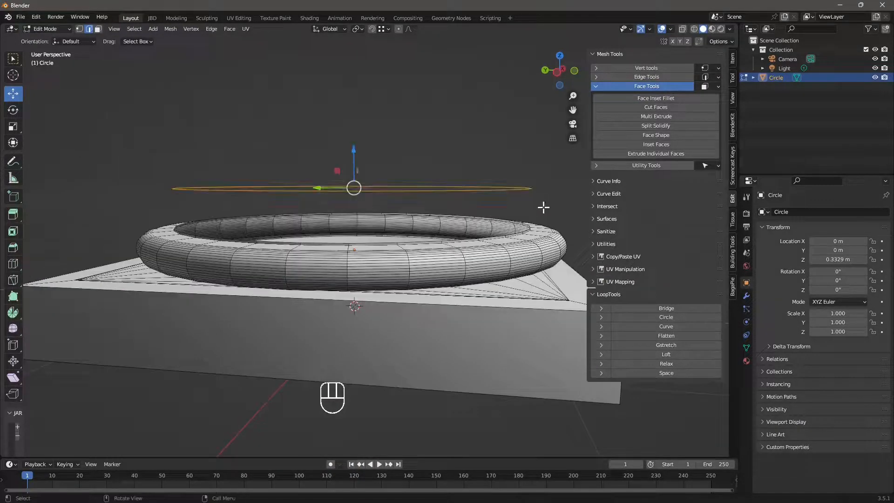
pyautogui.moveTo(543, 205); pyautogui.dragTo(286, 265, button='middle')
pyautogui.press('g')
pyautogui.press('z')
pyautogui.click(313, 262)
pyautogui.scroll(3, 313, 261)
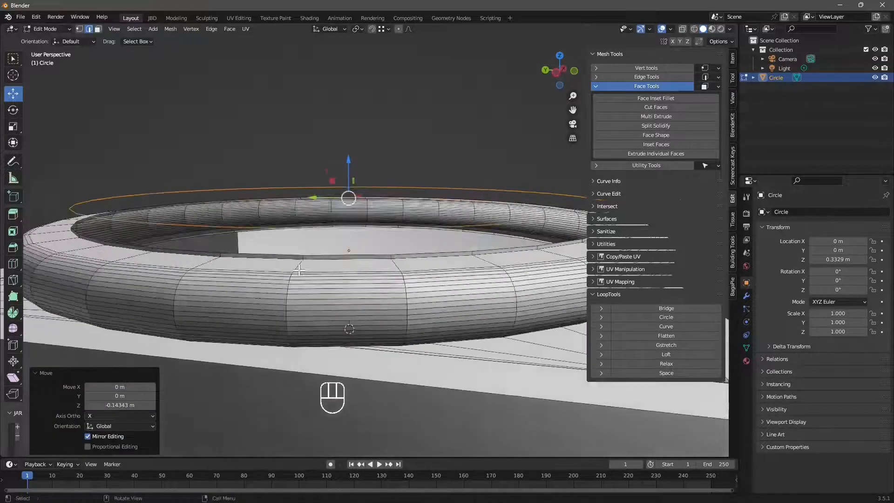
# Step: Select the ring's inner top edge loop together with the floating circle and bridge them with LoopTools using 1 segment
pyautogui.scroll(3, 287, 266)
pyautogui.keyDown('alt'); pyautogui.click(294, 258); pyautogui.keyUp('alt')
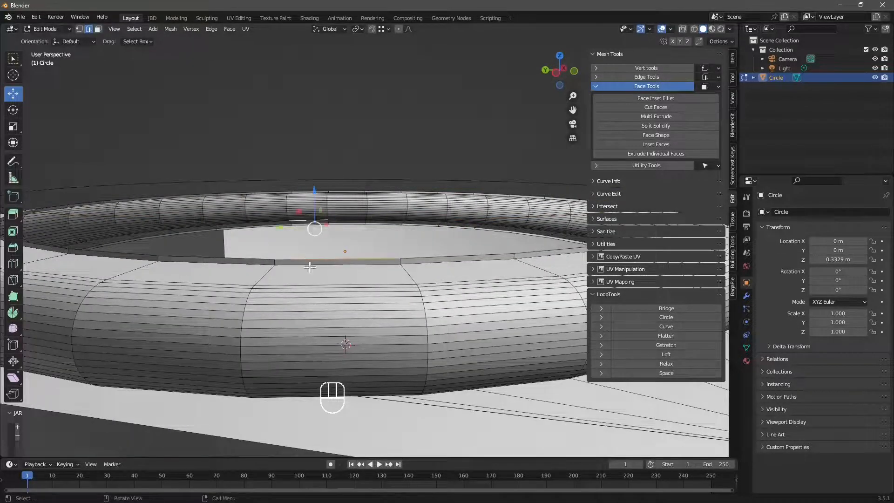
pyautogui.moveTo(306, 219); pyautogui.dragTo(293, 284, button='middle')
pyautogui.click(277, 269)
pyautogui.keyDown('shift'); pyautogui.click(256, 304); pyautogui.keyUp('shift')
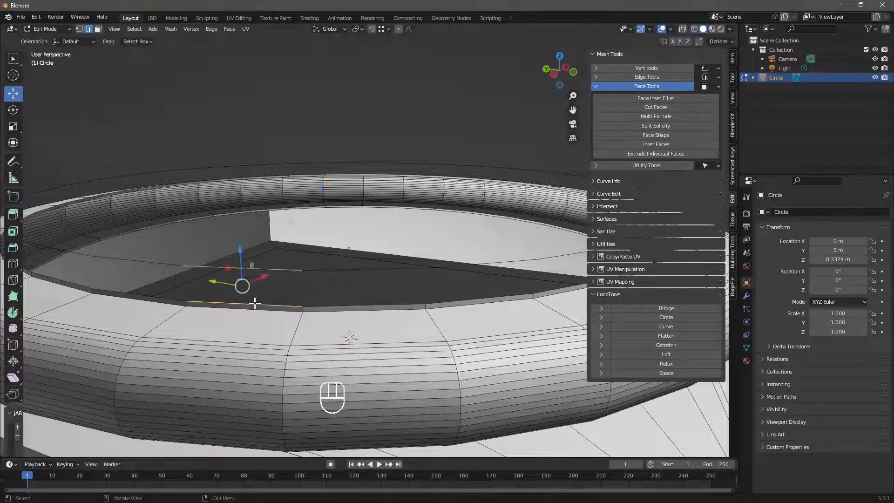
pyautogui.click(138, 31)
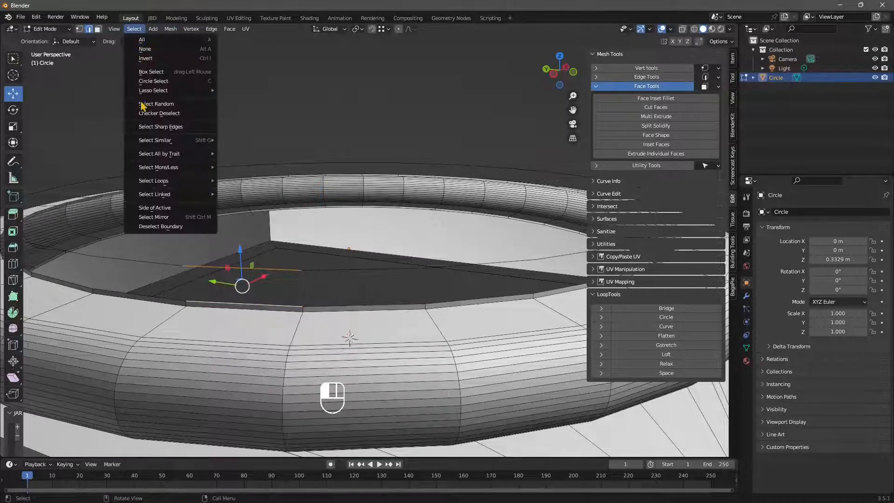
pyautogui.moveTo(190, 182)
pyautogui.click(257, 183)
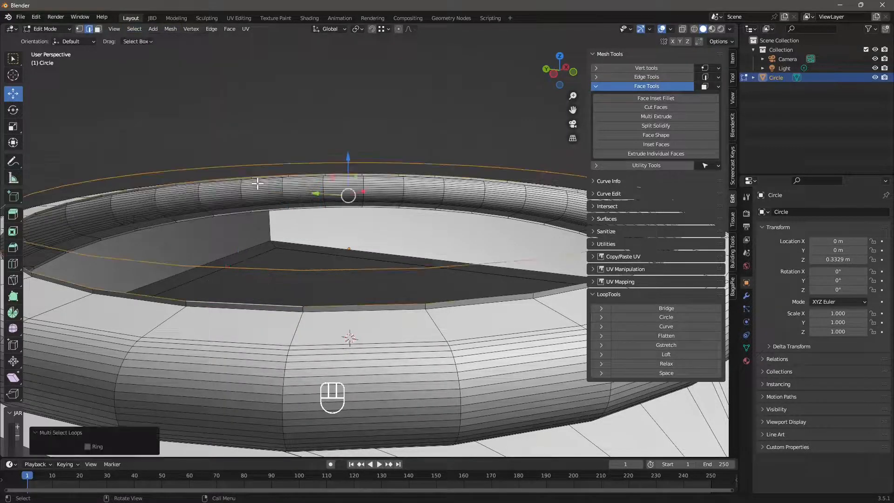
pyautogui.click(666, 309)
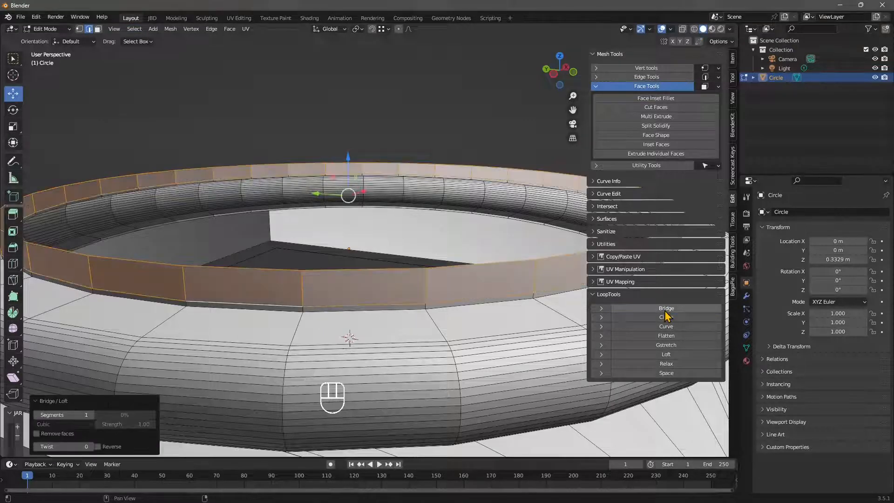
pyautogui.scroll(-2, 229, 278)
pyautogui.moveTo(229, 279); pyautogui.dragTo(293, 283, button='middle')
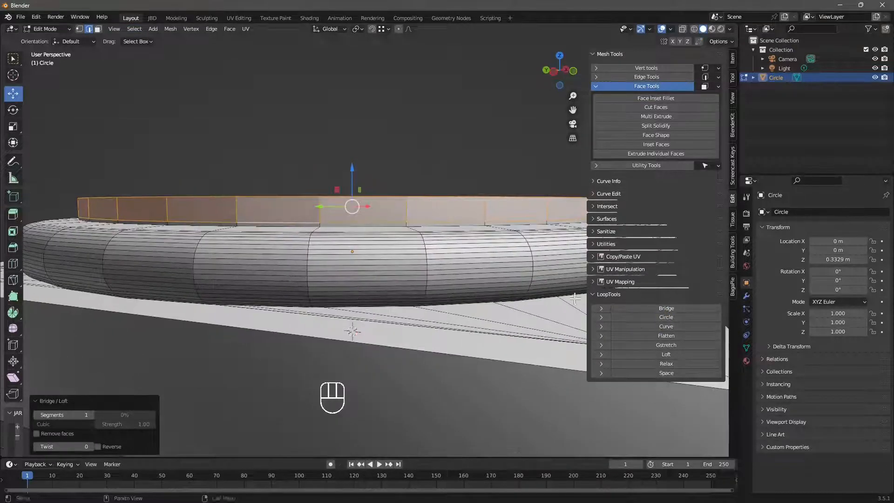
# Step: Set the bridge between the ring and the circle to 8 segments with cubic interpolation and a strength of 0.07
pyautogui.moveTo(63, 414); pyautogui.dragTo(96, 415)
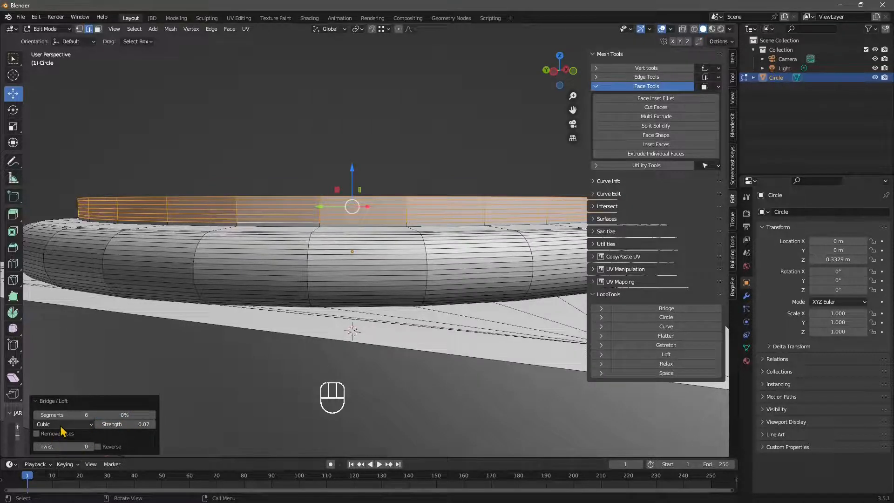
pyautogui.moveTo(109, 369); pyautogui.dragTo(154, 296, button='middle')
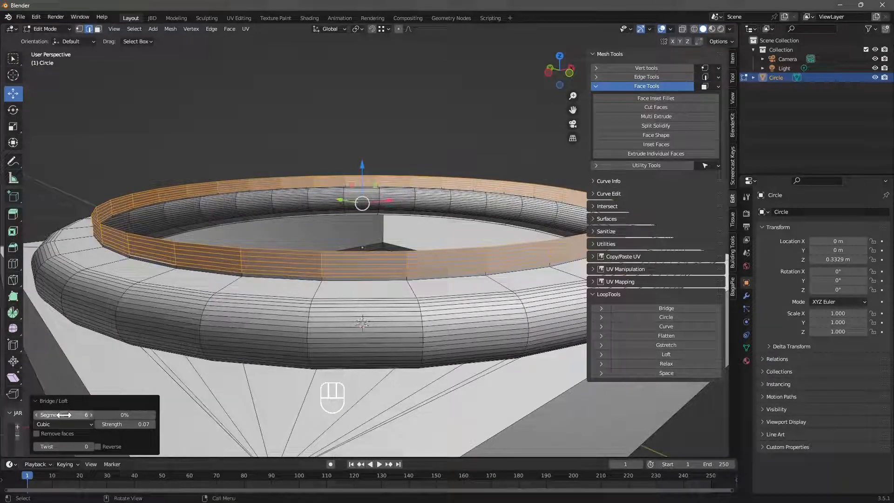
pyautogui.moveTo(70, 415); pyautogui.dragTo(88, 415)
# Step: Select the full middle edge loop of the bridged band and enable proportional editing with Sphere falloff
pyautogui.click(259, 263)
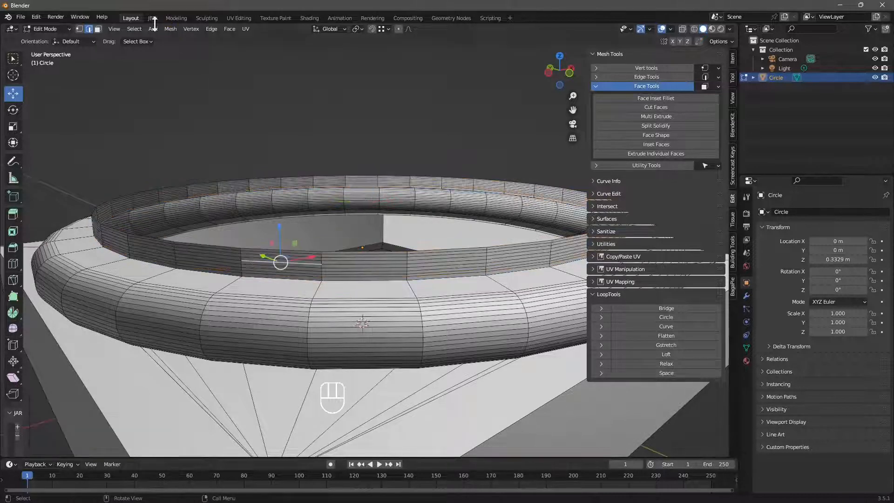
pyautogui.click(134, 28)
pyautogui.moveTo(165, 95)
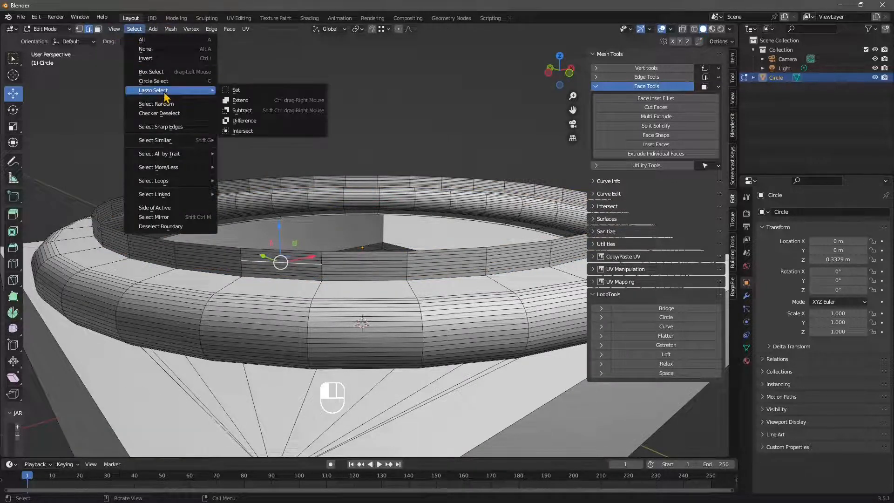
pyautogui.moveTo(158, 183)
pyautogui.click(232, 181)
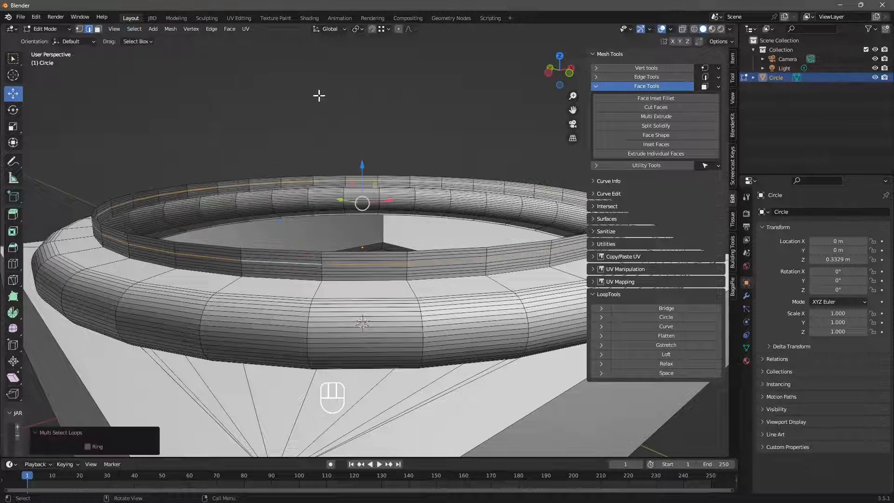
pyautogui.click(412, 32)
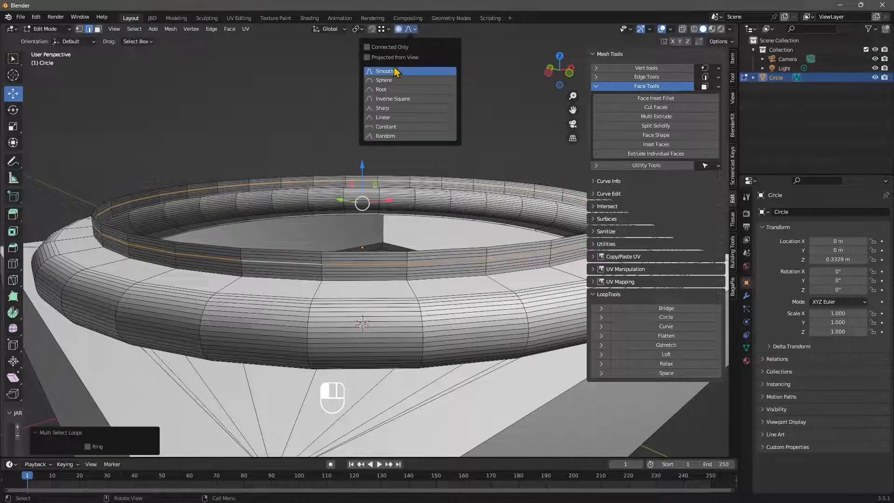
pyautogui.click(389, 80)
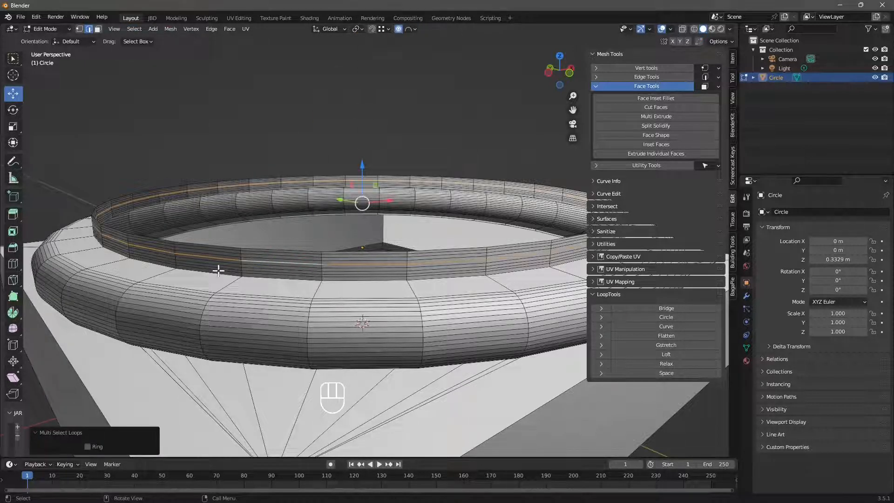
pyautogui.moveTo(289, 177); pyautogui.dragTo(233, 299, button='middle')
pyautogui.hotkey('ctrl', 'z')
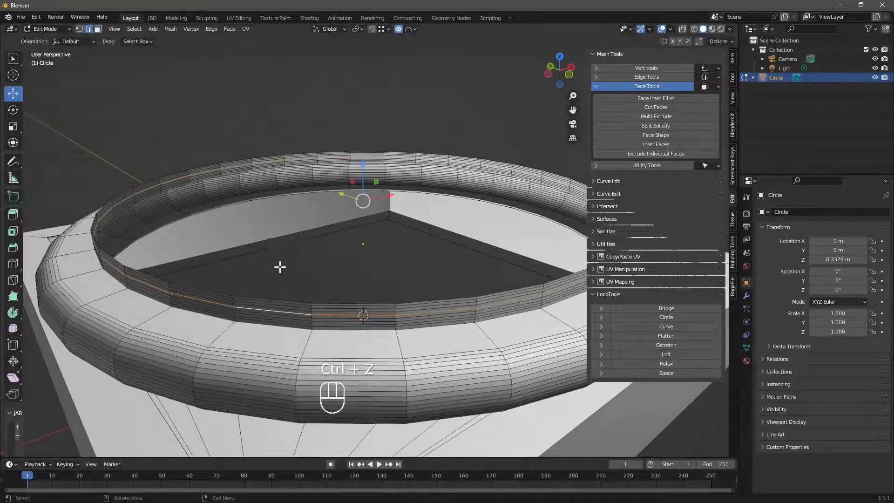
# Step: Scale the selected edge loop outward by 1.087 in X and Y with a proportional size of 0.030
pyautogui.click(13, 126)
pyautogui.moveTo(344, 204); pyautogui.dragTo(378, 188, button='middle')
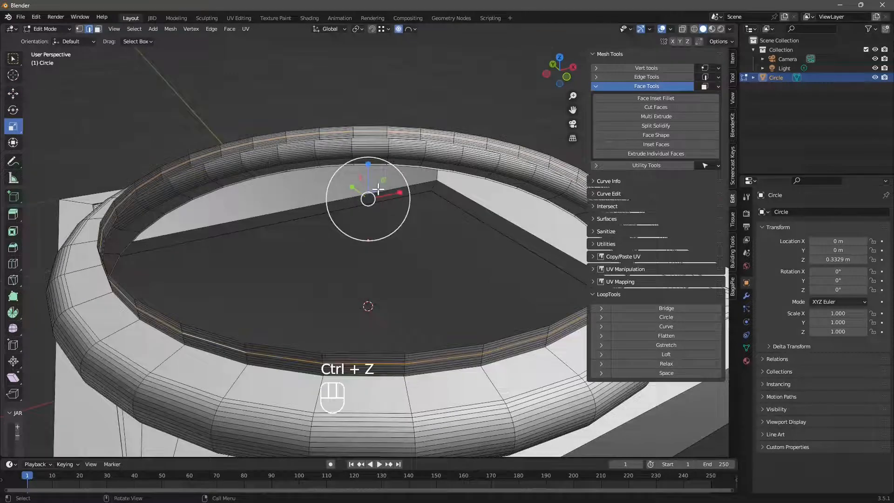
pyautogui.moveTo(378, 188); pyautogui.dragTo(381, 188)
pyautogui.moveTo(116, 426); pyautogui.dragTo(75, 426)
pyautogui.moveTo(253, 335); pyautogui.dragTo(295, 321, button='middle')
pyautogui.scroll(-2, 379, 306)
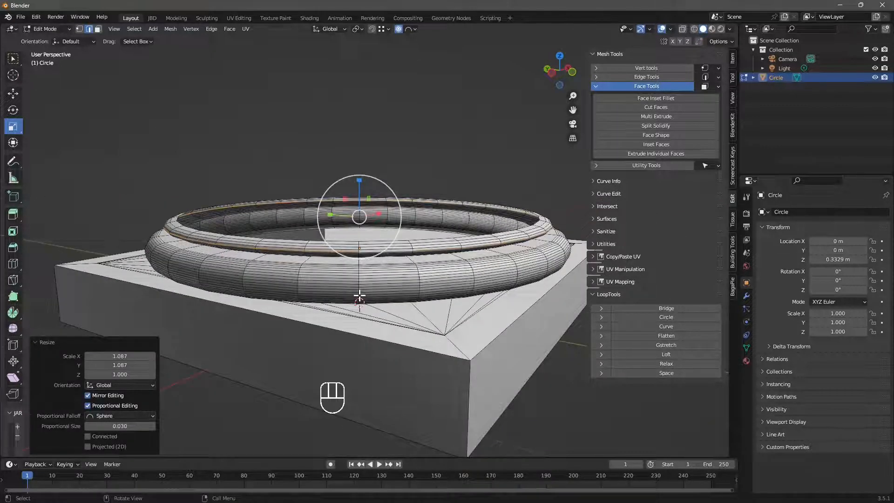
pyautogui.scroll(2, 397, 222)
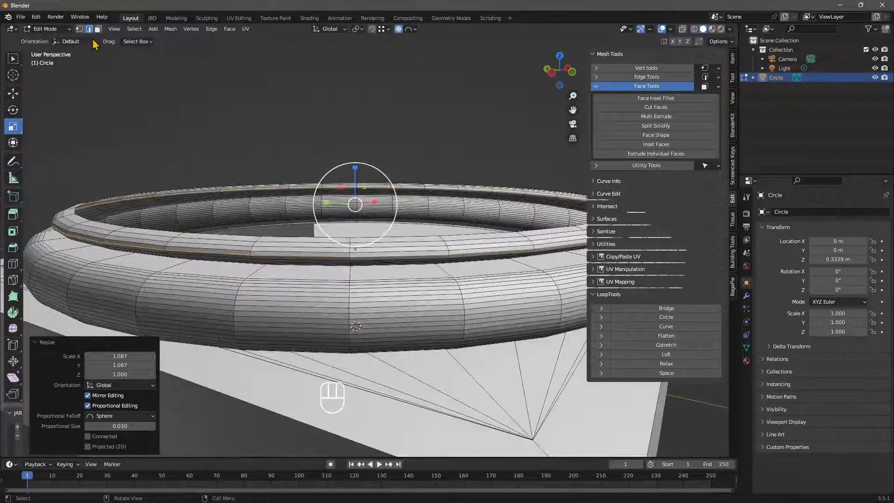
# Step: In Object Mode, apply location, rotation and scale to the column base
pyautogui.click(82, 77)
pyautogui.scroll(3, 135, 264)
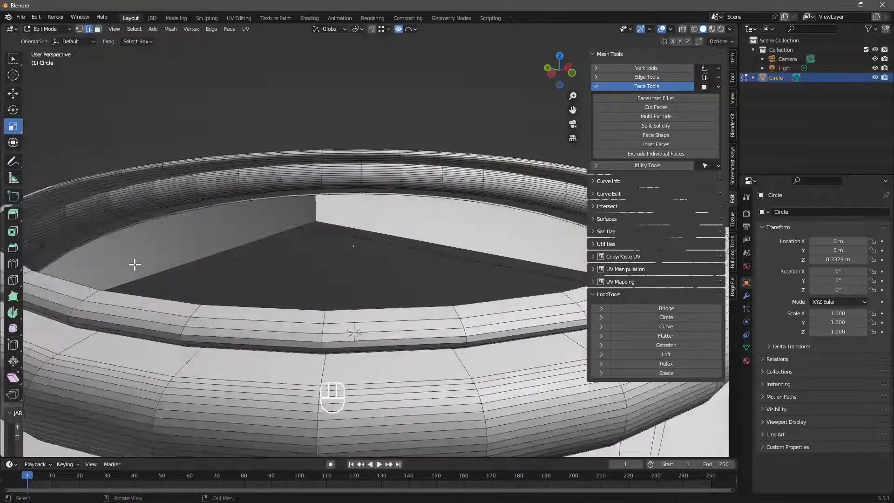
pyautogui.click(158, 298)
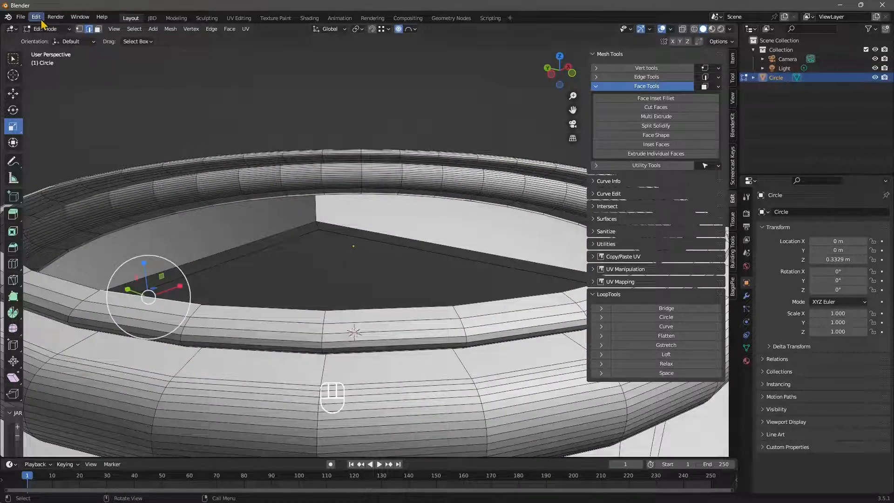
pyautogui.scroll(-3, 198, 127)
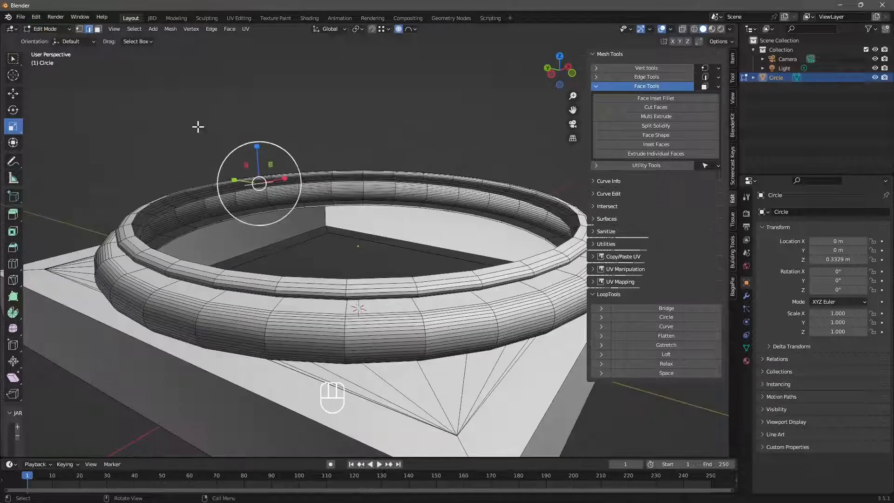
pyautogui.click(48, 29)
pyautogui.click(44, 27)
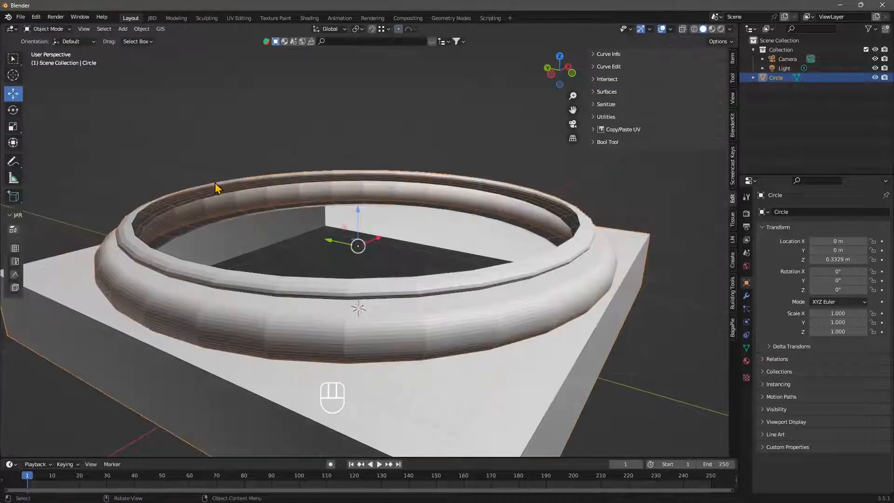
pyautogui.click(142, 29)
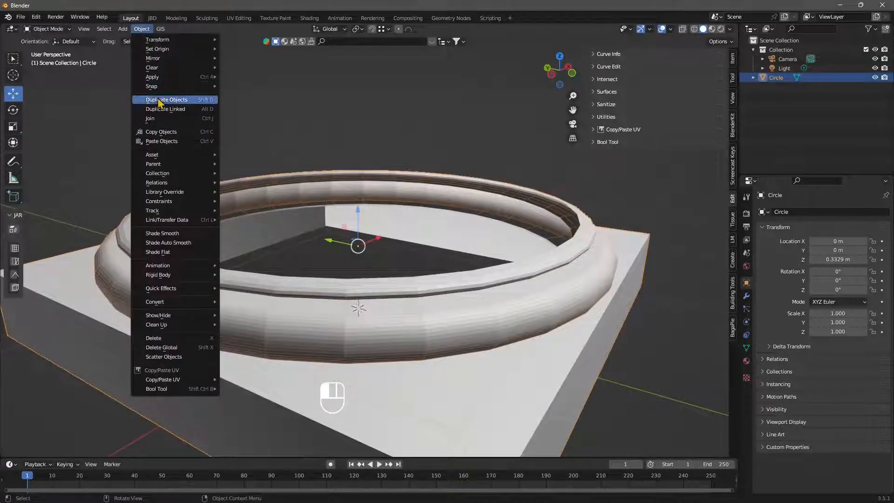
pyautogui.moveTo(195, 77)
pyautogui.click(280, 105)
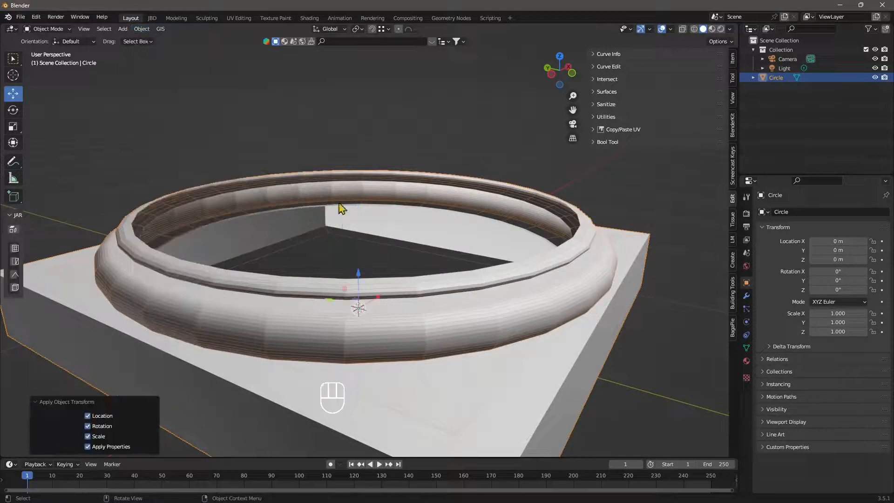
# Step: In Edit Mode, select the full top inner edge loop of the upper band and separate it into its own object
pyautogui.click(51, 29)
pyautogui.click(45, 44)
pyautogui.scroll(4, 139, 301)
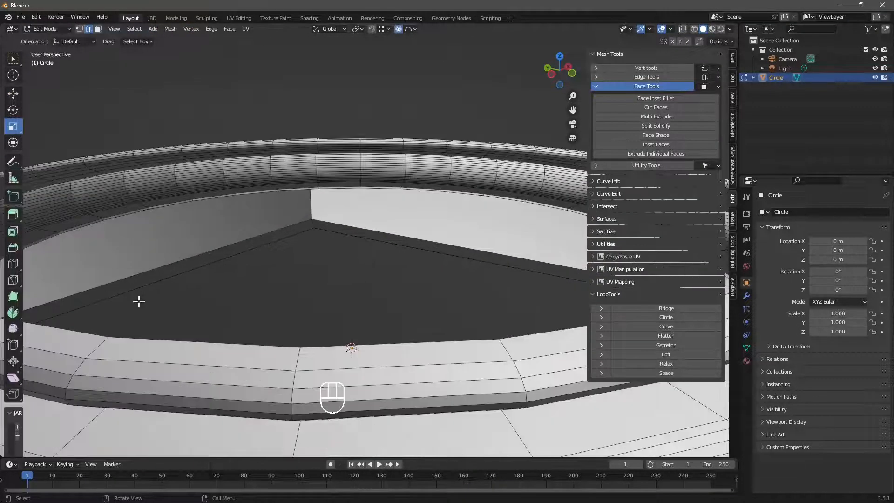
pyautogui.click(206, 343)
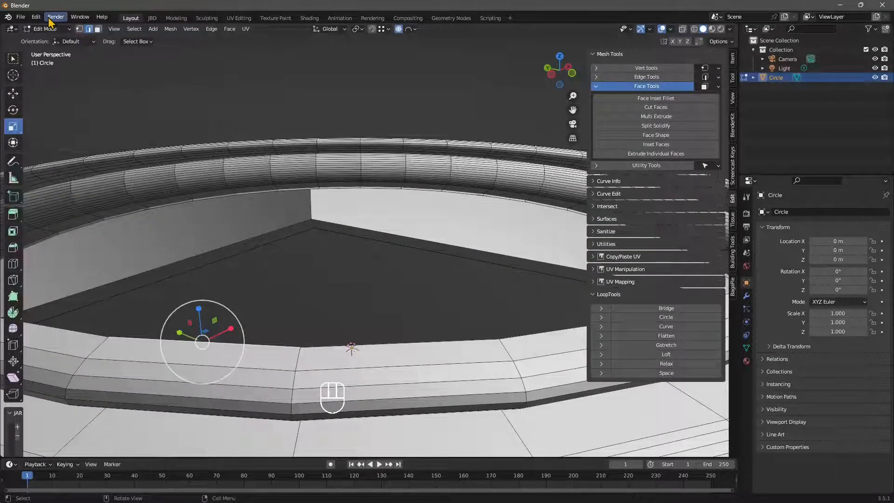
pyautogui.click(135, 29)
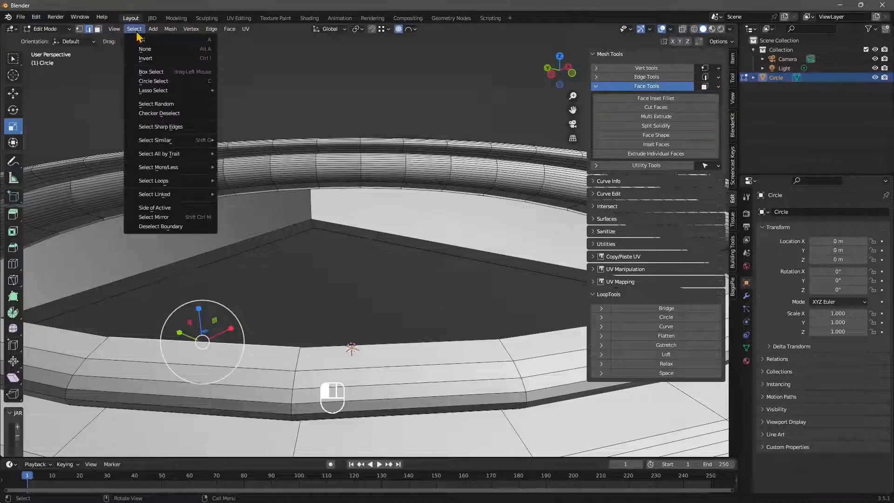
pyautogui.moveTo(186, 180)
pyautogui.click(239, 181)
pyautogui.moveTo(228, 201); pyautogui.dragTo(277, 268, button='middle')
pyautogui.rightClick(281, 260)
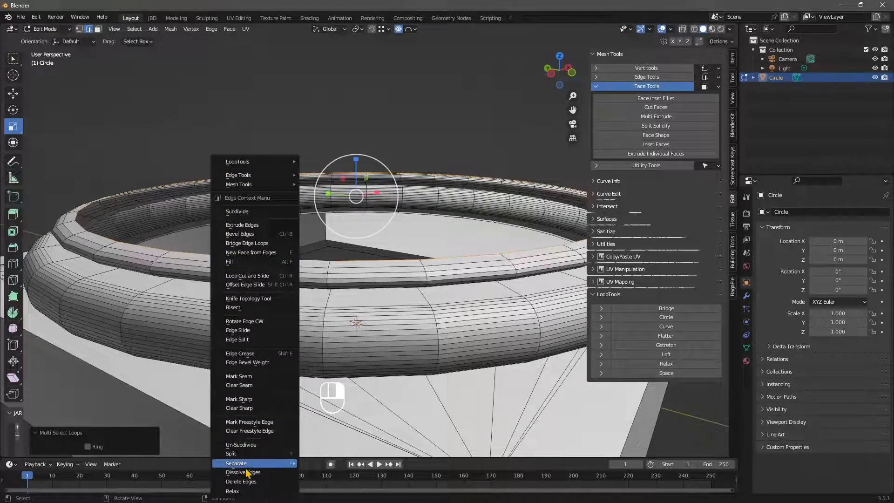
pyautogui.moveTo(245, 466)
pyautogui.click(311, 465)
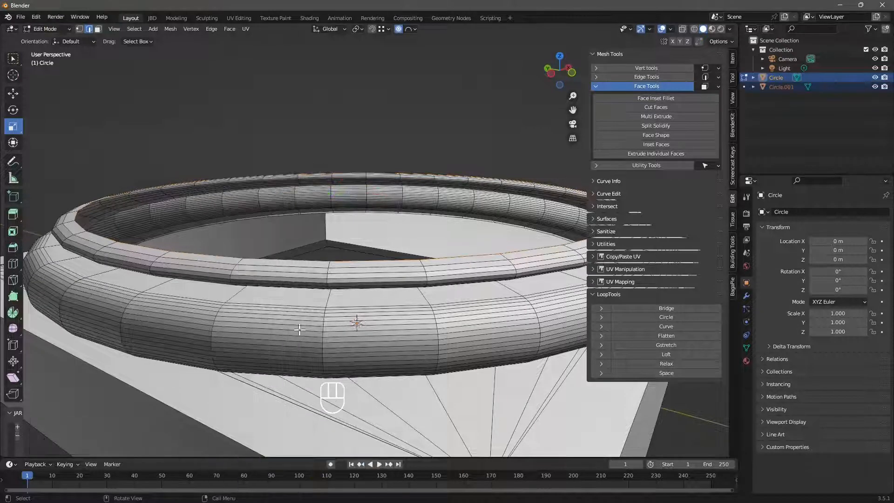
# Step: In Object Mode, move the separated circle up 0.054786 m along Z
pyautogui.click(13, 94)
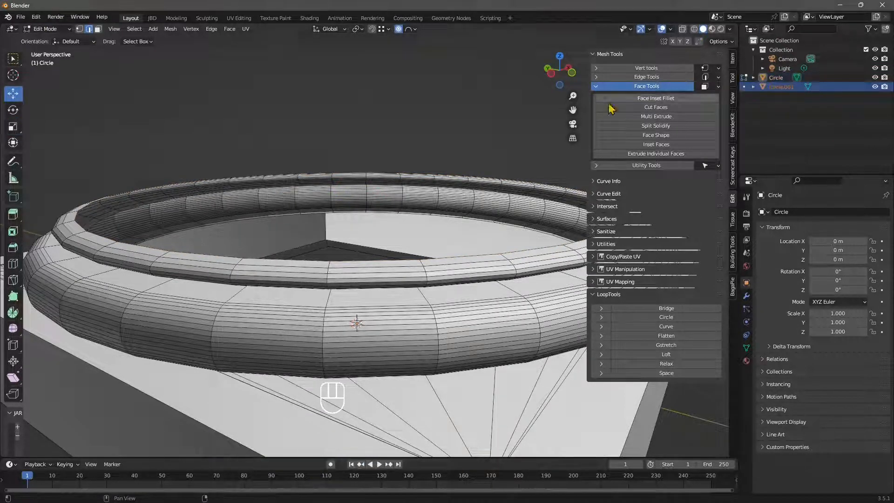
pyautogui.click(45, 29)
pyautogui.click(48, 39)
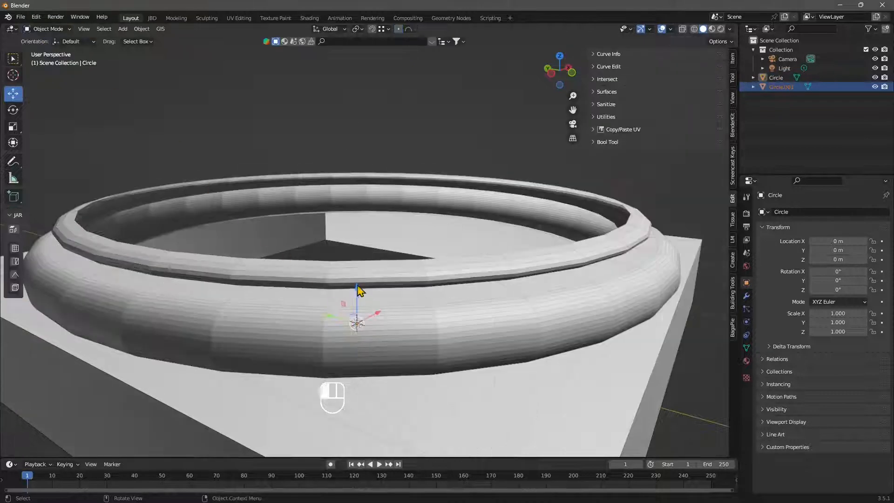
pyautogui.moveTo(360, 291); pyautogui.dragTo(361, 272)
# Step: Join the column base and the raised circle into one object, keeping the circle as the active object
pyautogui.click(72, 42)
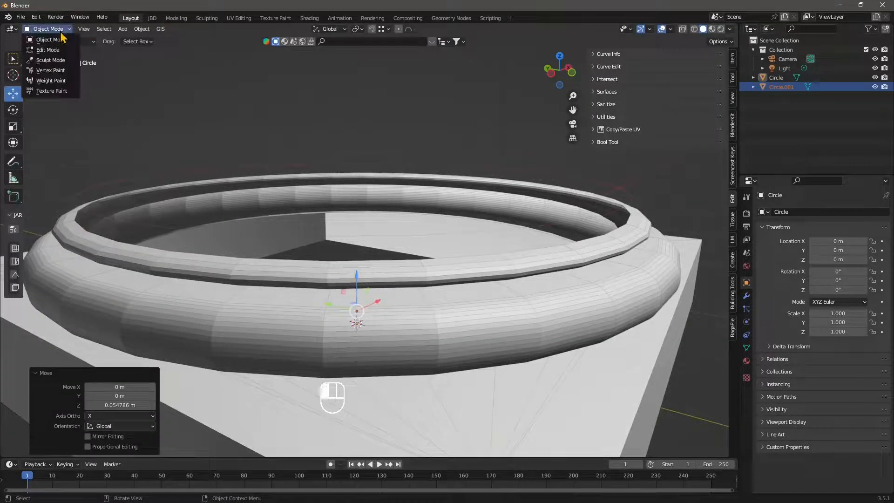
pyautogui.click(125, 302)
pyautogui.keyDown('shift'); pyautogui.click(98, 187); pyautogui.keyUp('shift')
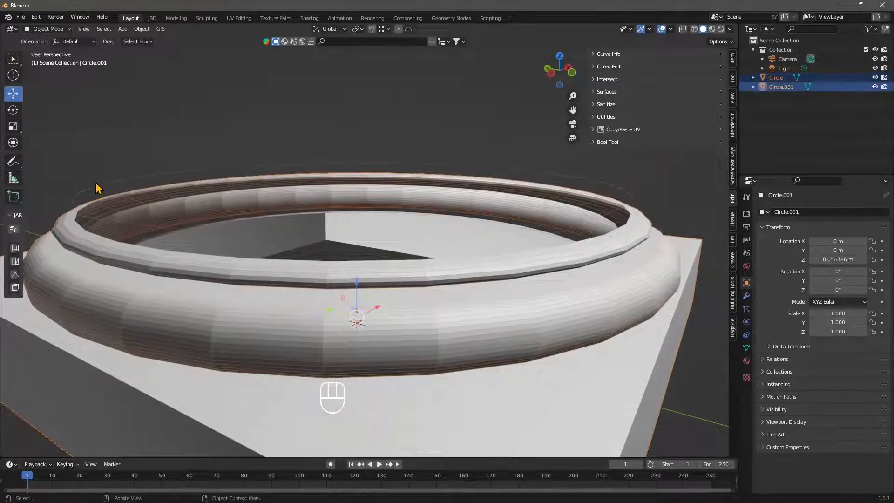
pyautogui.hotkey('ctrl', 'j')
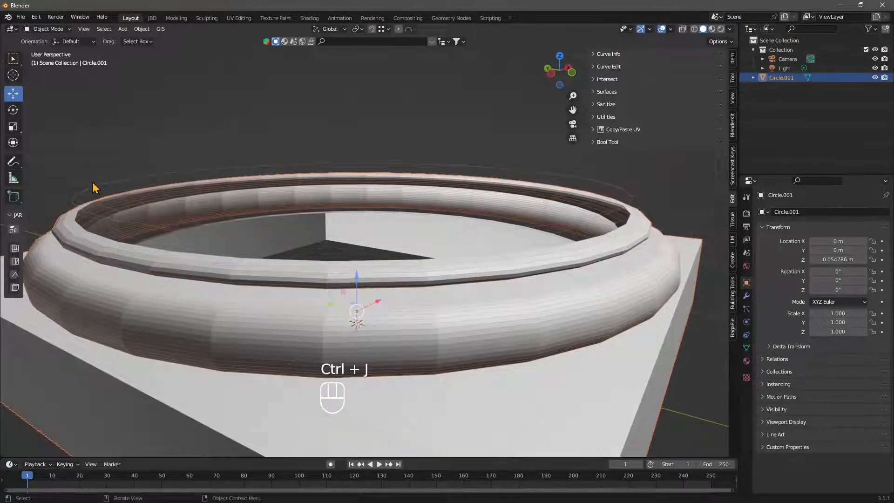
# Step: In Edit Mode, select the floating circle and the band's top edge loop, then loft them with LoopTools using 8 segments and strength -3.00
pyautogui.click(47, 29)
pyautogui.click(44, 50)
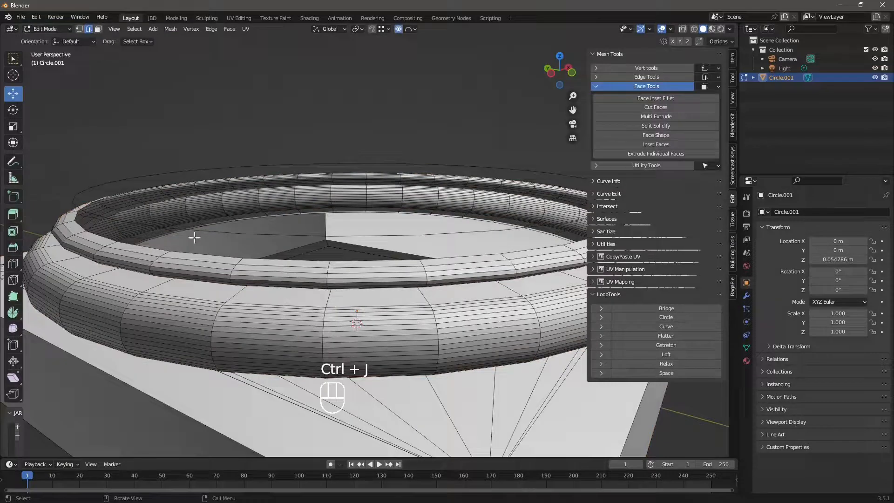
pyautogui.keyDown('alt'); pyautogui.click(283, 264); pyautogui.keyUp('alt')
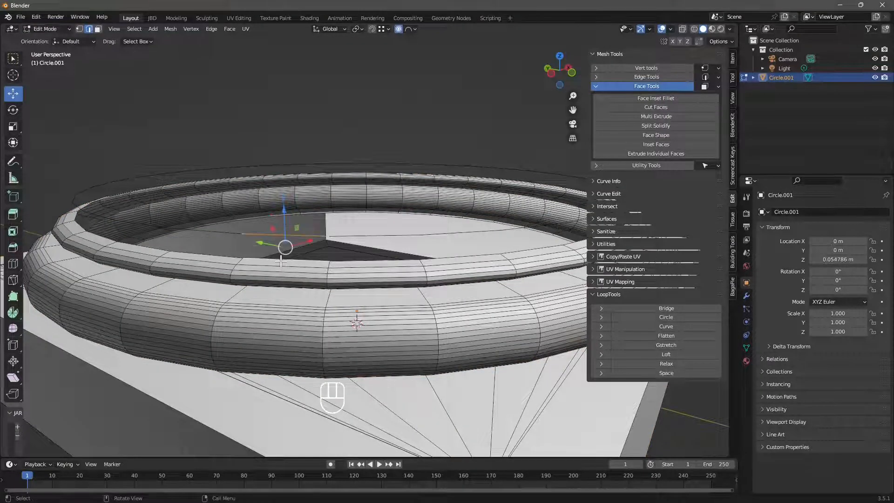
pyautogui.rightClick(283, 265)
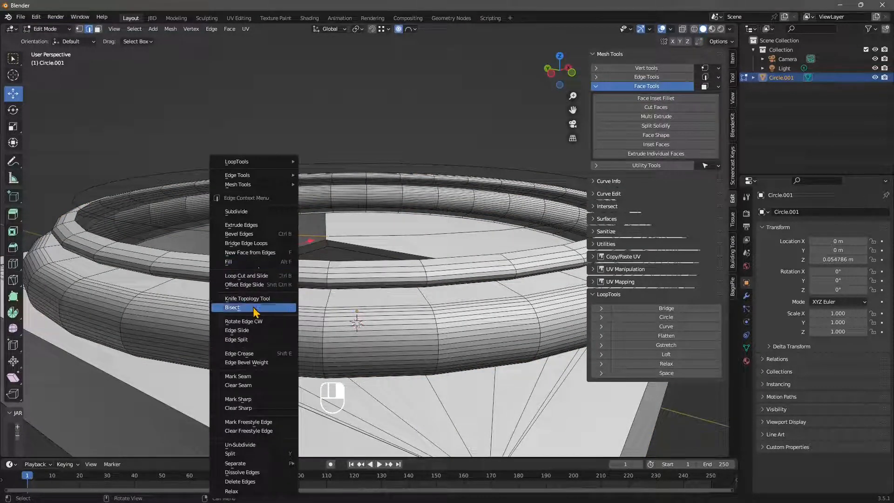
pyautogui.click(140, 29)
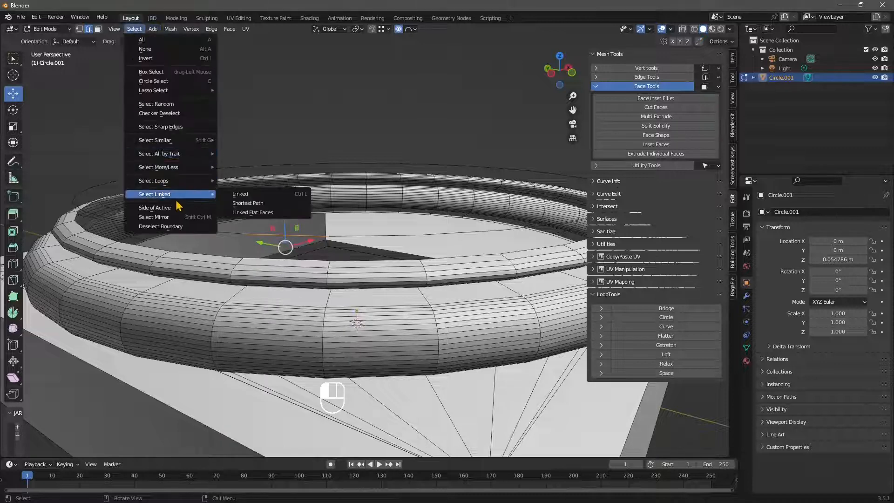
pyautogui.moveTo(182, 181)
pyautogui.click(245, 181)
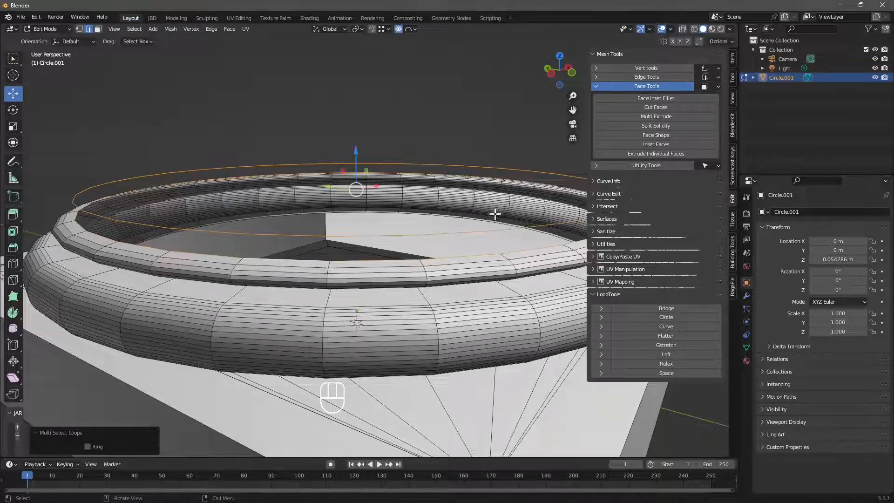
pyautogui.click(678, 358)
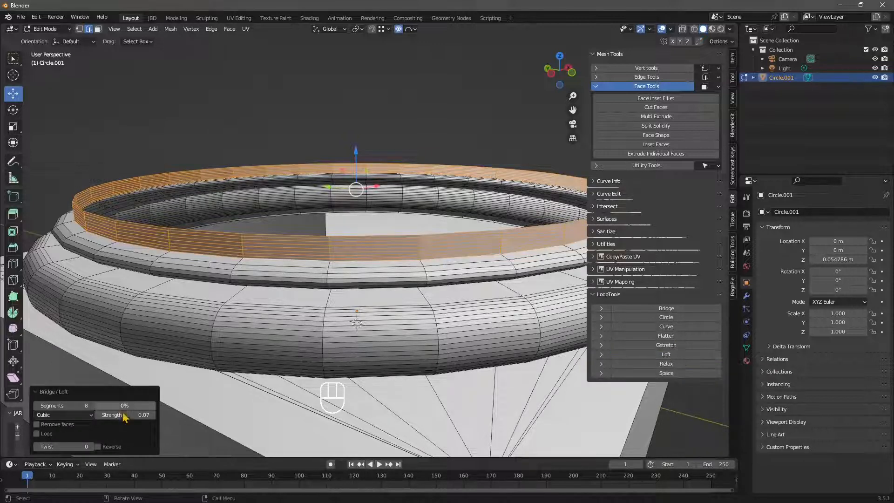
pyautogui.moveTo(133, 419)
pyautogui.mouseDown()
pyautogui.moveTo(179, 418)
pyautogui.moveTo(105, 418)
pyautogui.moveTo(194, 418)
pyautogui.moveTo(120, 418)
pyautogui.mouseUp()
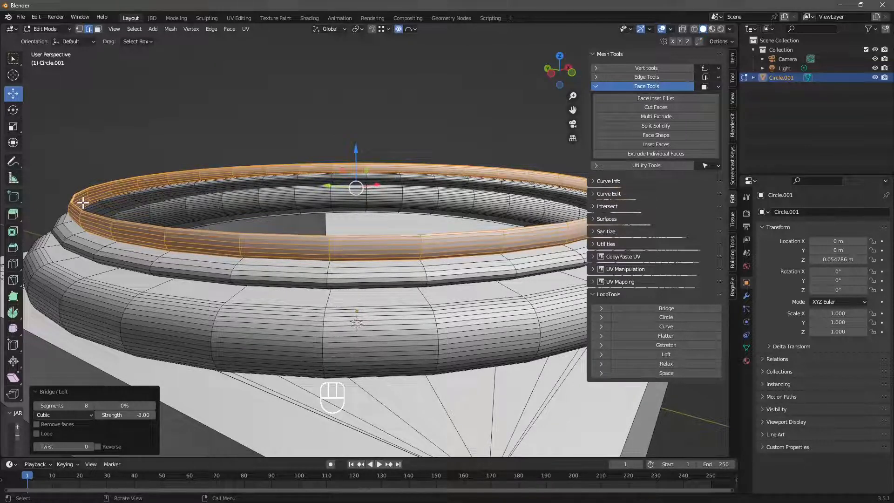
pyautogui.scroll(-3, 285, 259)
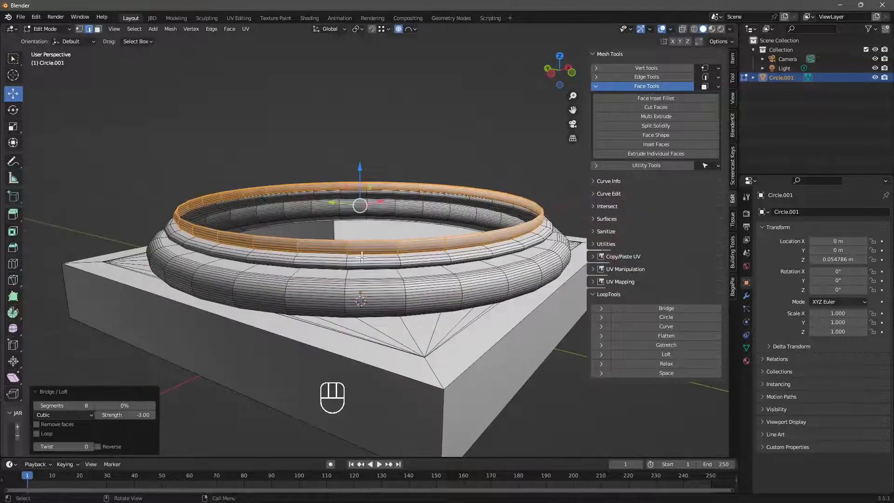
# Step: Select the full top inner edge loop of the newly lofted band
pyautogui.scroll(2, 361, 256)
pyautogui.scroll(3, 300, 253)
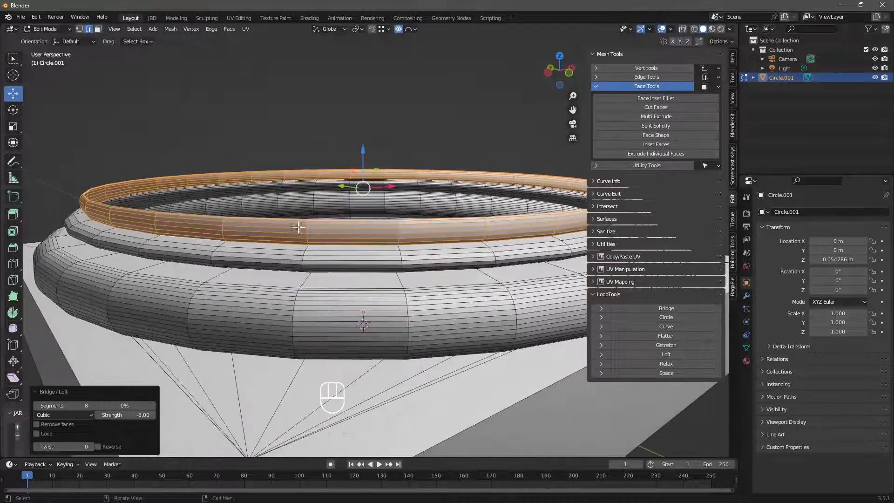
pyautogui.click(61, 31)
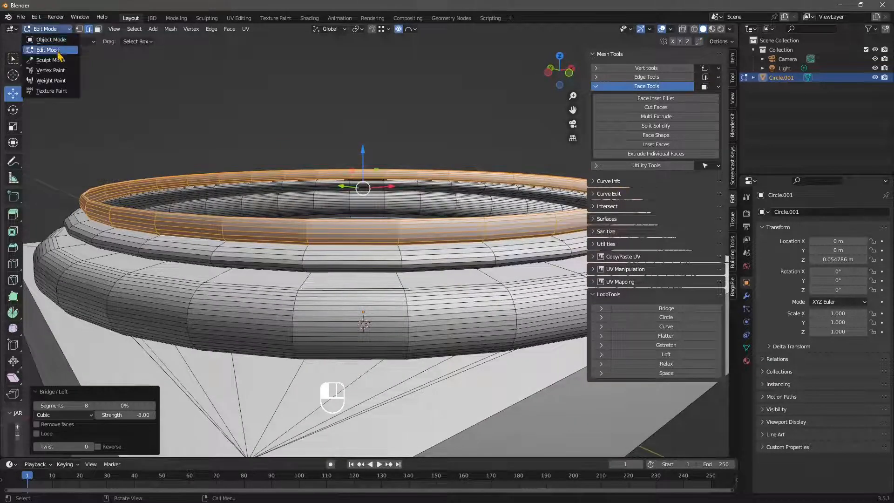
pyautogui.moveTo(177, 174); pyautogui.dragTo(155, 184, button='middle')
pyautogui.scroll(3, 199, 171)
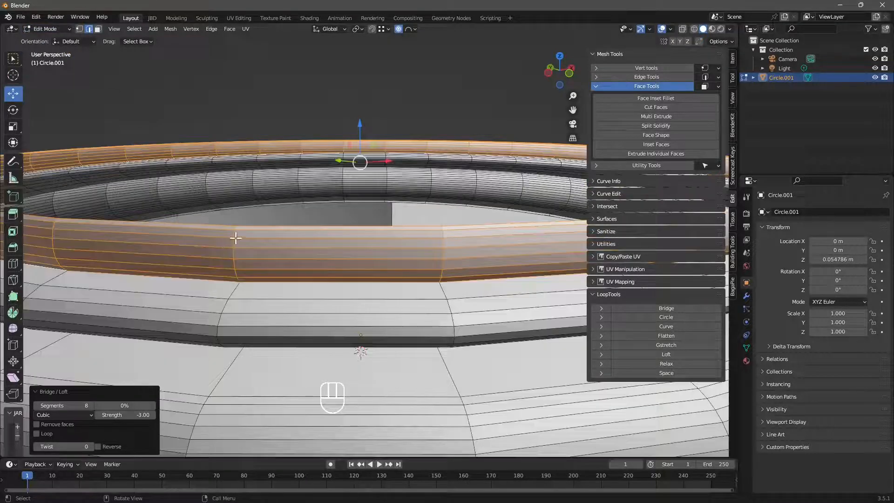
pyautogui.click(236, 238)
pyautogui.moveTo(236, 237); pyautogui.dragTo(212, 361, button='middle')
pyautogui.click(202, 418)
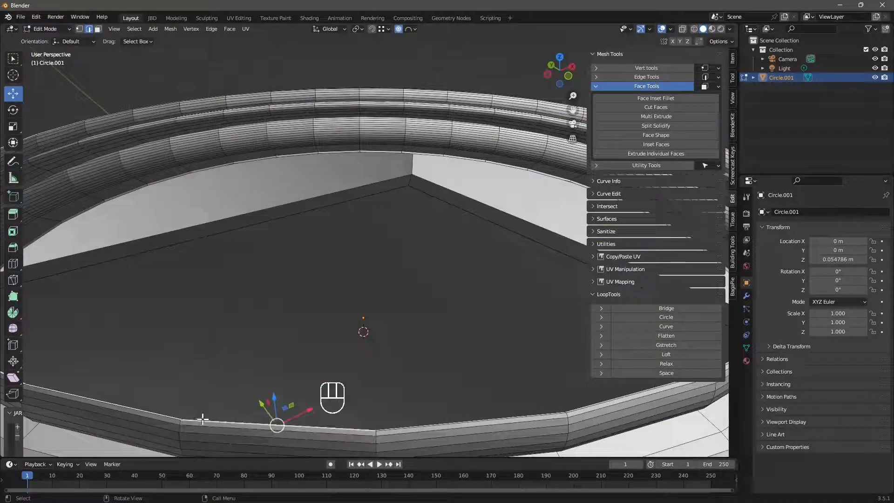
pyautogui.moveTo(215, 405); pyautogui.dragTo(221, 395, button='middle')
pyautogui.click(176, 416)
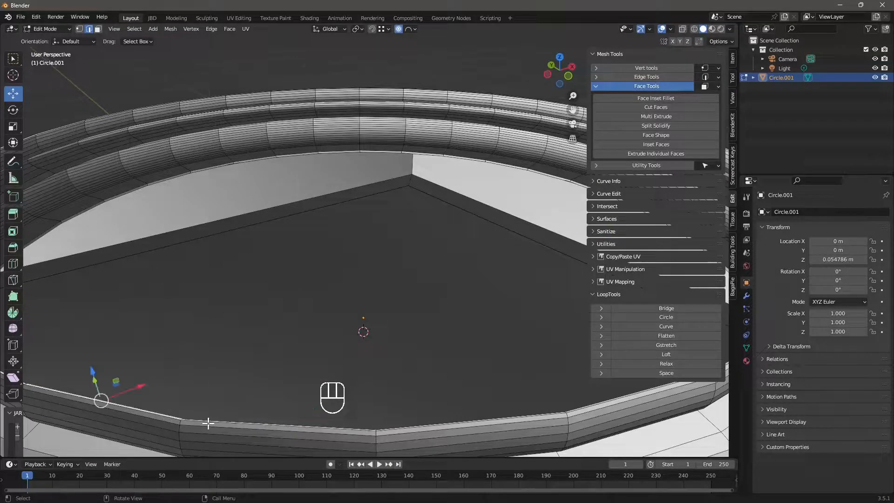
pyautogui.click(134, 28)
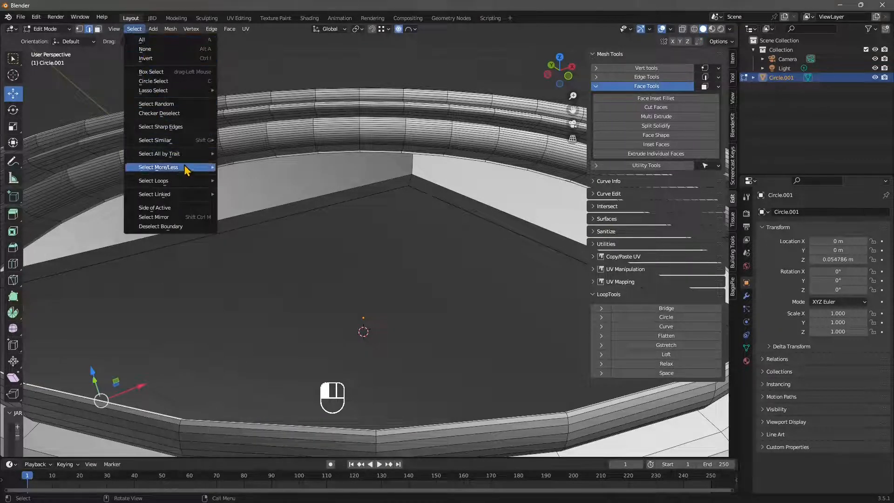
pyautogui.moveTo(188, 185)
pyautogui.click(244, 180)
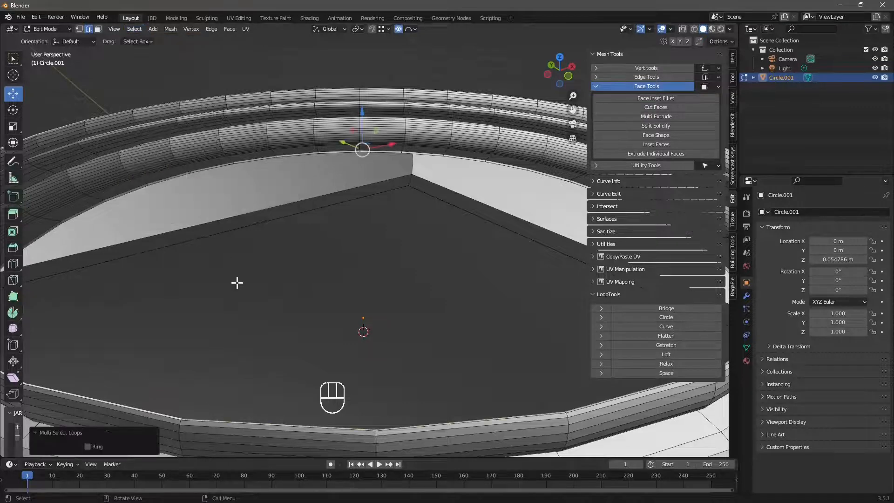
# Step: Extrude the selected edge loop and scale it to 0.963 in X and Y, keeping Z at 1.000
pyautogui.scroll(-4, 240, 273)
pyautogui.moveTo(317, 249); pyautogui.dragTo(305, 223, button='middle')
pyautogui.click(13, 214)
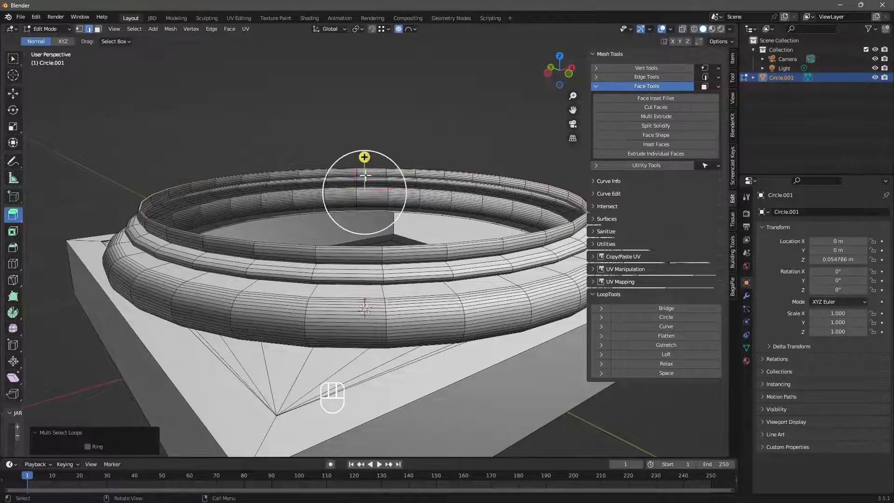
pyautogui.moveTo(365, 155)
pyautogui.mouseDown()
pyautogui.moveTo(373, 138)
pyautogui.moveTo(373, 154)
pyautogui.mouseUp()
pyautogui.moveTo(367, 160); pyautogui.dragTo(294, 261, button='middle')
pyautogui.click(15, 125)
pyautogui.moveTo(417, 236); pyautogui.dragTo(390, 242, button='middle')
pyautogui.moveTo(403, 186); pyautogui.dragTo(406, 187)
pyautogui.moveTo(406, 186); pyautogui.dragTo(325, 233, button='middle')
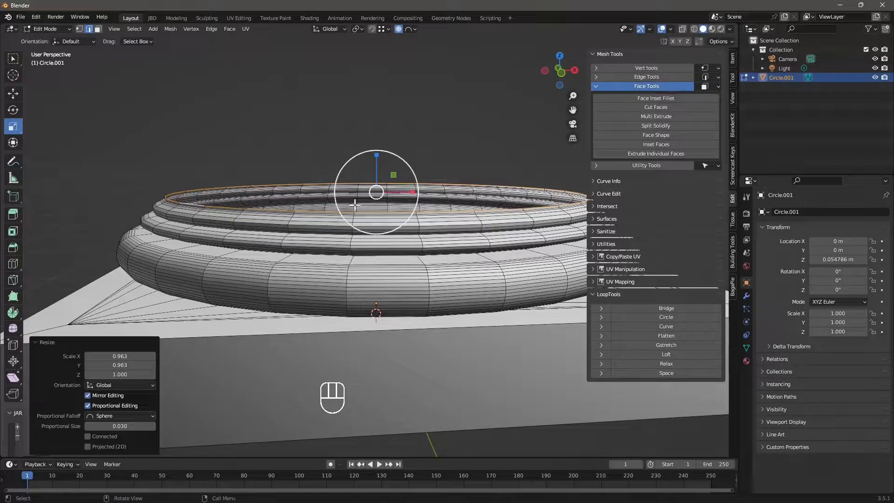
pyautogui.keyDown('shift'); pyautogui.moveTo(342, 235); pyautogui.dragTo(256, 305, button='middle'); pyautogui.keyUp('shift')
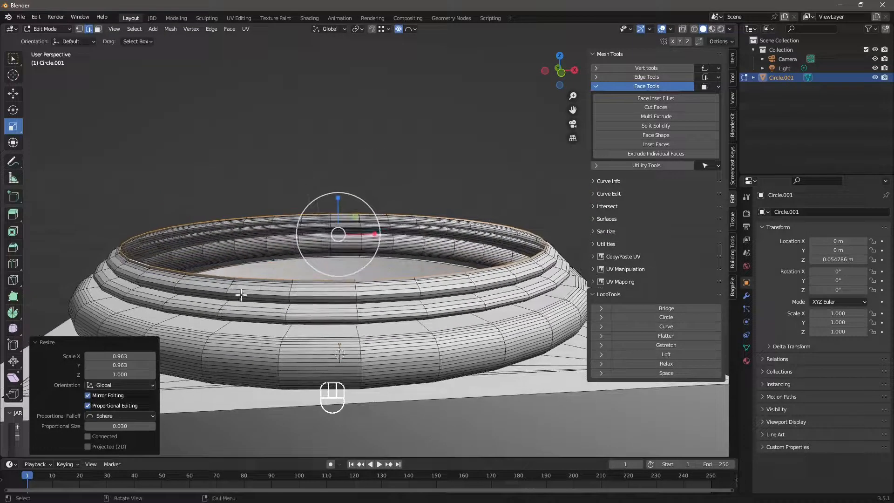
# Step: Move the inset top edge loop down 0.011508 m along Z
pyautogui.click(13, 93)
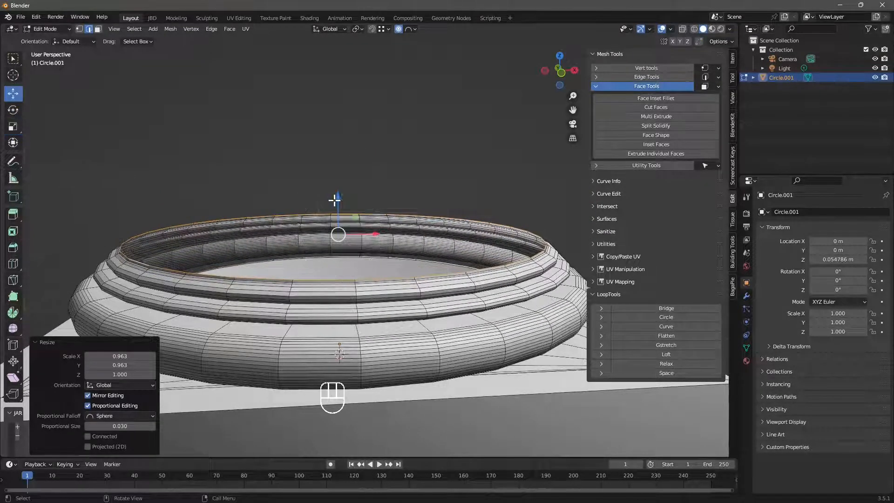
pyautogui.moveTo(338, 198); pyautogui.dragTo(340, 202)
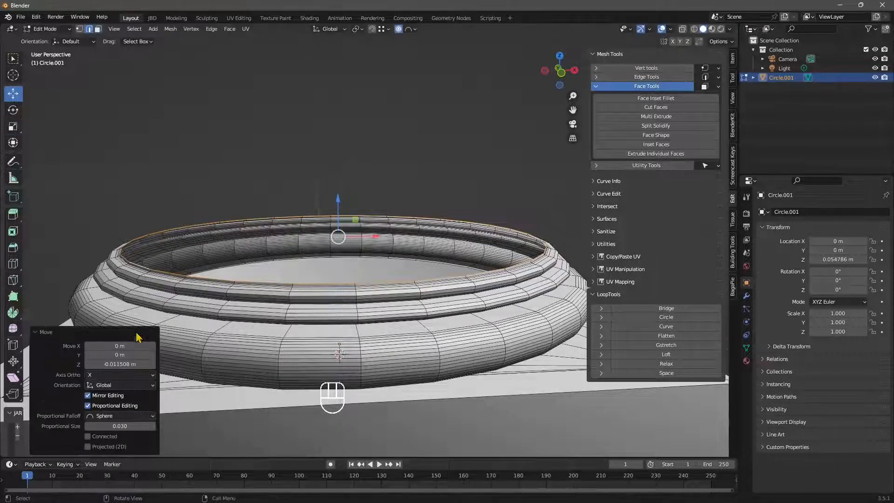
pyautogui.scroll(-1, 333, 306)
pyautogui.scroll(-3, 338, 164)
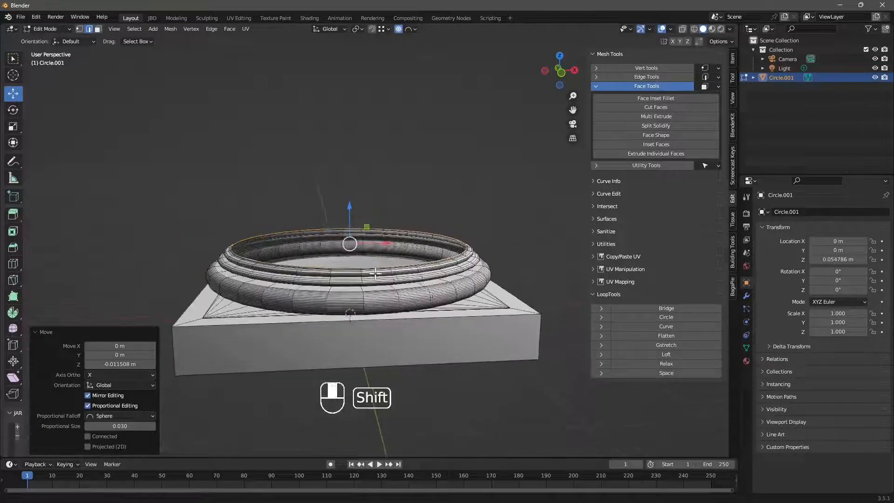
# Step: Extrude the top edge loop upward, then lower the new edge to leave a short collar just above the mouldings
pyautogui.moveTo(349, 255); pyautogui.dragTo(362, 301, button='middle')
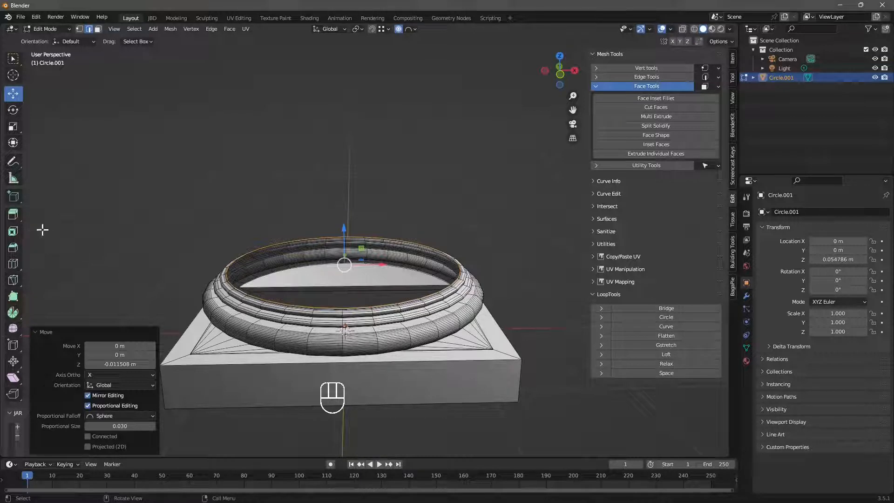
pyautogui.click(13, 214)
pyautogui.moveTo(343, 230); pyautogui.dragTo(423, 435)
pyautogui.scroll(-2, 358, 262)
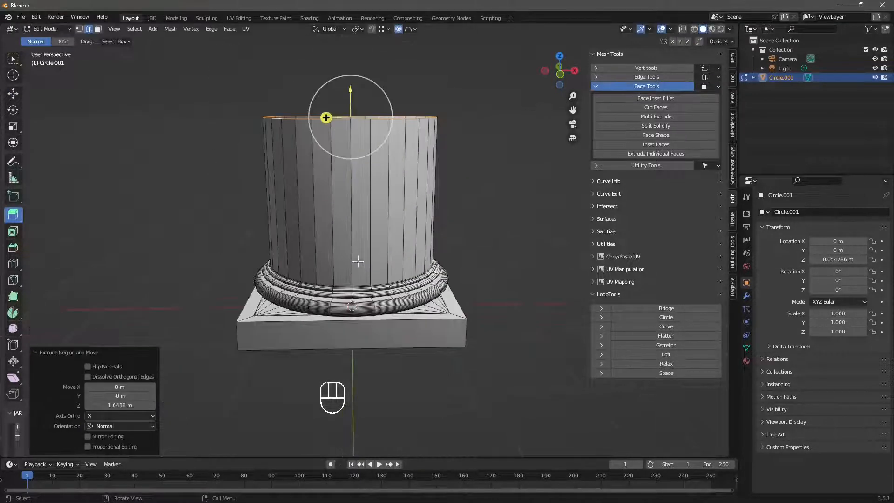
pyautogui.moveTo(367, 306); pyautogui.dragTo(377, 356, button='middle')
pyautogui.moveTo(376, 356); pyautogui.dragTo(390, 306, button='middle')
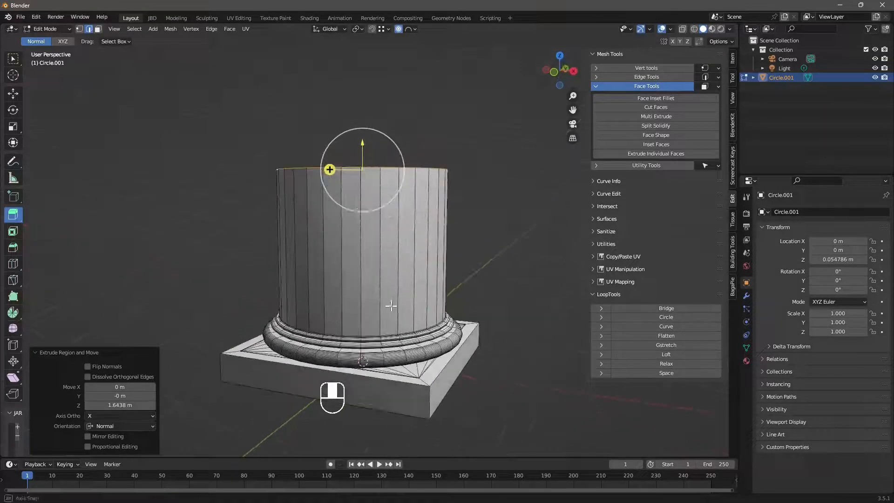
pyautogui.moveTo(362, 145); pyautogui.dragTo(373, 273)
# Step: Extrude the collar's top edge loop 2.0951 m up along Z as the shaft, then raise its top edge further
pyautogui.moveTo(346, 313); pyautogui.dragTo(442, 134)
pyautogui.moveTo(399, 254); pyautogui.dragTo(342, 241, button='middle')
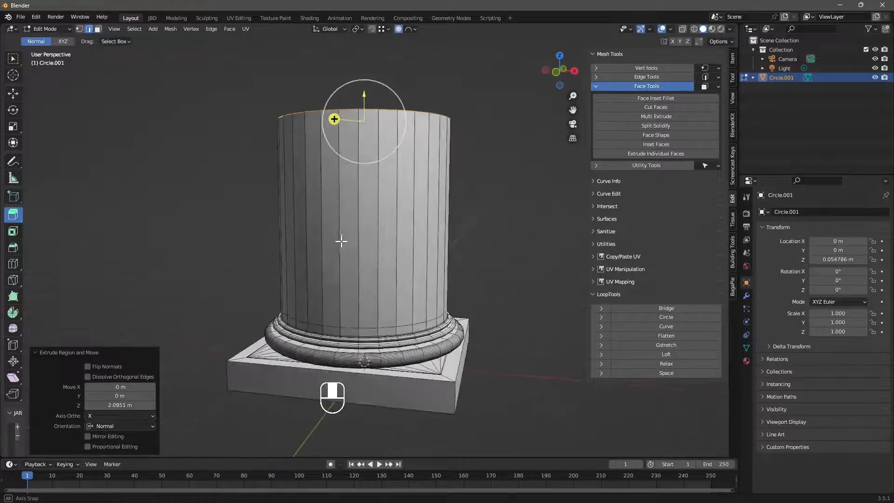
pyautogui.scroll(-3, 341, 241)
pyautogui.click(13, 93)
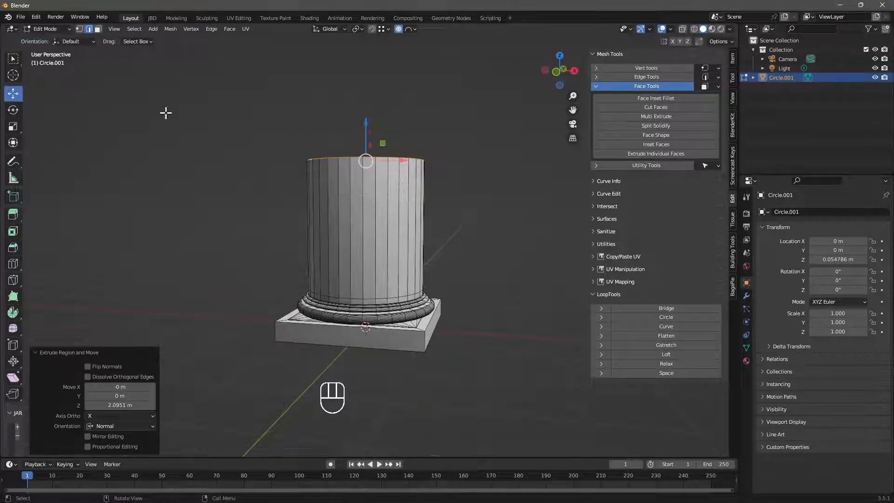
pyautogui.moveTo(365, 123); pyautogui.dragTo(366, 76)
# Step: In face select mode, select all the tall faces around the shaft, leaving out the collar
pyautogui.keyDown('alt'); pyautogui.click(367, 176); pyautogui.keyUp('alt')
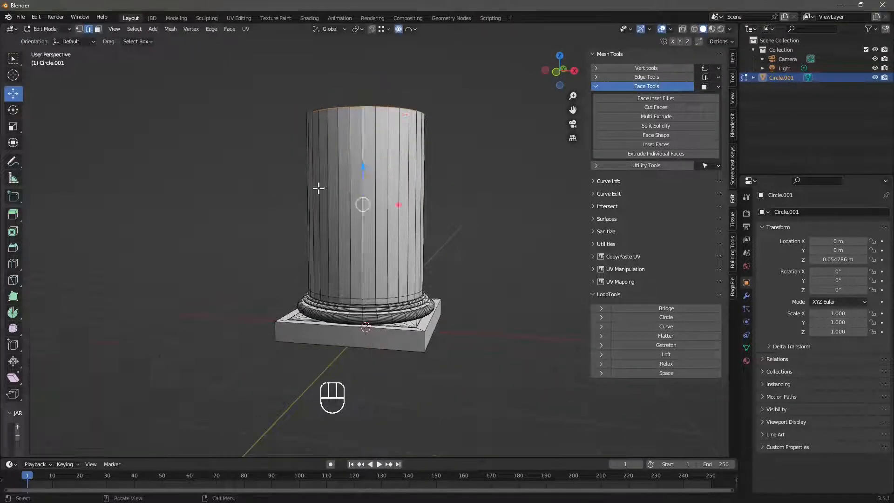
pyautogui.click(69, 29)
pyautogui.click(98, 29)
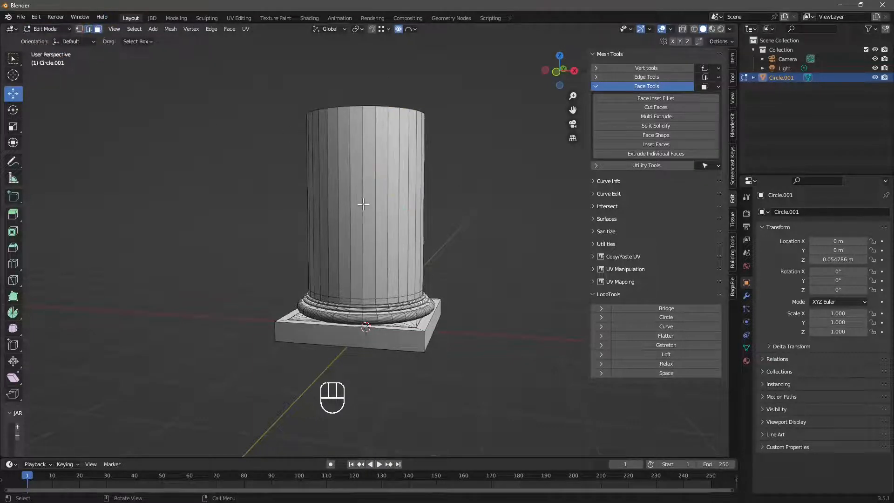
pyautogui.keyDown('alt'); pyautogui.click(363, 204); pyautogui.keyUp('alt')
pyautogui.moveTo(469, 80); pyautogui.dragTo(200, 121)
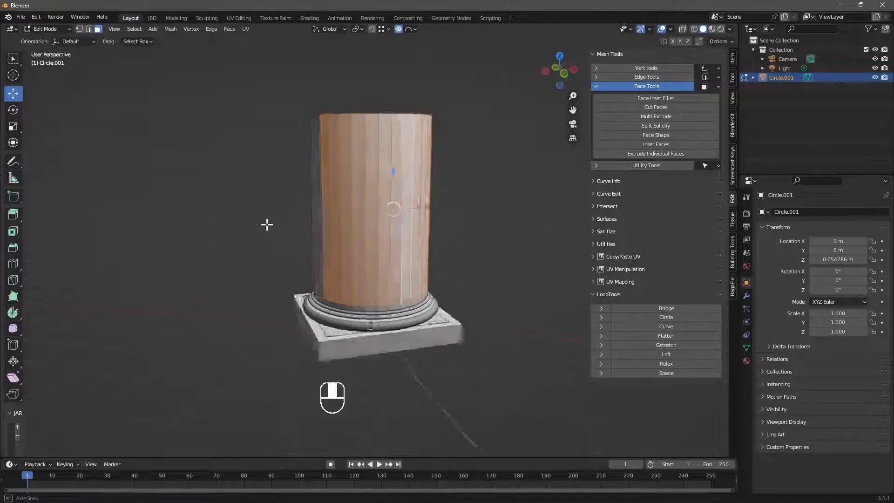
pyautogui.moveTo(265, 222); pyautogui.dragTo(353, 228, button='middle')
pyautogui.keyDown('shift'); pyautogui.moveTo(488, 89); pyautogui.dragTo(324, 113); pyautogui.keyUp('shift')
pyautogui.moveTo(301, 180); pyautogui.dragTo(325, 266, button='middle')
pyautogui.scroll(3, 411, 249)
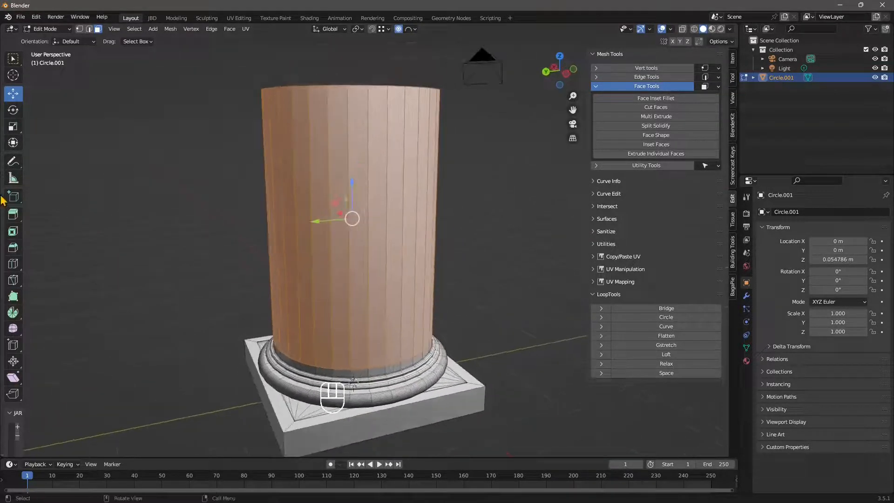
# Step: Inset the selected shaft faces individually with a thickness of 0.027 m
pyautogui.click(13, 231)
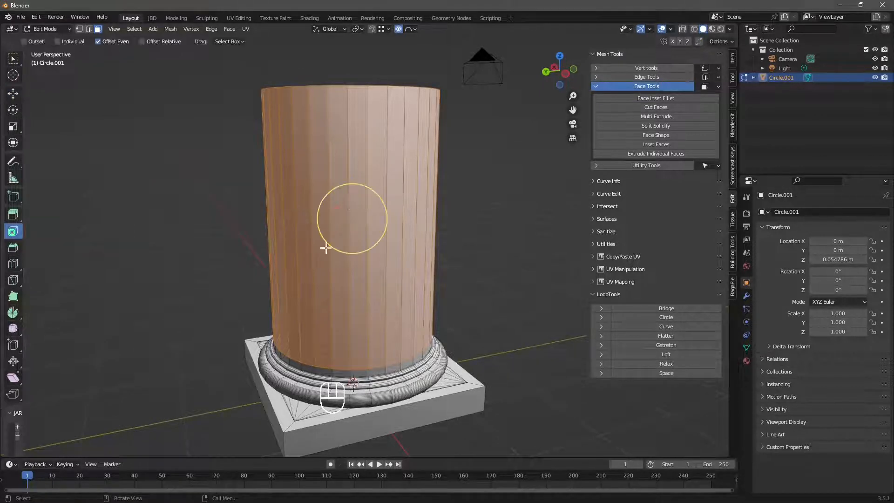
pyautogui.moveTo(349, 227); pyautogui.dragTo(354, 194)
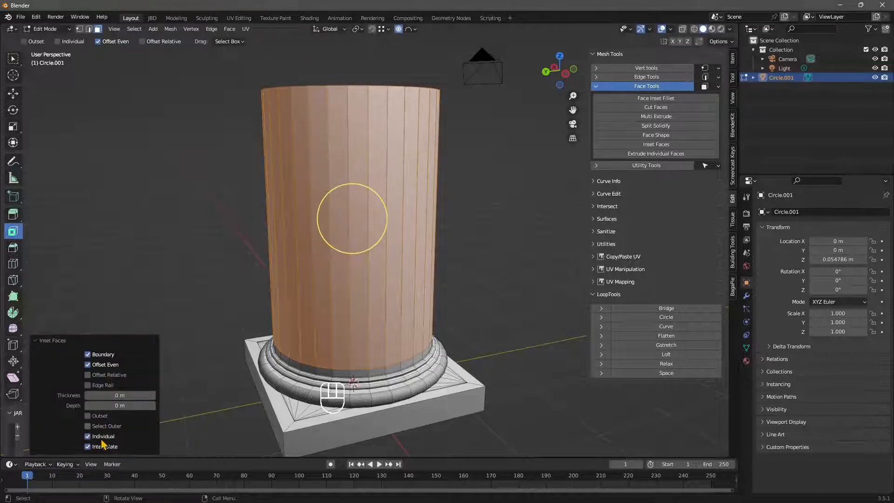
pyautogui.moveTo(120, 395)
pyautogui.mouseDown()
pyautogui.moveTo(145, 395)
pyautogui.moveTo(133, 395)
pyautogui.mouseUp()
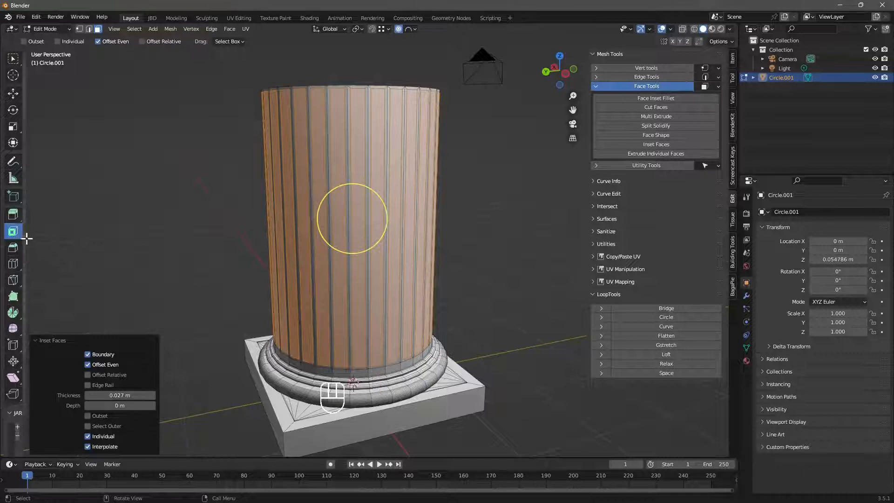
# Step: Extrude the inset faces along their normals with an offset of -0.076 m to form the recessed flutes
pyautogui.click(13, 214)
pyautogui.click(13, 215)
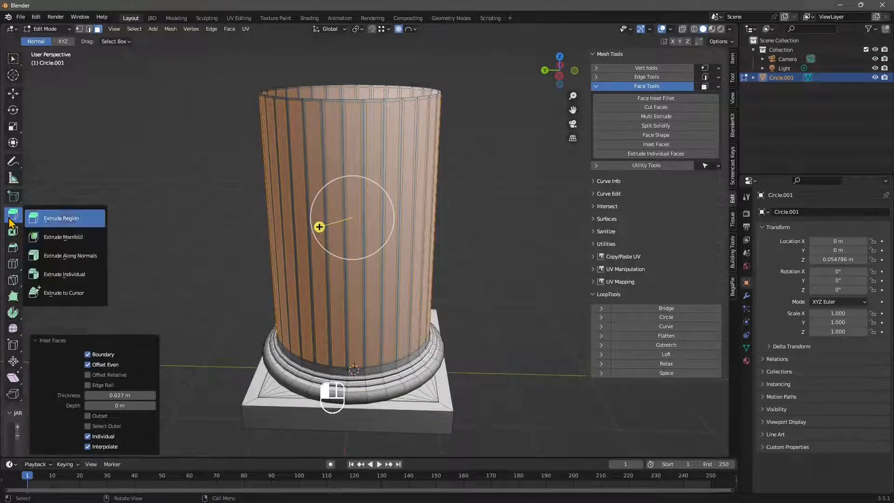
pyautogui.click(70, 256)
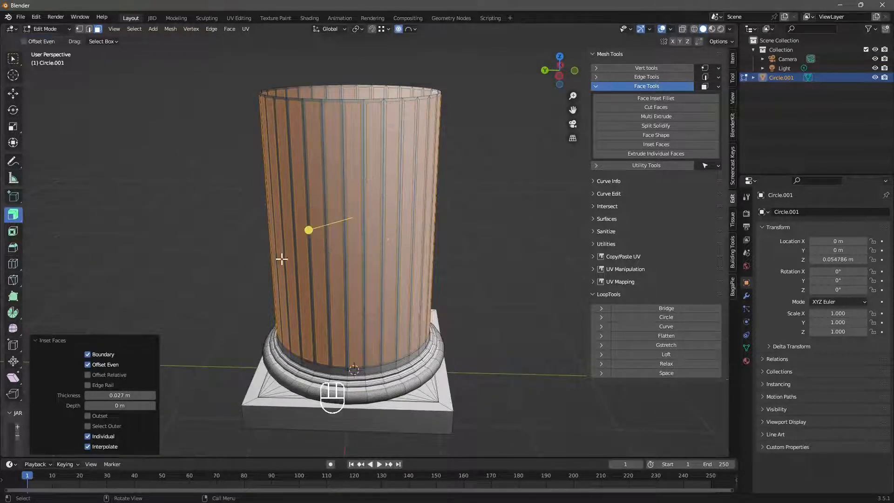
pyautogui.moveTo(282, 232); pyautogui.dragTo(348, 220, button='middle')
pyautogui.moveTo(321, 224); pyautogui.dragTo(250, 279)
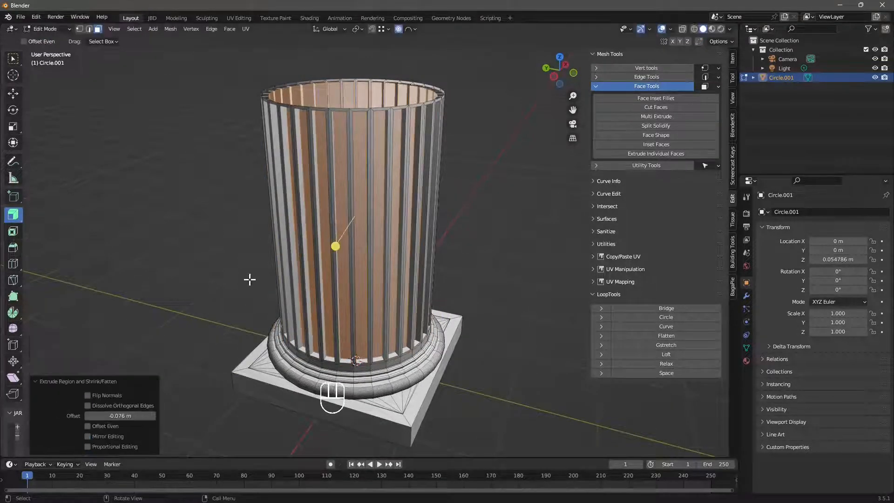
pyautogui.moveTo(250, 280); pyautogui.dragTo(271, 267, button='middle')
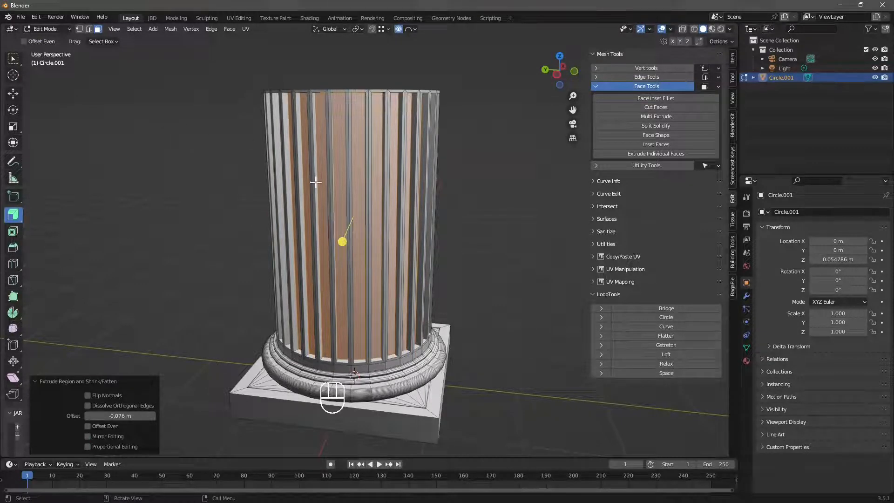
# Step: Grow the selection three times to cover the fluted shaft and collar, separate it into its own object, and return to Object Mode
pyautogui.press('ctrl+KP_Add')
pyautogui.press('ctrl+KP_Add')
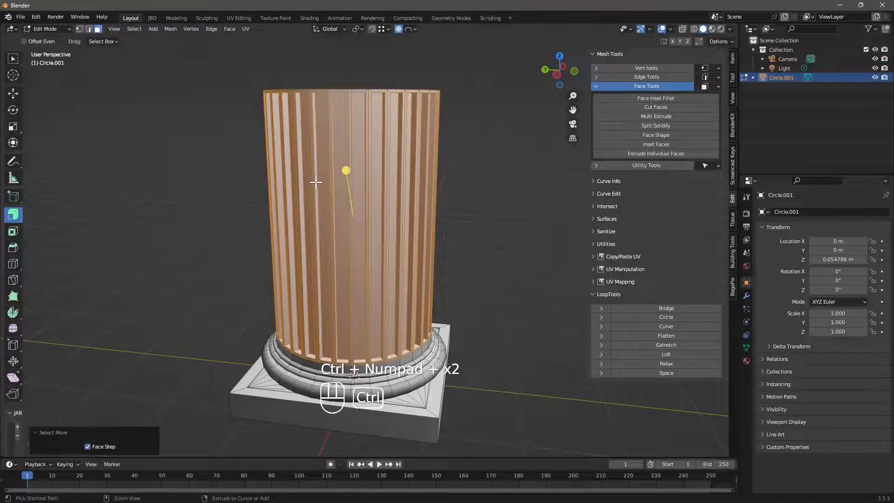
pyautogui.press('ctrl+KP_Add')
pyautogui.moveTo(313, 181); pyautogui.dragTo(326, 359, button='middle')
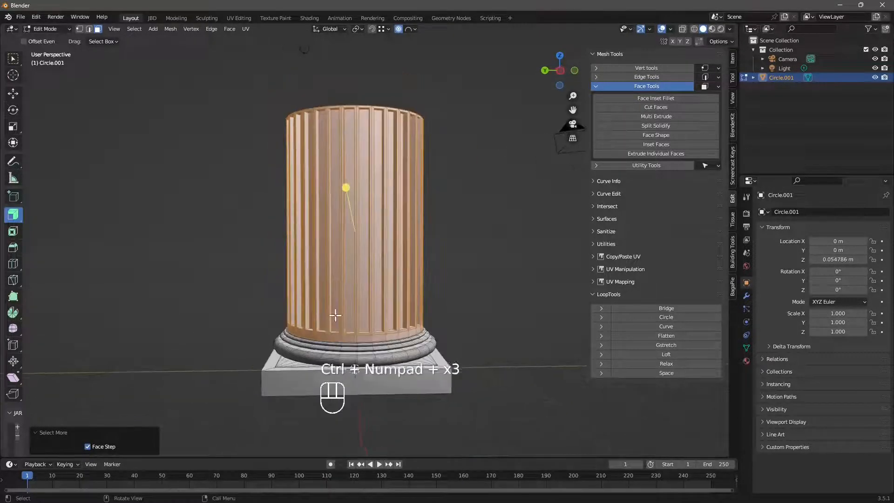
pyautogui.rightClick(341, 343)
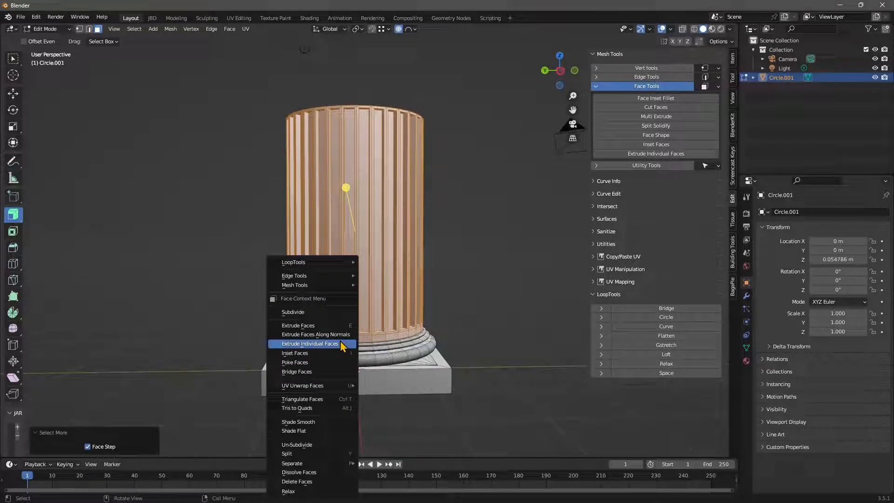
pyautogui.moveTo(339, 463)
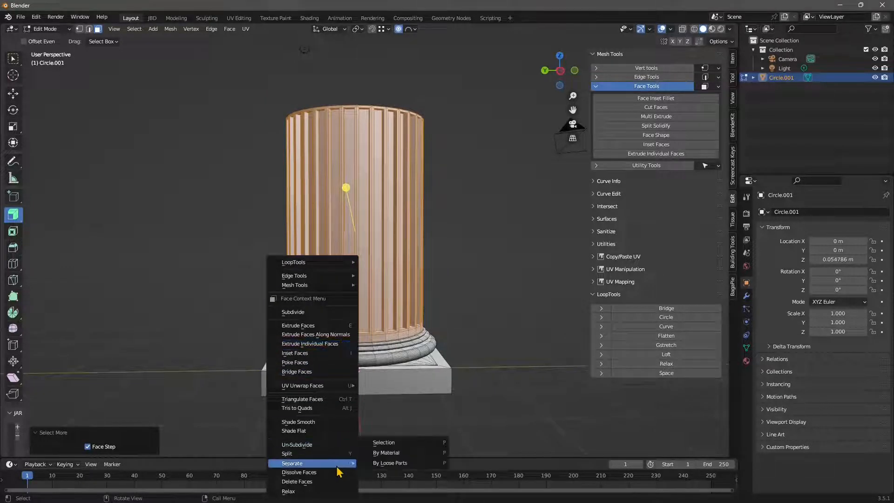
pyautogui.click(409, 443)
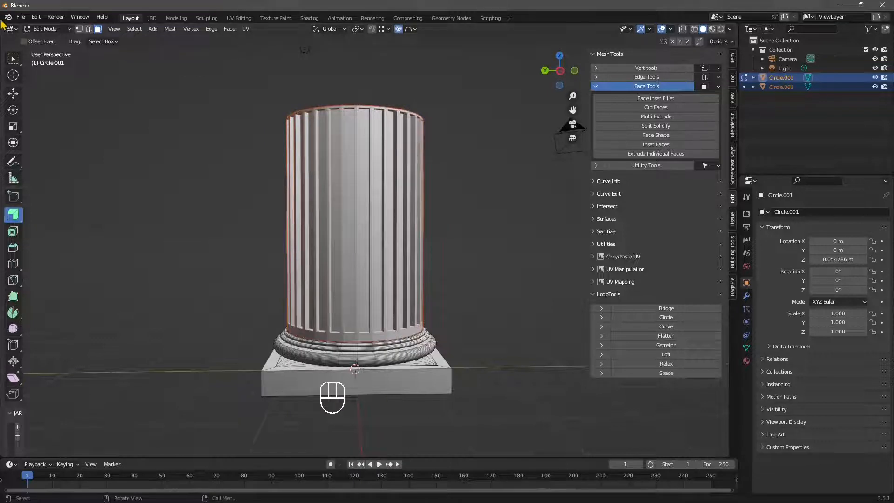
pyautogui.click(50, 30)
pyautogui.click(51, 40)
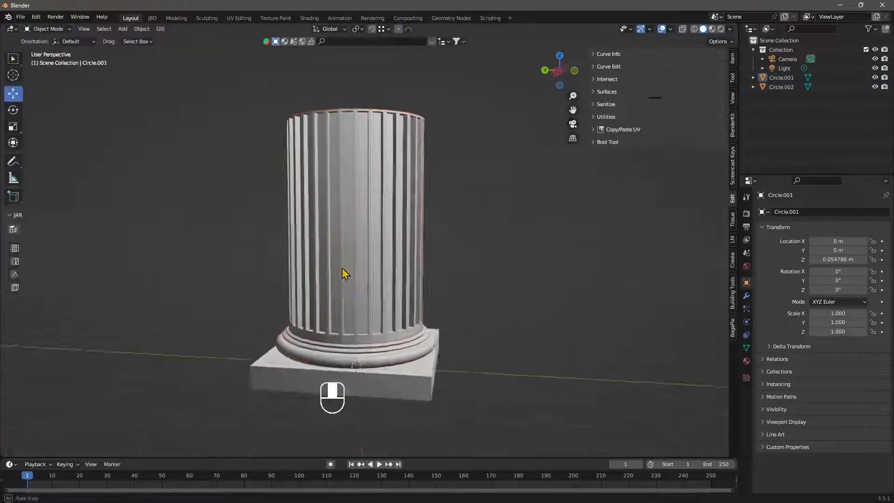
# Step: Select the separated fluted shaft object and add a Subdivision Surface modifier to it
pyautogui.click(405, 334)
pyautogui.moveTo(242, 354); pyautogui.dragTo(451, 152, button='middle')
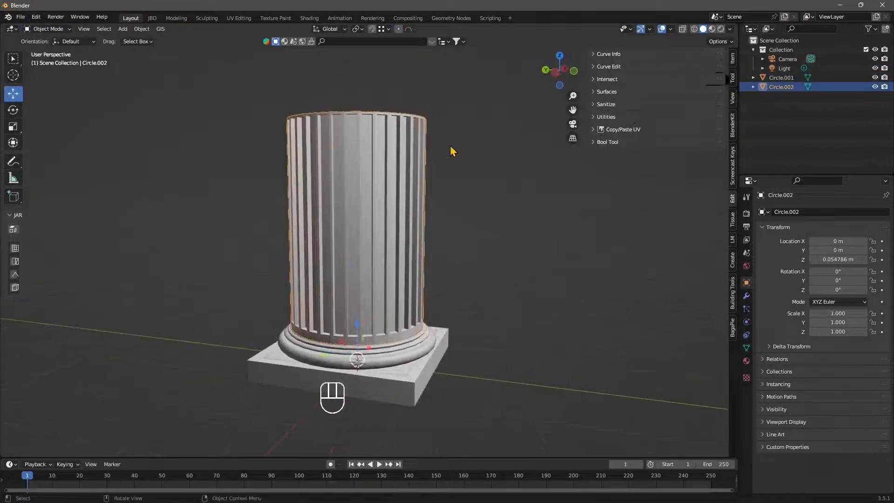
pyautogui.scroll(2, 386, 235)
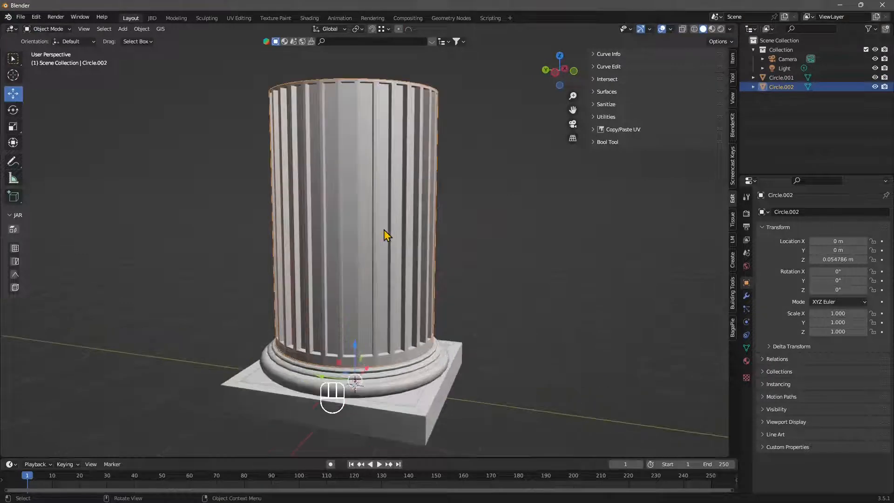
pyautogui.click(411, 395)
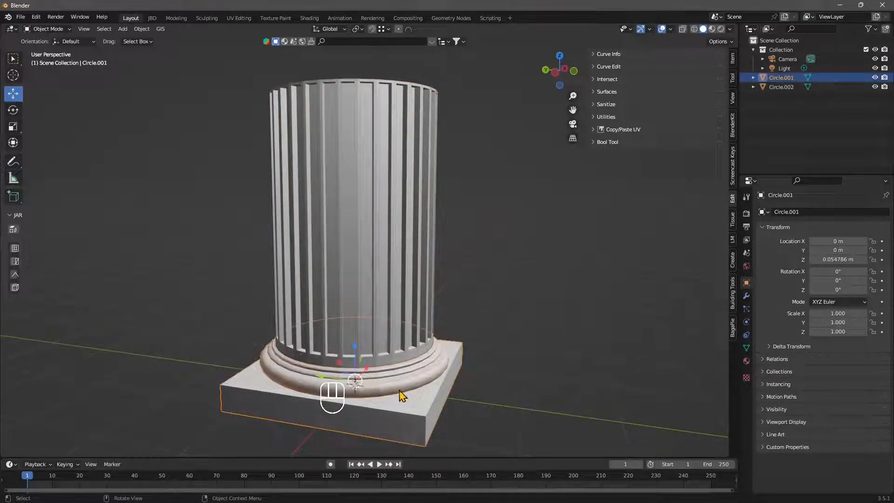
pyautogui.click(393, 261)
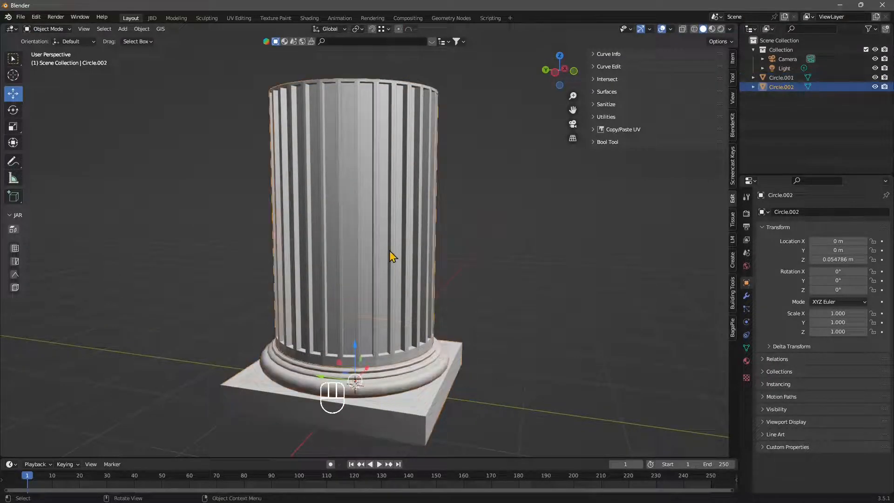
pyautogui.click(746, 296)
pyautogui.click(764, 212)
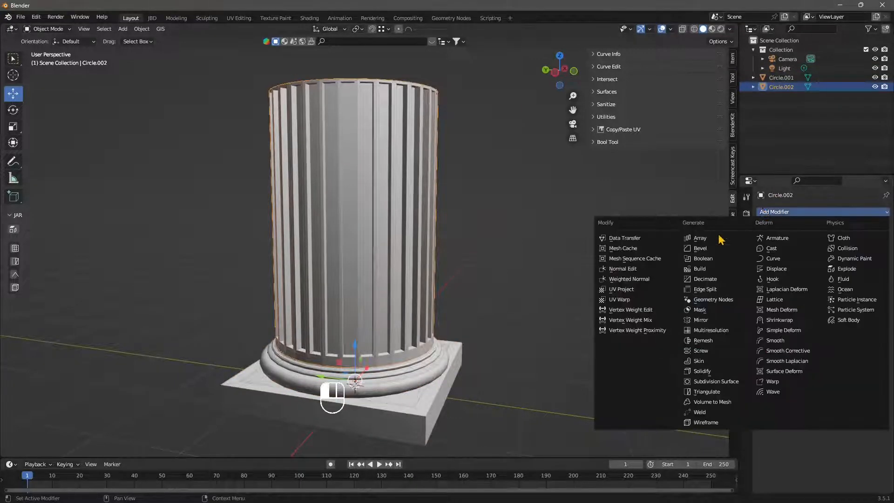
pyautogui.click(723, 385)
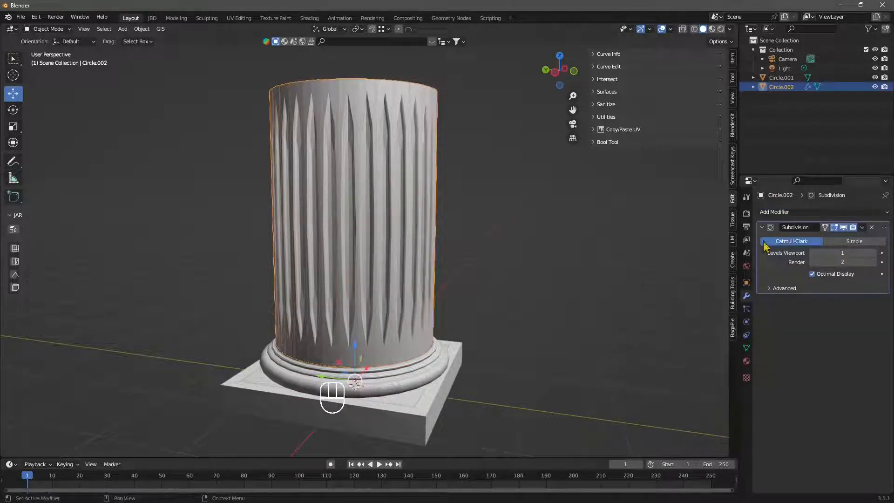
# Step: Set the shaft's Subdivision modifier to 3 viewport levels
pyautogui.click(874, 253)
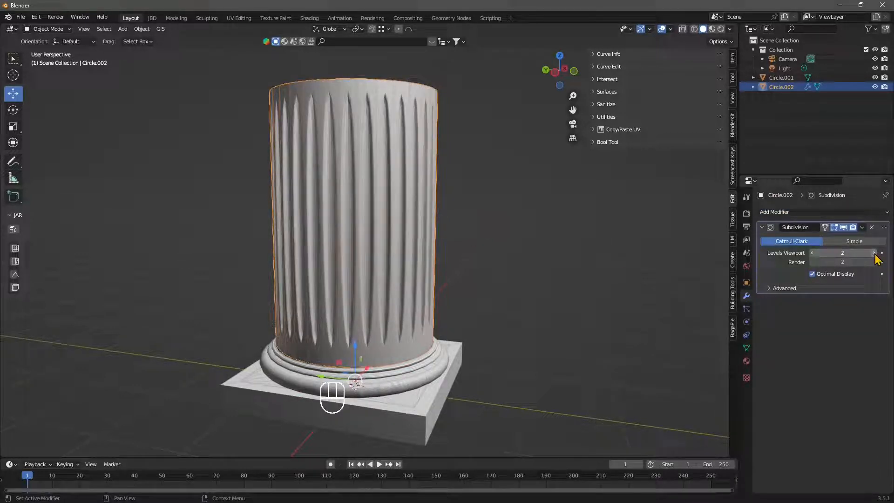
pyautogui.click(874, 253)
pyautogui.click(874, 253)
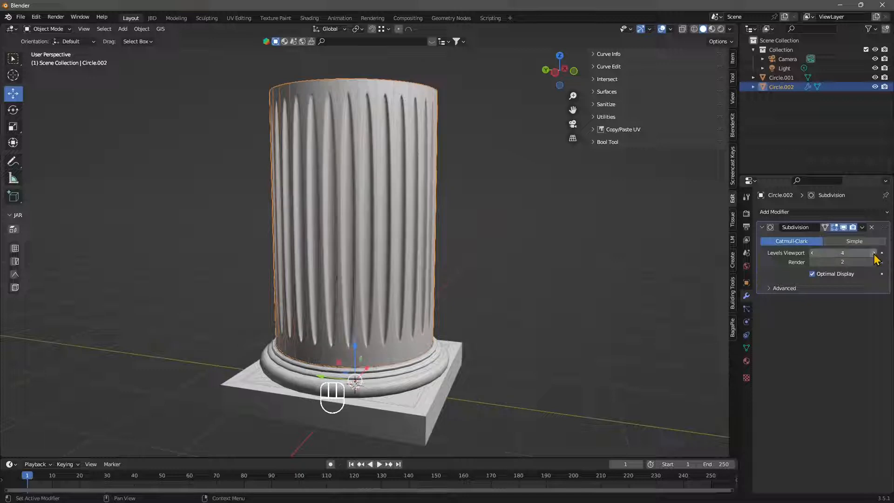
pyautogui.click(811, 253)
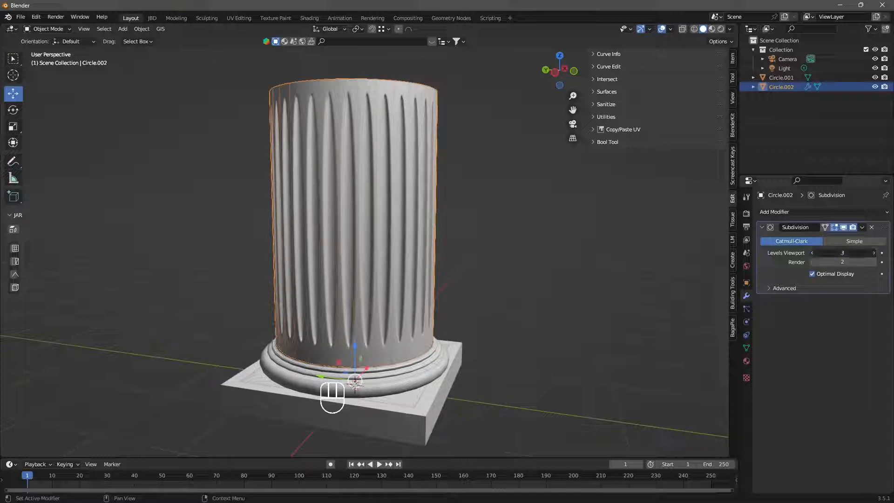
pyautogui.click(874, 254)
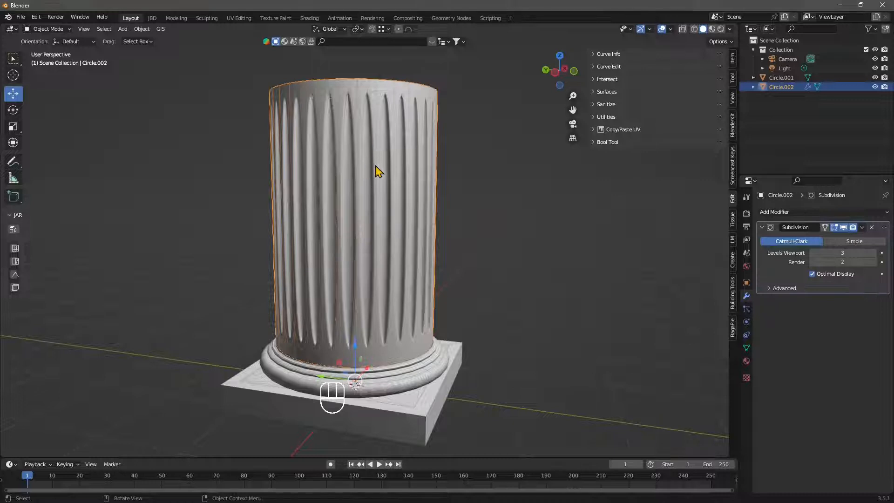
# Step: In Edit Mode, add one horizontal loop cut around the shaft and slide it near the lower flute ends with a factor of -0.818
pyautogui.scroll(-2, 375, 292)
pyautogui.moveTo(375, 291); pyautogui.dragTo(344, 264, button='middle')
pyautogui.scroll(2, 343, 264)
pyautogui.keyDown('shift'); pyautogui.moveTo(385, 334); pyautogui.dragTo(397, 291, button='middle'); pyautogui.keyUp('shift')
pyautogui.moveTo(397, 291); pyautogui.dragTo(385, 335, button='middle')
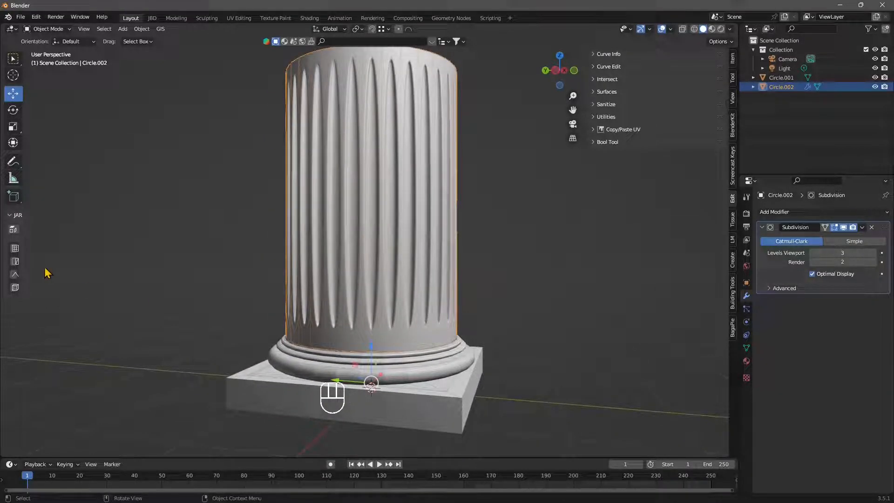
pyautogui.click(42, 29)
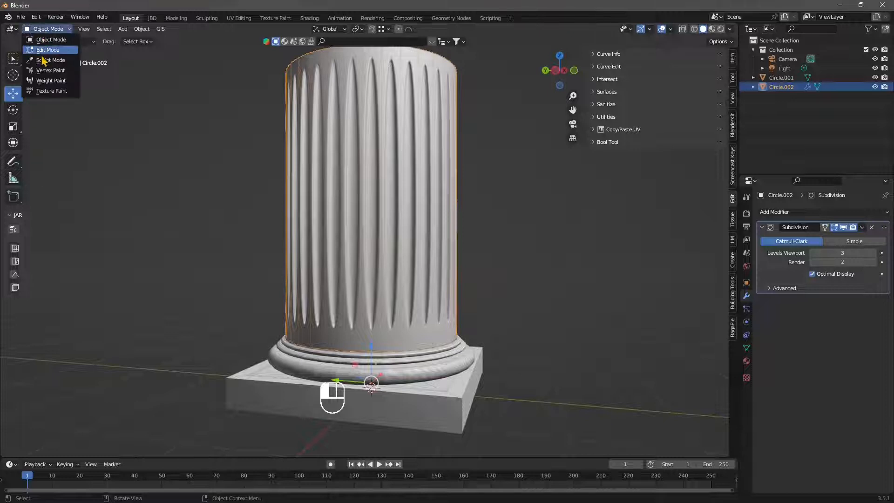
pyautogui.click(46, 49)
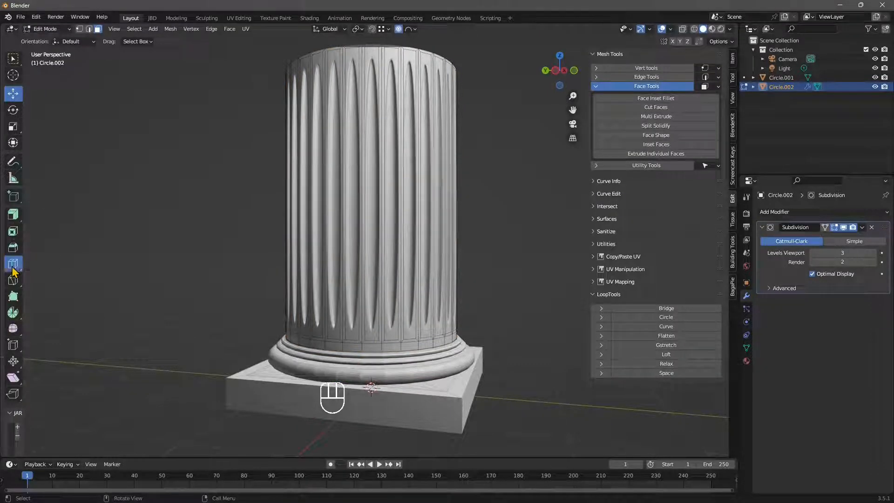
pyautogui.click(13, 265)
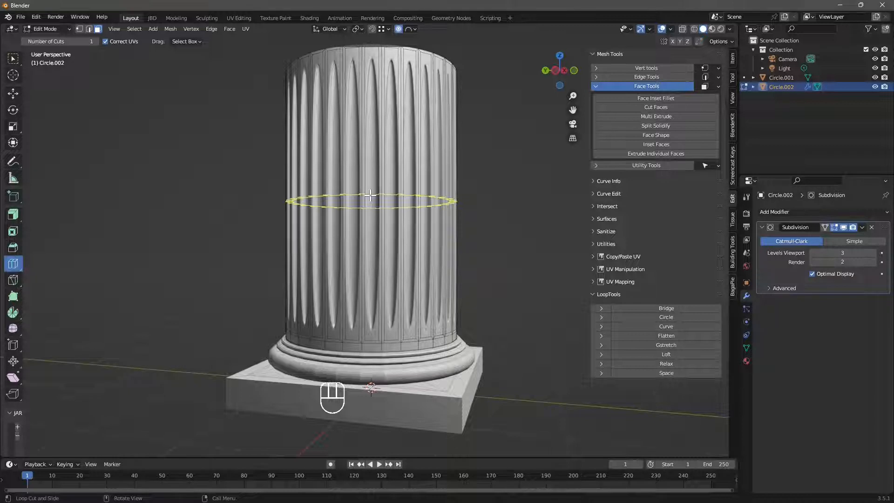
pyautogui.click(370, 195)
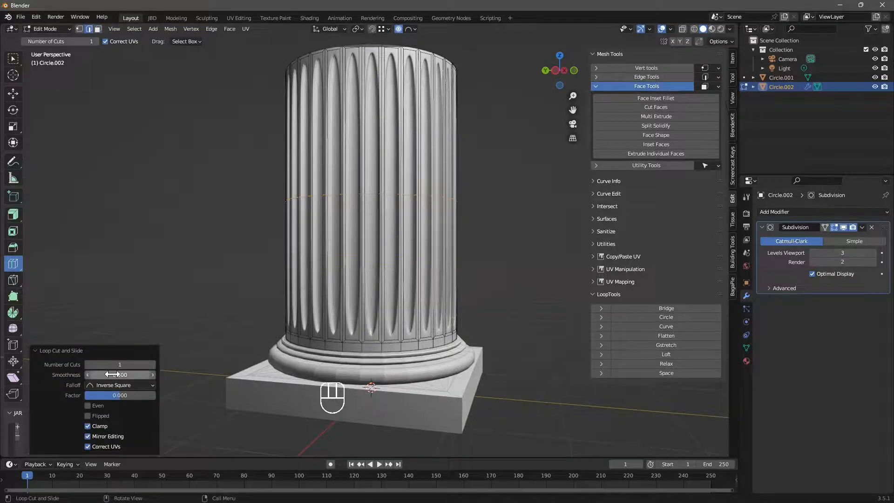
pyautogui.moveTo(114, 395)
pyautogui.mouseDown()
pyautogui.moveTo(88, 395)
pyautogui.moveTo(156, 395)
pyautogui.moveTo(87, 395)
pyautogui.moveTo(119, 395)
pyautogui.mouseUp()
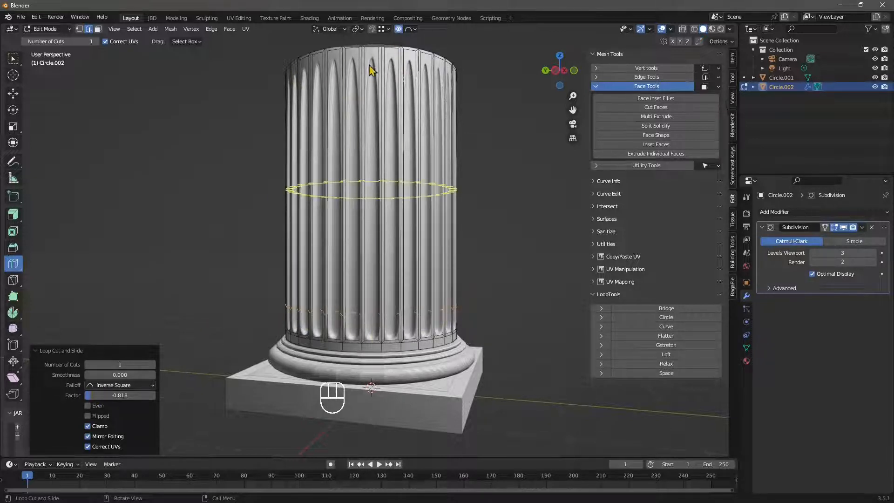
# Step: Return to Object Mode and deselect the shaft
pyautogui.scroll(-1, 383, 250)
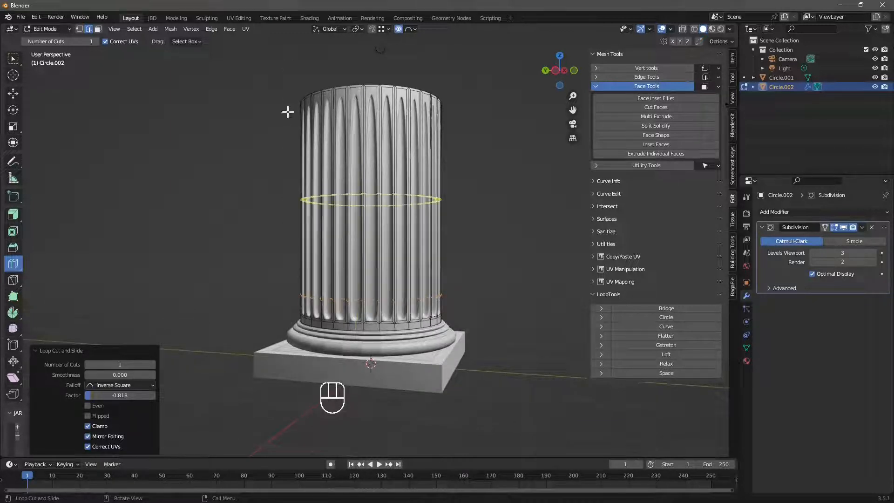
pyautogui.click(55, 29)
pyautogui.click(55, 39)
pyautogui.click(191, 168)
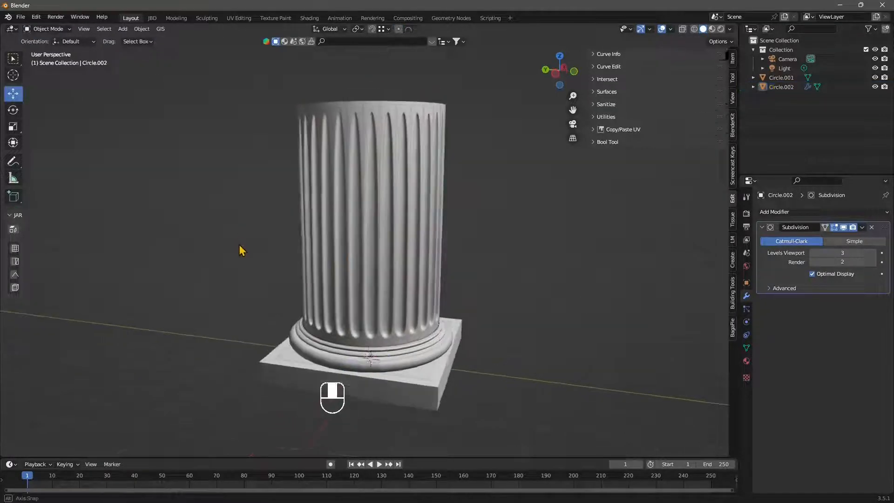
# Step: Examine the junction between the fluted shaft and the base mouldings, selecting each object in turn
pyautogui.scroll(1, 333, 295)
pyautogui.click(399, 372)
pyautogui.scroll(1, 373, 405)
pyautogui.scroll(1, 371, 396)
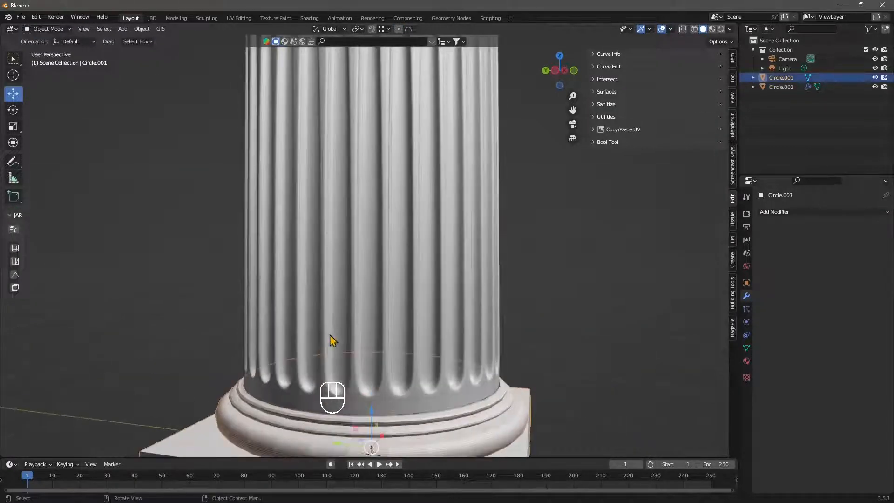
pyautogui.click(330, 334)
pyautogui.moveTo(342, 362); pyautogui.dragTo(345, 333, button='middle')
pyautogui.scroll(-1, 344, 333)
pyautogui.click(331, 371)
pyautogui.click(346, 284)
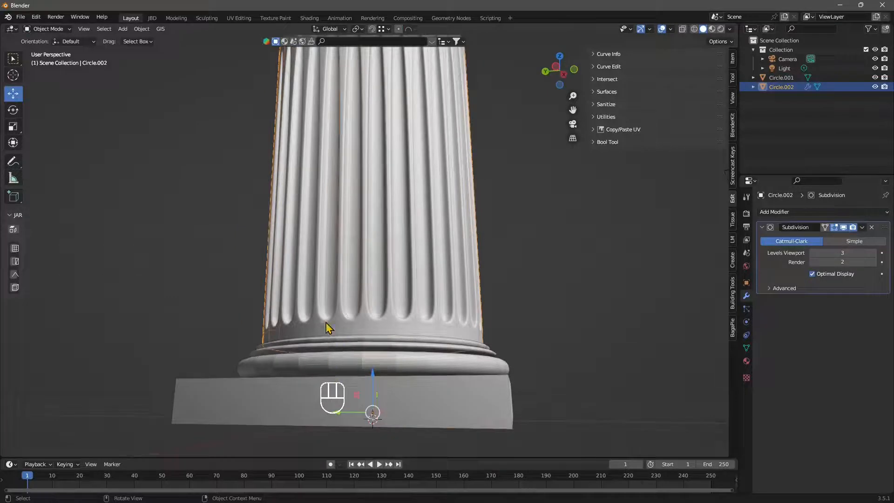
pyautogui.click(305, 389)
pyautogui.moveTo(306, 389); pyautogui.dragTo(334, 378, button='middle')
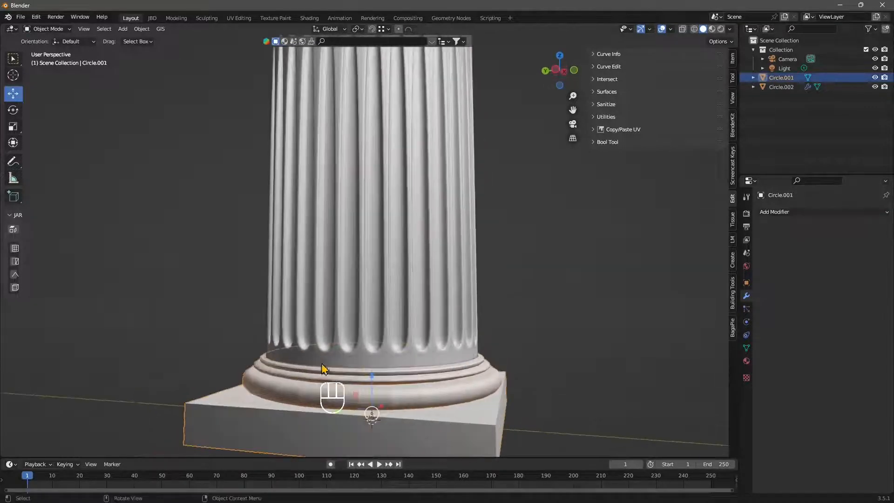
pyautogui.scroll(2, 342, 379)
# Step: Raise the fluted shaft object about 0.023 m along Z, away from the base mouldings
pyautogui.click(395, 408)
pyautogui.scroll(1, 395, 408)
pyautogui.scroll(-2, 392, 407)
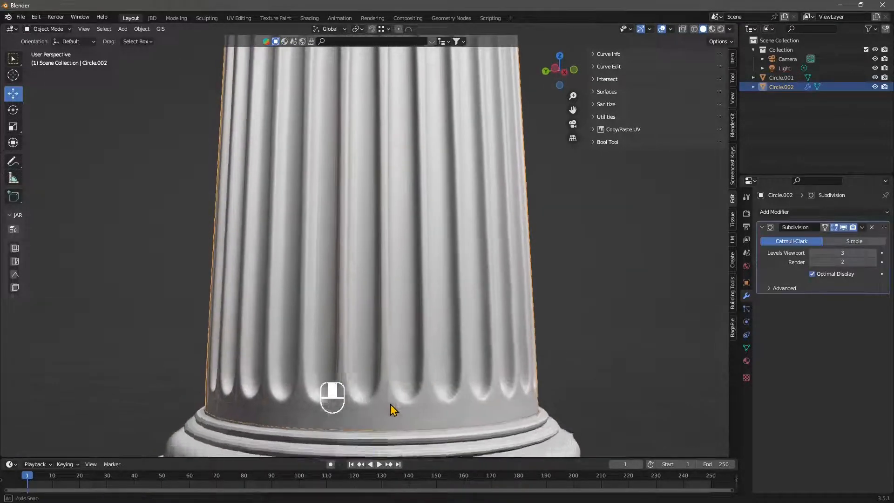
pyautogui.moveTo(390, 404); pyautogui.dragTo(390, 345, button='middle')
pyautogui.moveTo(372, 392); pyautogui.dragTo(372, 387)
pyautogui.moveTo(340, 287); pyautogui.dragTo(320, 319, button='middle')
pyautogui.scroll(2, 319, 320)
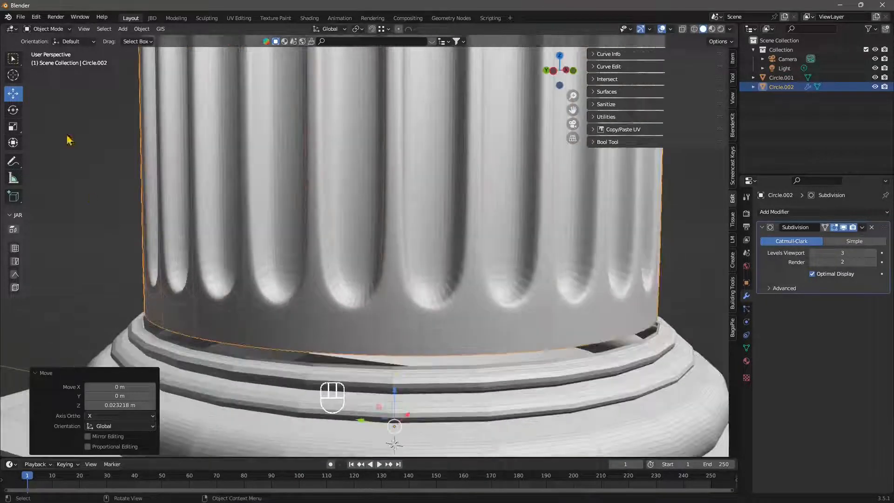
pyautogui.click(46, 29)
pyautogui.click(46, 39)
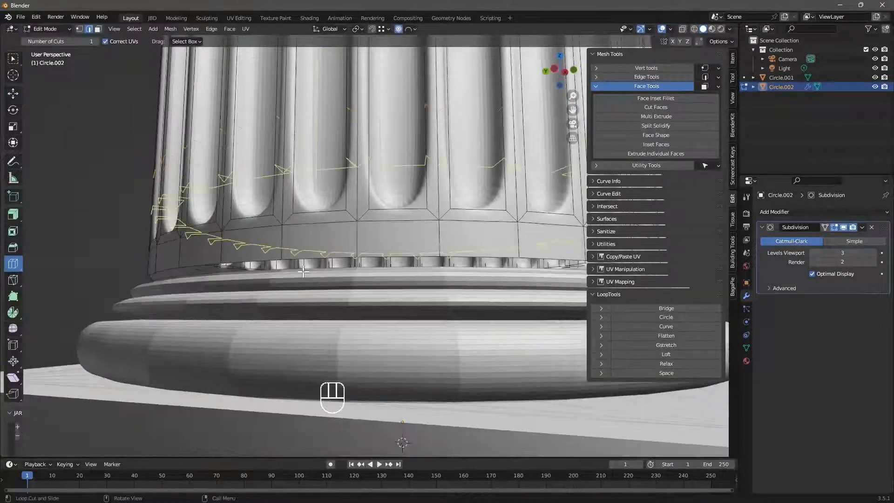
pyautogui.scroll(-3, 352, 226)
pyautogui.click(47, 28)
pyautogui.click(45, 21)
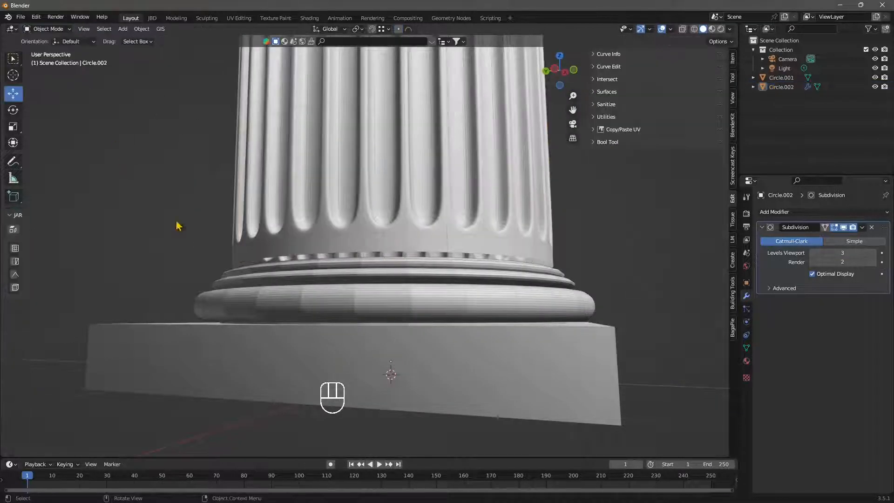
# Step: Select the fluted shaft and apply its Subdivision modifier
pyautogui.click(334, 249)
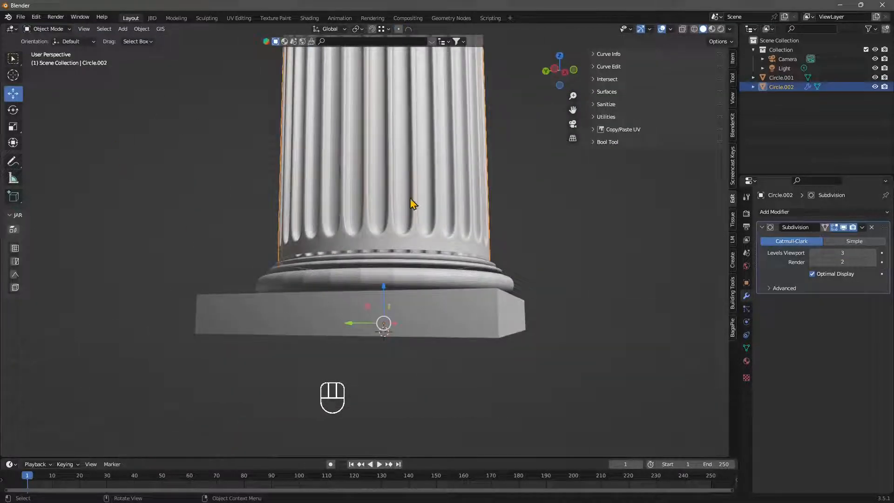
pyautogui.click(862, 227)
pyautogui.click(824, 238)
# Step: In Edit Mode, try to select a shaft bottom-rim edge together with a base moulding edge, and return to Object Mode
pyautogui.scroll(8, 339, 262)
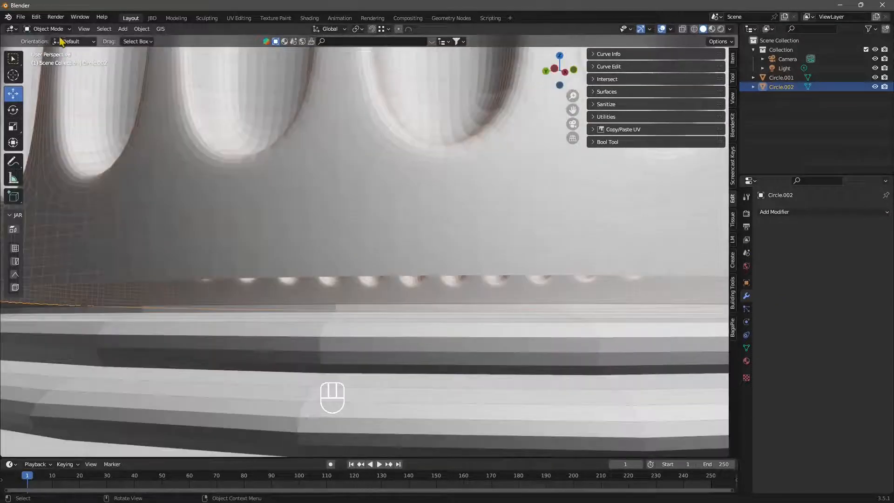
pyautogui.click(46, 29)
pyautogui.click(46, 40)
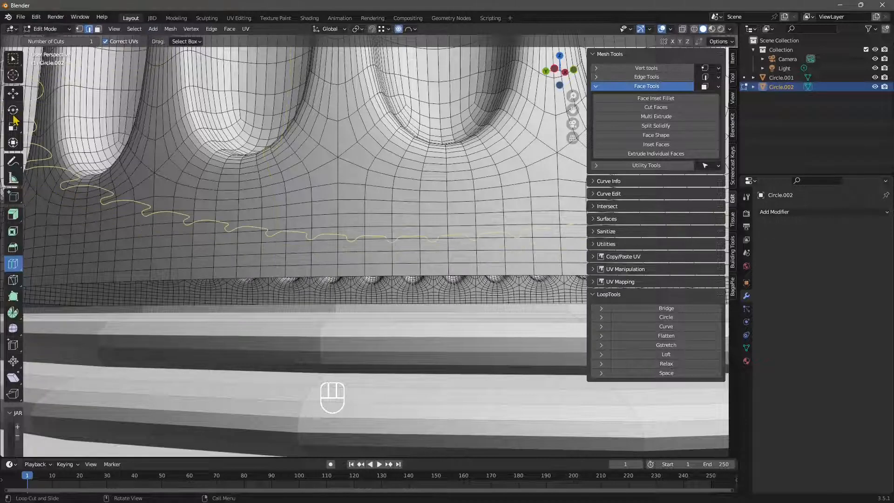
pyautogui.click(13, 94)
pyautogui.moveTo(301, 315); pyautogui.dragTo(302, 352, button='middle')
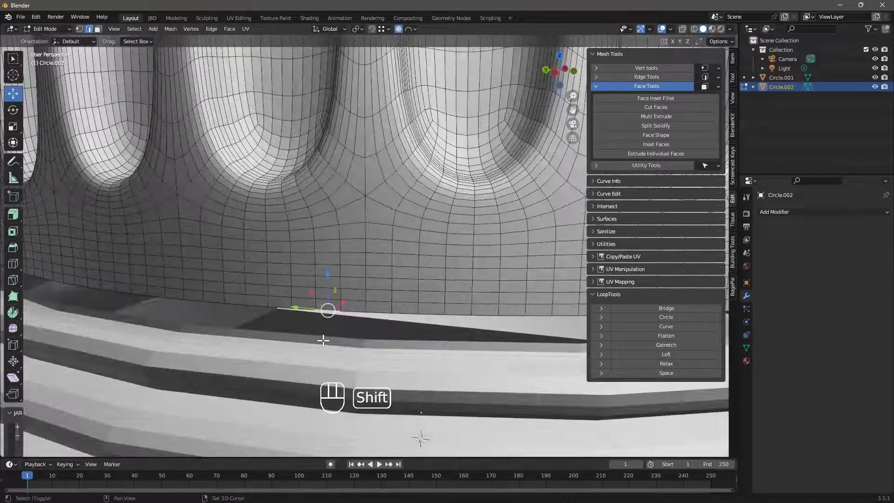
pyautogui.click(277, 308)
pyautogui.keyDown('shift'); pyautogui.click(273, 332); pyautogui.keyUp('shift')
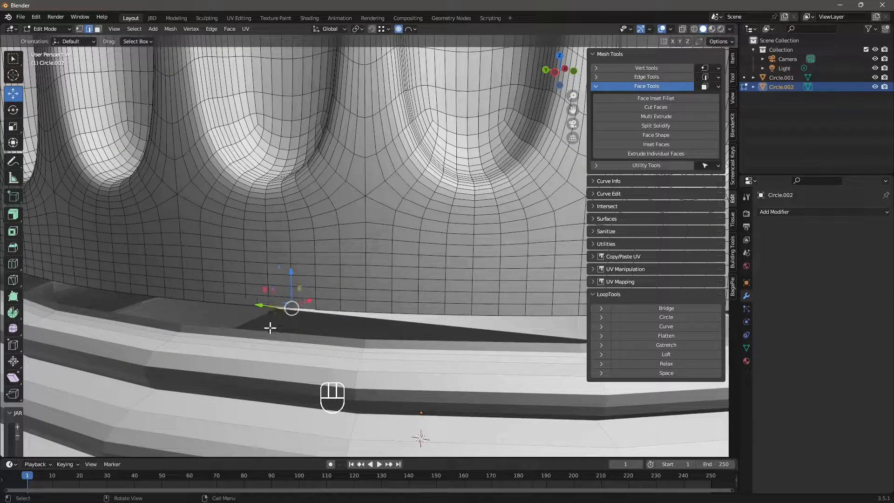
pyautogui.click(272, 258)
pyautogui.scroll(-4, 233, 227)
pyautogui.click(47, 28)
pyautogui.click(44, 35)
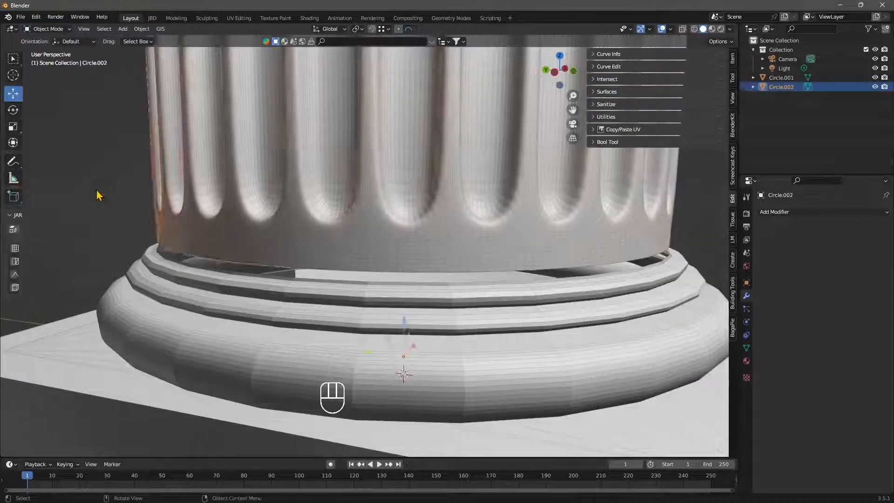
# Step: Join the fluted shaft and the moulded base into one object and open it in Edit Mode
pyautogui.click(278, 264)
pyautogui.keyDown('shift'); pyautogui.click(281, 261); pyautogui.keyUp('shift')
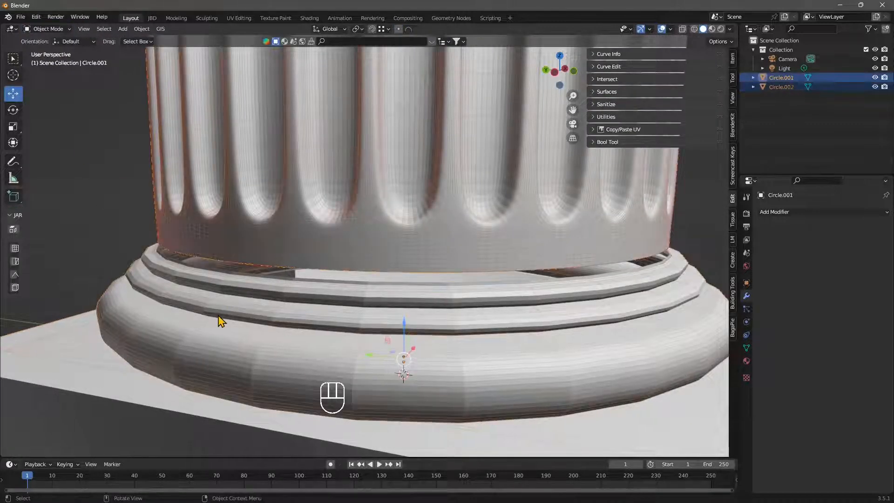
pyautogui.hotkey('ctrl', 'j')
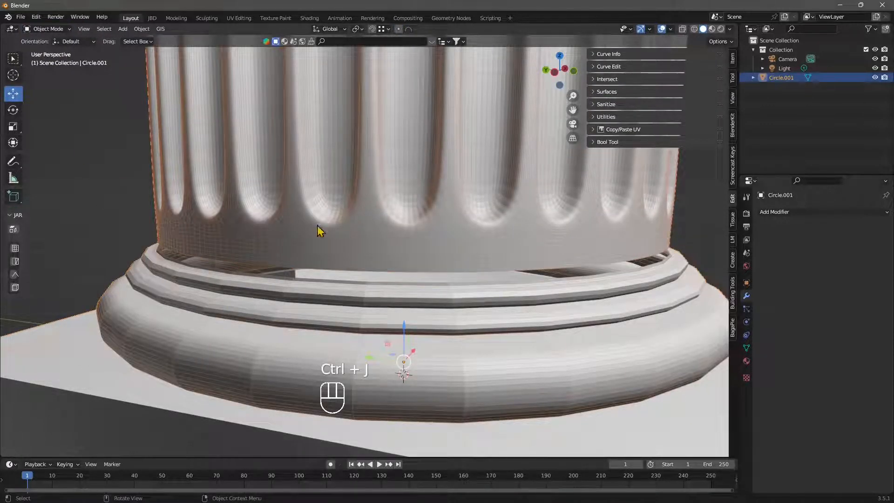
pyautogui.scroll(4, 317, 230)
pyautogui.click(43, 29)
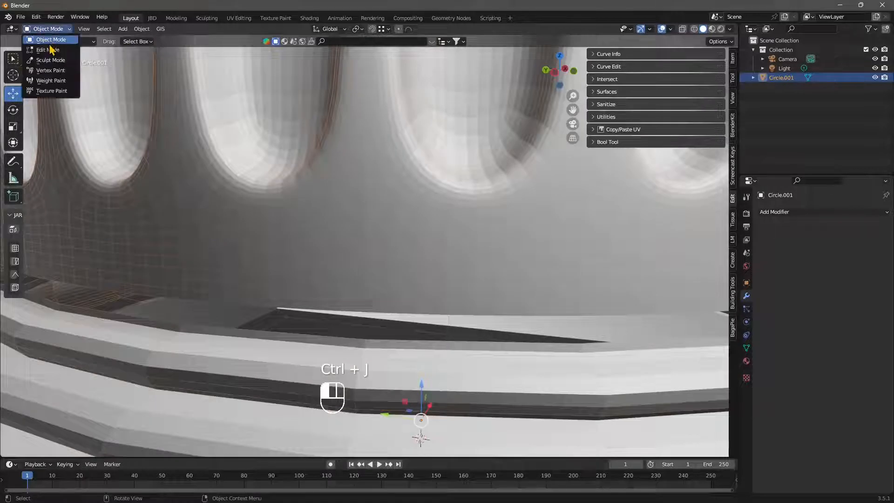
pyautogui.click(47, 49)
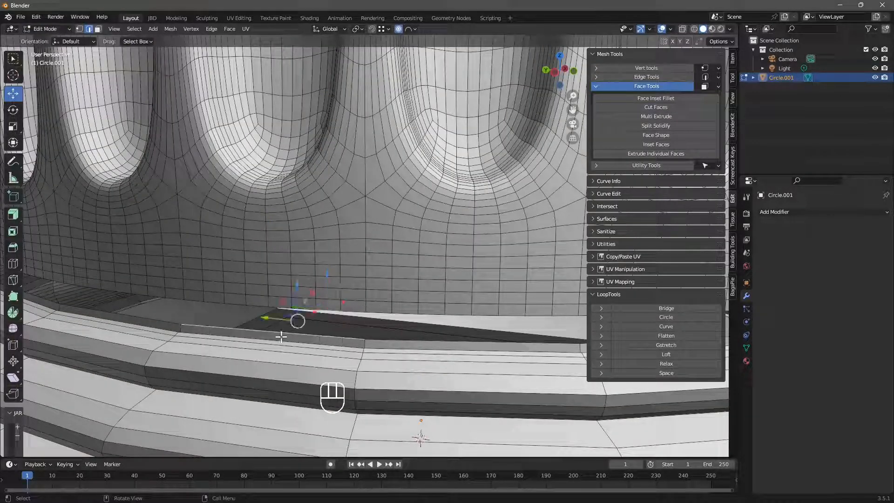
# Step: Select the edge loops of the shaft's bottom rim and the base's topmost moulding rim
pyautogui.scroll(-3, 277, 319)
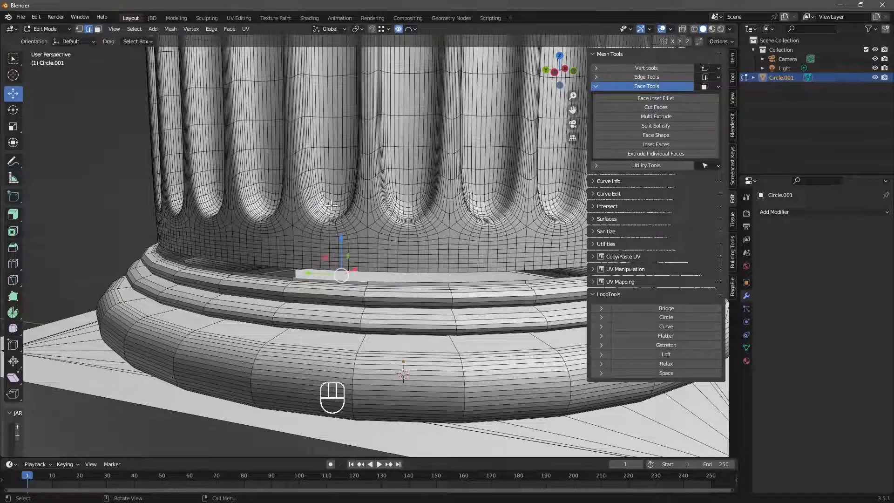
pyautogui.scroll(2, 338, 228)
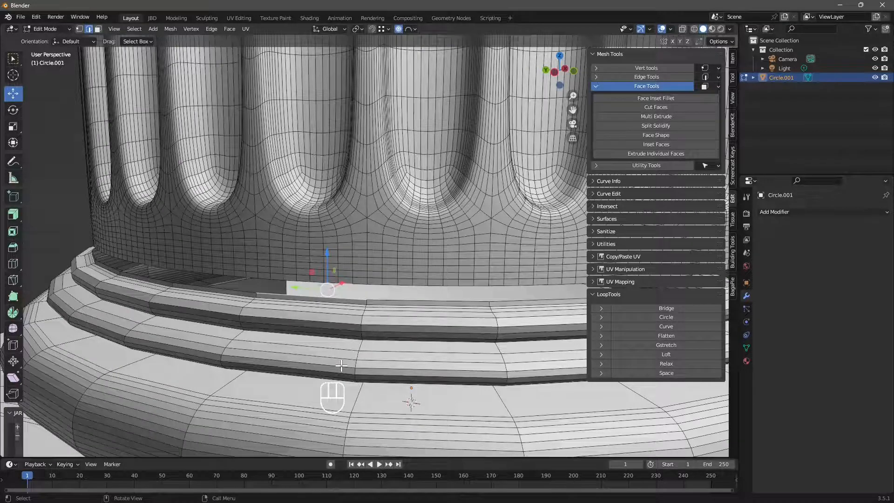
pyautogui.scroll(-4, 342, 365)
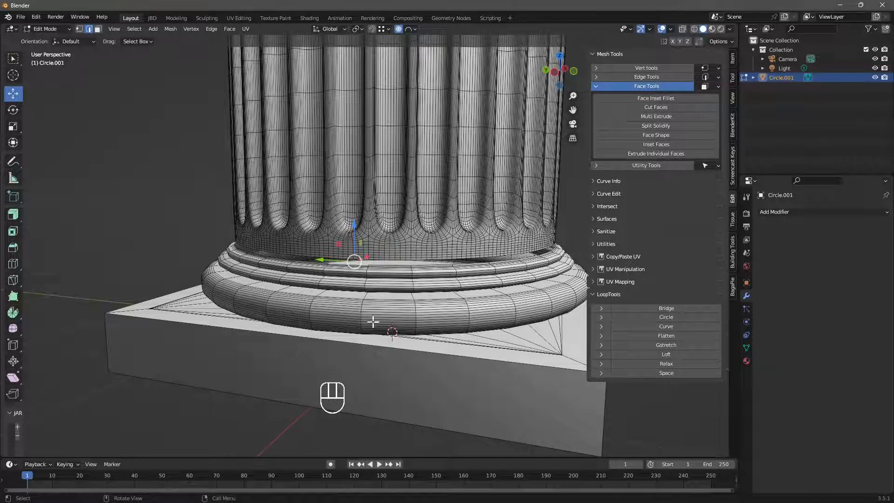
pyautogui.scroll(6, 337, 304)
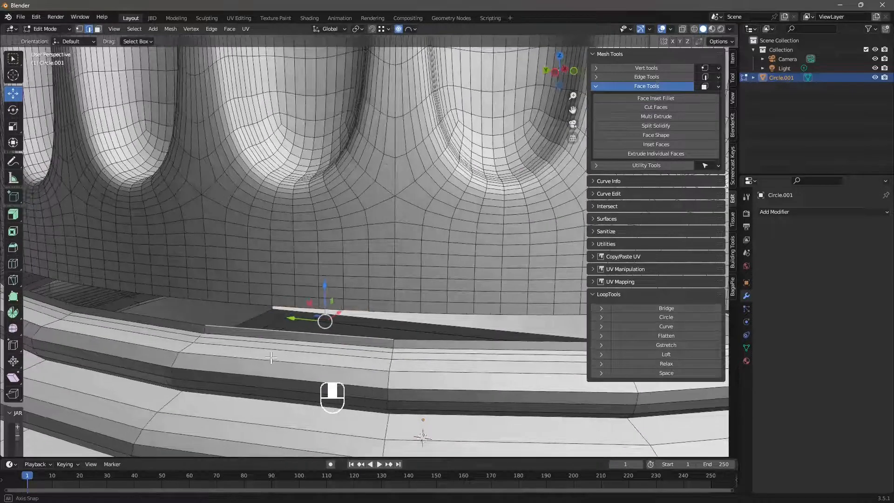
pyautogui.moveTo(271, 358); pyautogui.dragTo(338, 272, button='middle')
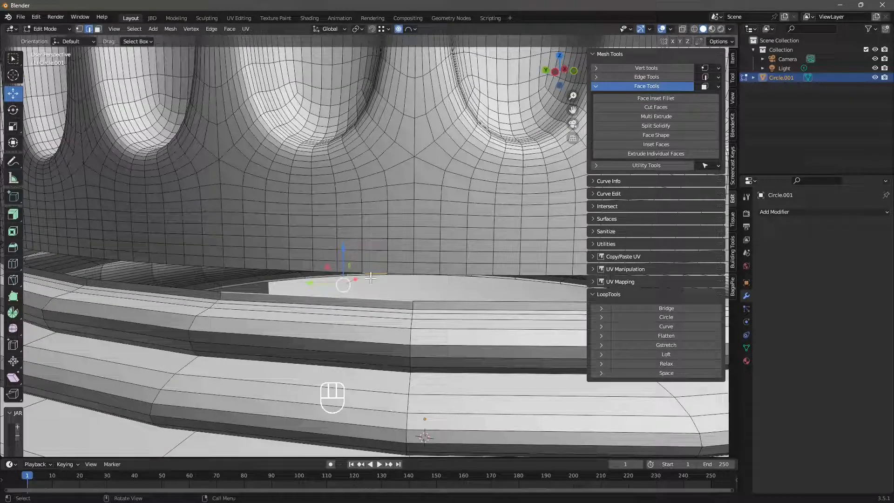
pyautogui.click(134, 29)
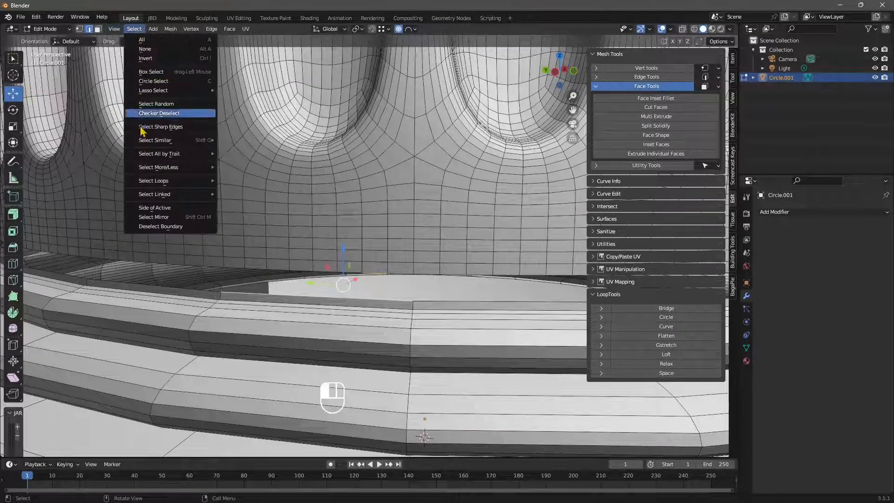
pyautogui.moveTo(150, 182)
pyautogui.click(235, 181)
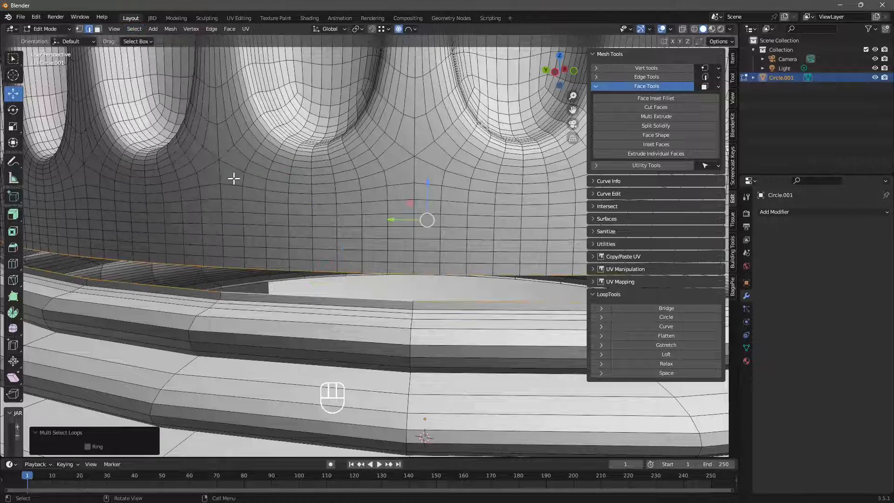
pyautogui.click(645, 310)
pyautogui.moveTo(381, 298); pyautogui.dragTo(351, 304, button='middle')
pyautogui.hotkey('ctrl', 'z')
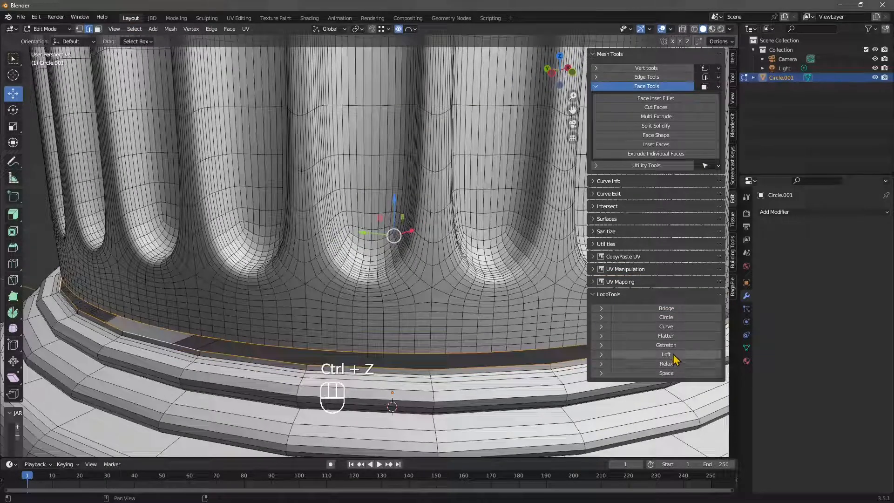
# Step: Loft between the shaft's bottom rim and the base moulding's rim with cubic strength 0 and 1 segment
pyautogui.click(671, 356)
pyautogui.moveTo(253, 331); pyautogui.dragTo(196, 372, button='middle')
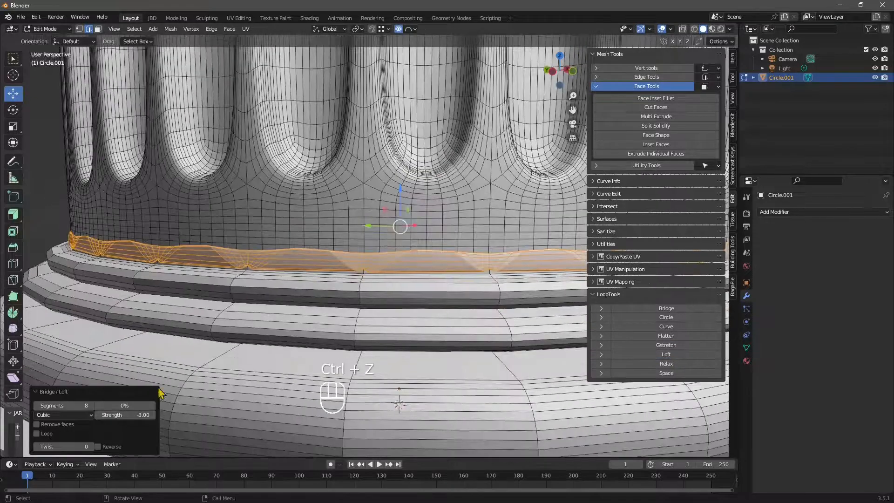
pyautogui.moveTo(114, 414)
pyautogui.mouseDown()
pyautogui.moveTo(140, 413)
pyautogui.moveTo(129, 415)
pyautogui.mouseUp()
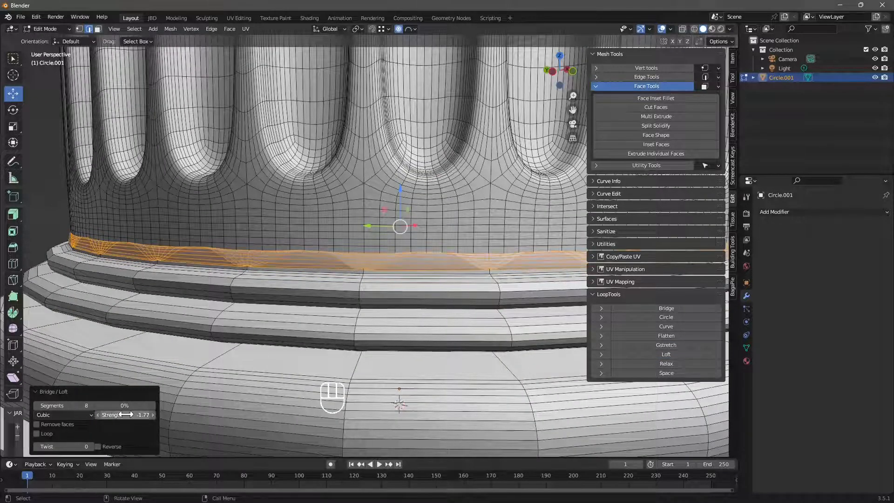
pyautogui.click(129, 414)
pyautogui.write('0')
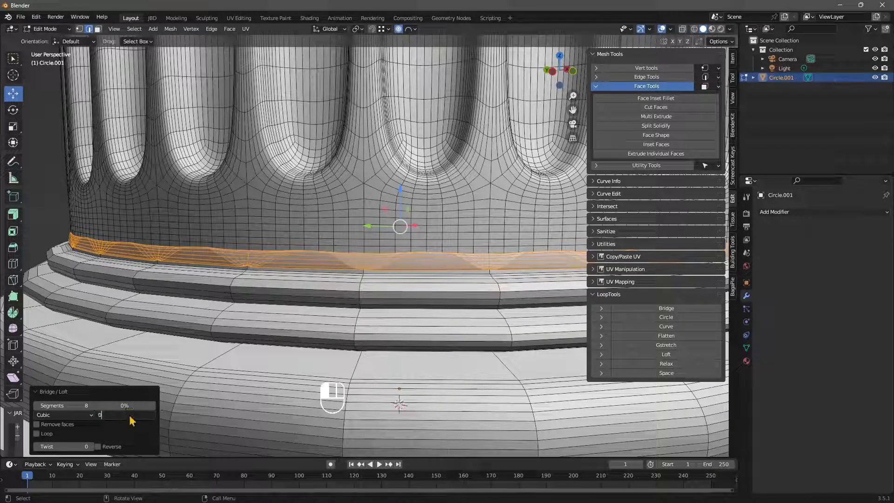
pyautogui.press('Return')
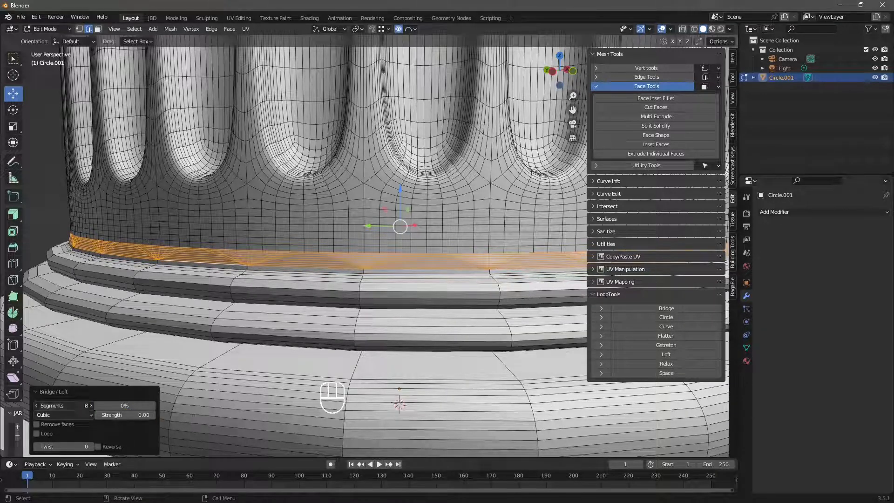
pyautogui.click(85, 404)
pyautogui.write('1')
pyautogui.press('Return')
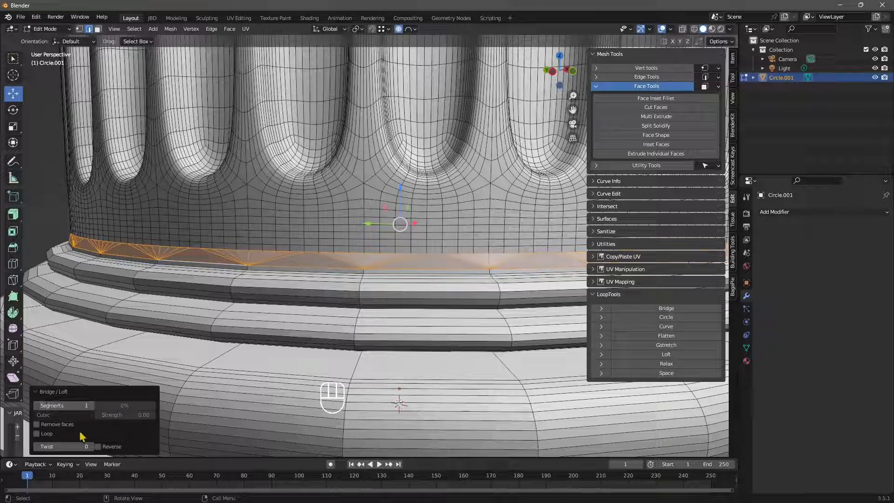
# Step: Return the joined column to Object Mode
pyautogui.scroll(-3, 269, 310)
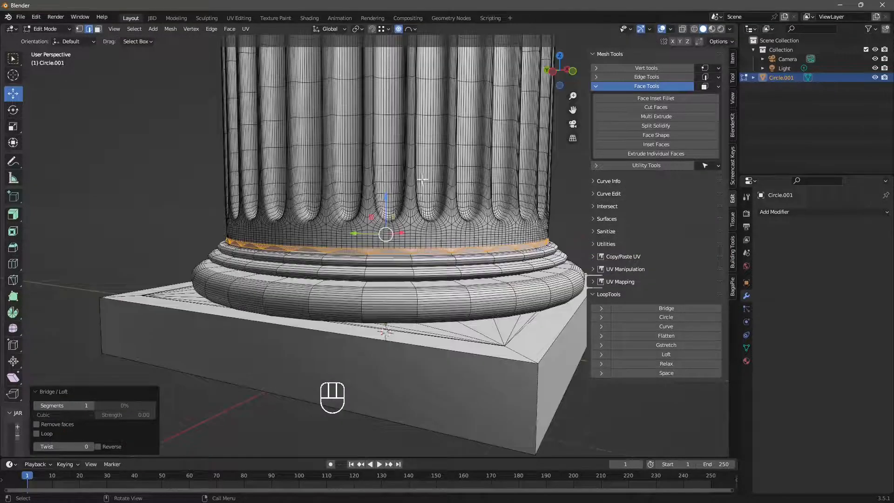
pyautogui.scroll(-1, 426, 316)
pyautogui.scroll(3, 390, 290)
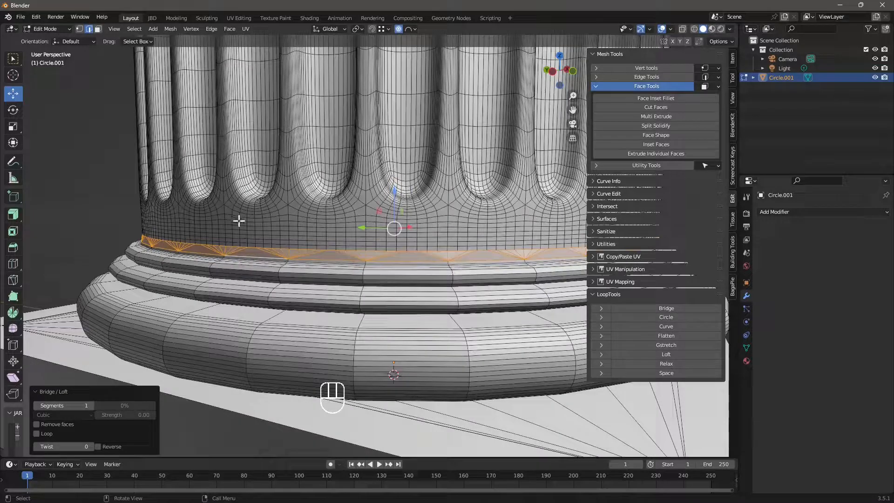
pyautogui.scroll(-3, 298, 261)
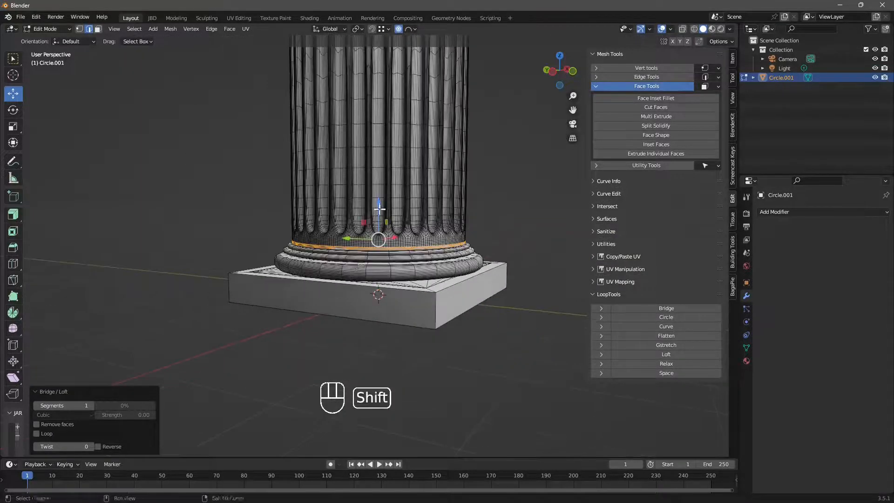
pyautogui.keyDown('shift'); pyautogui.moveTo(380, 209); pyautogui.dragTo(368, 316, button='middle'); pyautogui.keyUp('shift')
pyautogui.click(51, 29)
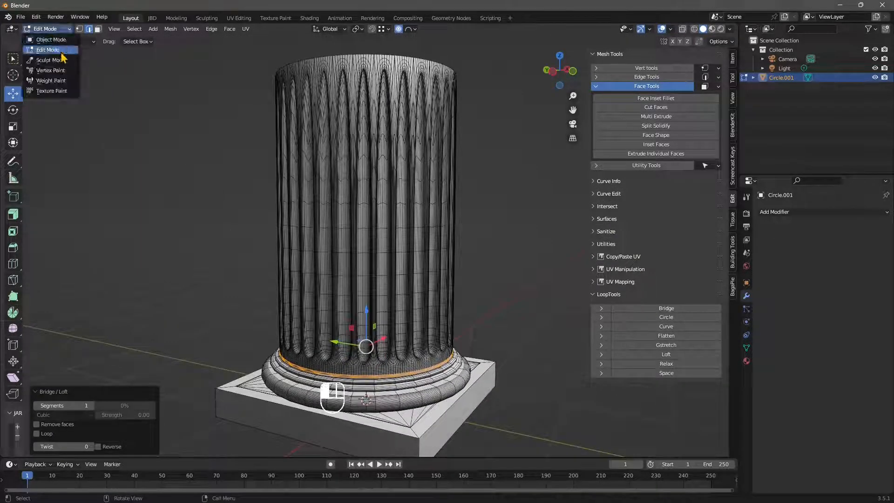
pyautogui.click(51, 39)
pyautogui.scroll(-3, 196, 202)
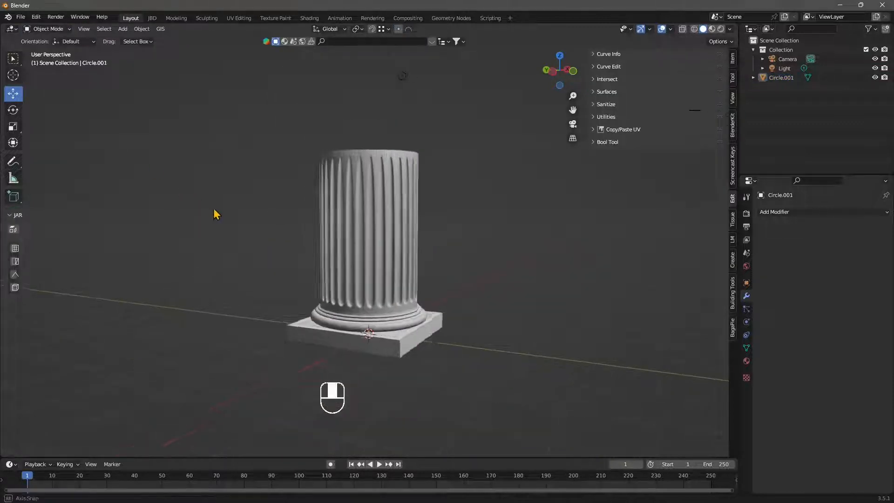
pyautogui.moveTo(216, 214); pyautogui.dragTo(286, 149, button='middle')
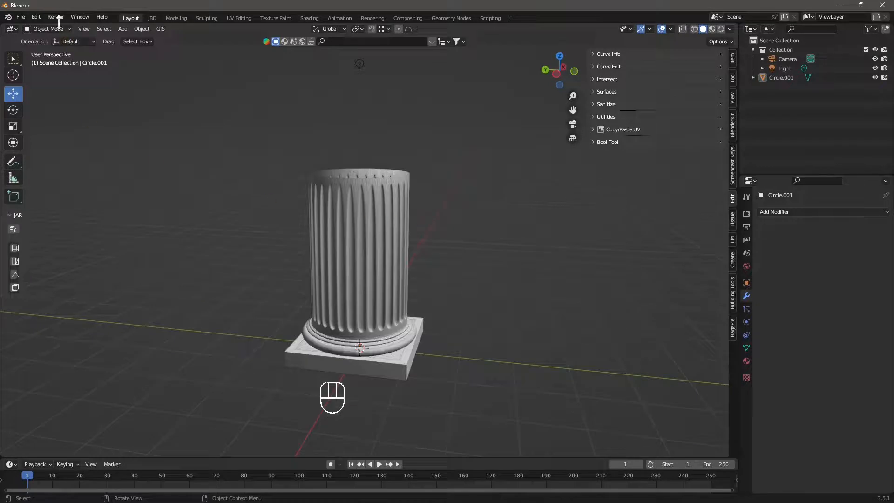
# Step: Turn off the wireframe overlay and select the column
pyautogui.click(671, 29)
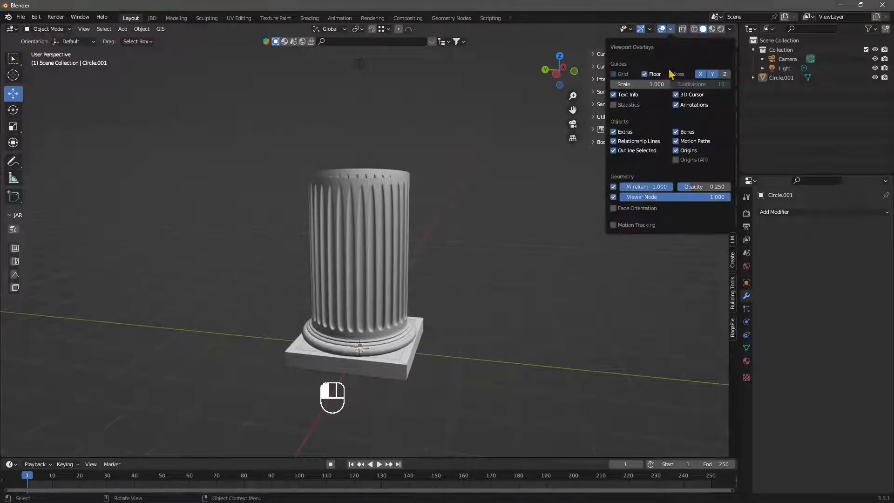
pyautogui.click(613, 187)
pyautogui.scroll(2, 459, 285)
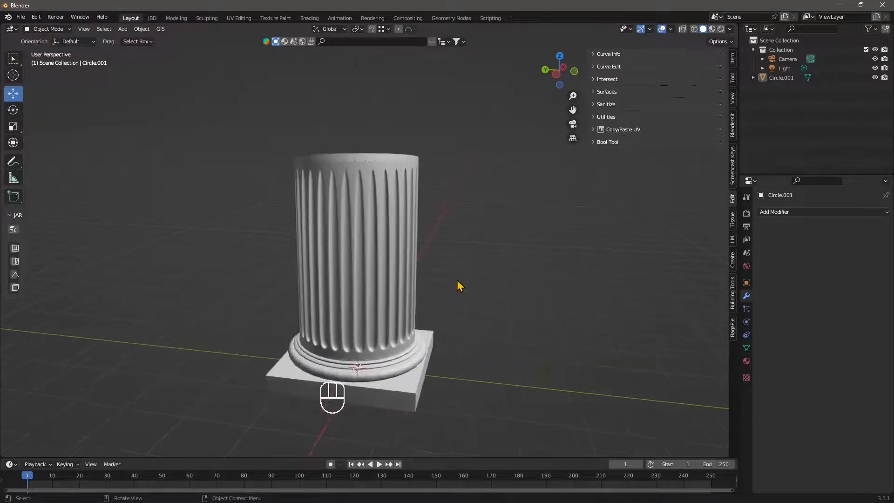
pyautogui.moveTo(418, 272)
pyautogui.mouseDown(button='middle')
pyautogui.moveTo(425, 274)
pyautogui.moveTo(405, 265)
pyautogui.mouseUp(button='middle')
pyautogui.scroll(-2, 405, 265)
pyautogui.click(369, 225)
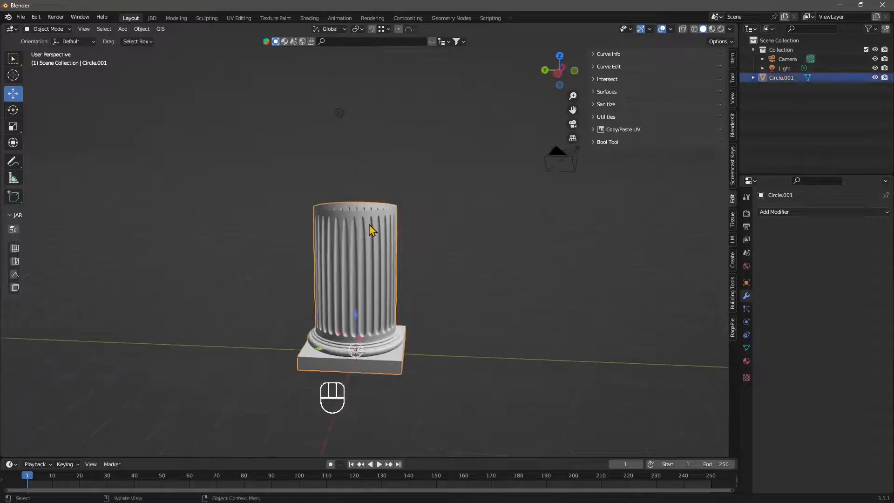
pyautogui.scroll(3, 316, 220)
pyautogui.scroll(2, 338, 189)
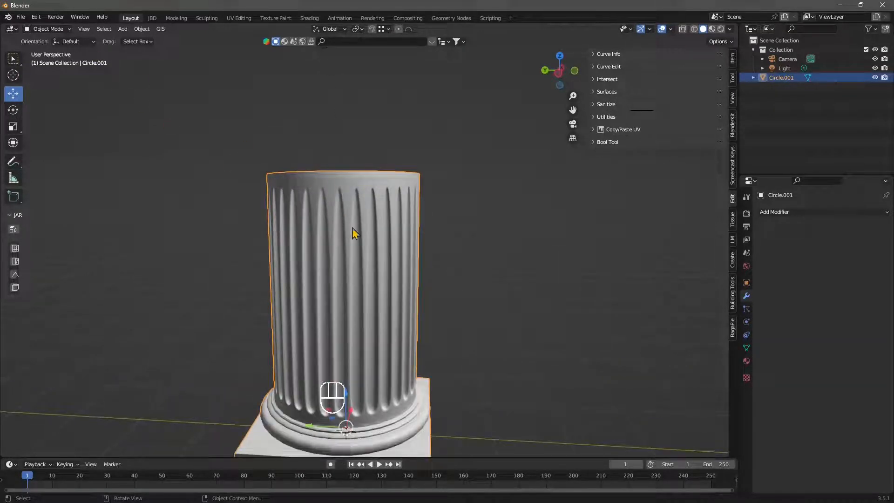
pyautogui.scroll(-2, 364, 209)
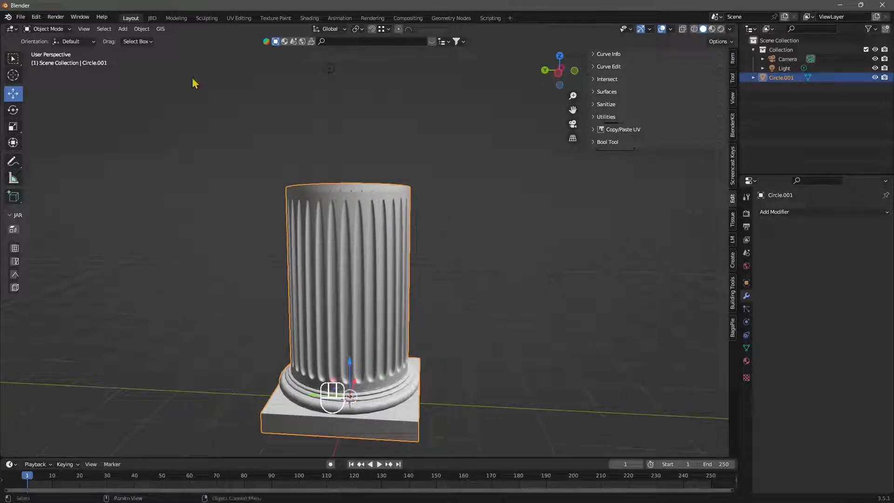
# Step: Add a 2 m cube mesh and raise it along Z so it covers the column's upper part
pyautogui.click(122, 29)
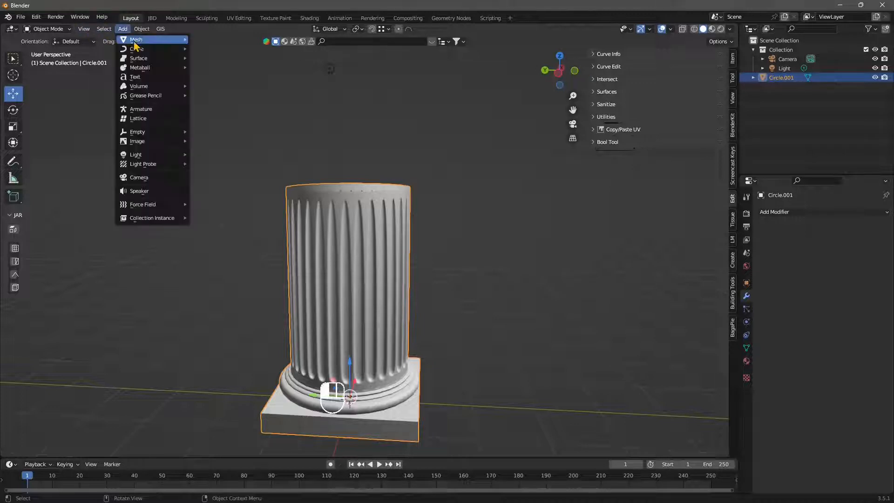
pyautogui.moveTo(136, 40)
pyautogui.click(218, 48)
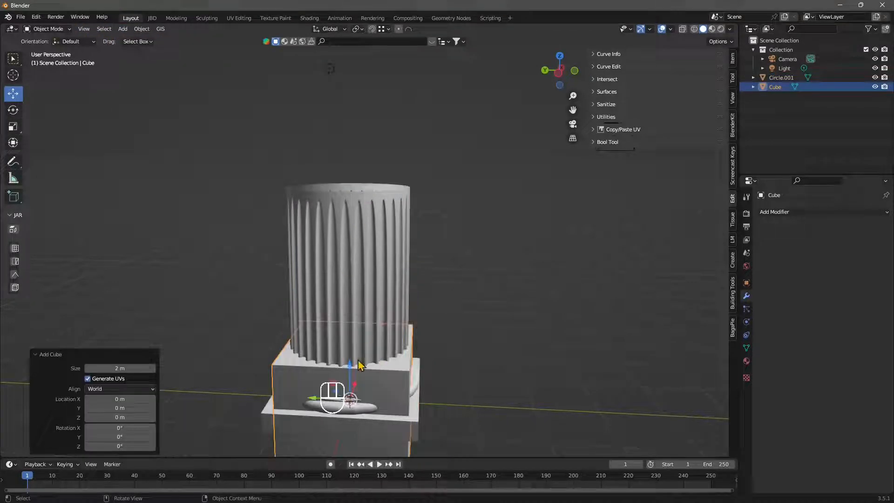
pyautogui.moveTo(349, 366); pyautogui.dragTo(369, 117)
pyautogui.moveTo(378, 200)
pyautogui.mouseDown(button='middle')
pyautogui.moveTo(372, 224)
pyautogui.moveTo(378, 184)
pyautogui.moveTo(382, 195)
pyautogui.mouseUp(button='middle')
pyautogui.moveTo(350, 122); pyautogui.dragTo(333, 208)
pyautogui.moveTo(333, 207); pyautogui.dragTo(338, 201, button='middle')
# Step: Tilt the cube about the global X axis by 20.5° and back by 3.24°
pyautogui.hotkey('shift', 'space')
pyautogui.press('r')
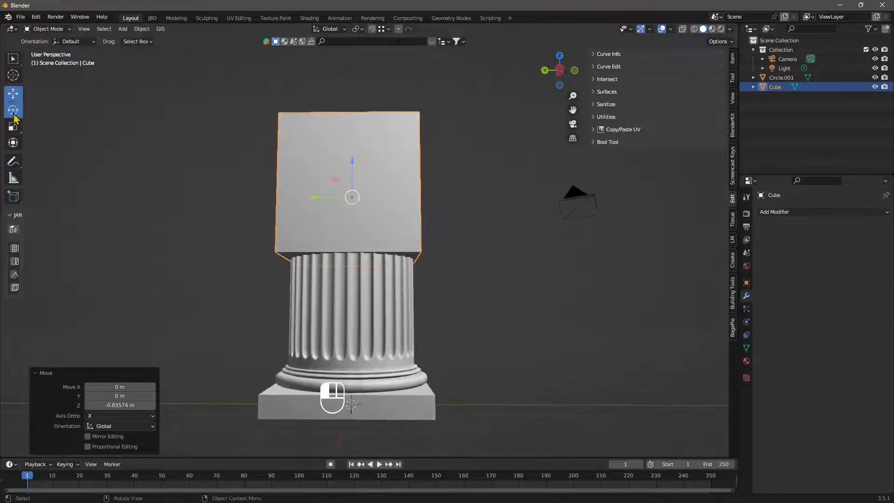
pyautogui.moveTo(378, 184)
pyautogui.mouseDown()
pyautogui.moveTo(380, 175)
pyautogui.moveTo(391, 184)
pyautogui.mouseUp()
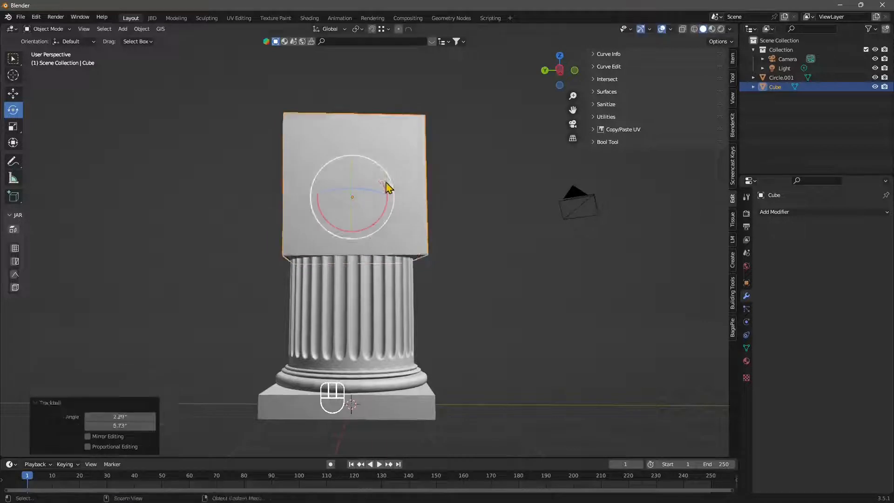
pyautogui.hotkey('ctrl', 'z')
pyautogui.moveTo(379, 256); pyautogui.dragTo(378, 266, button='middle')
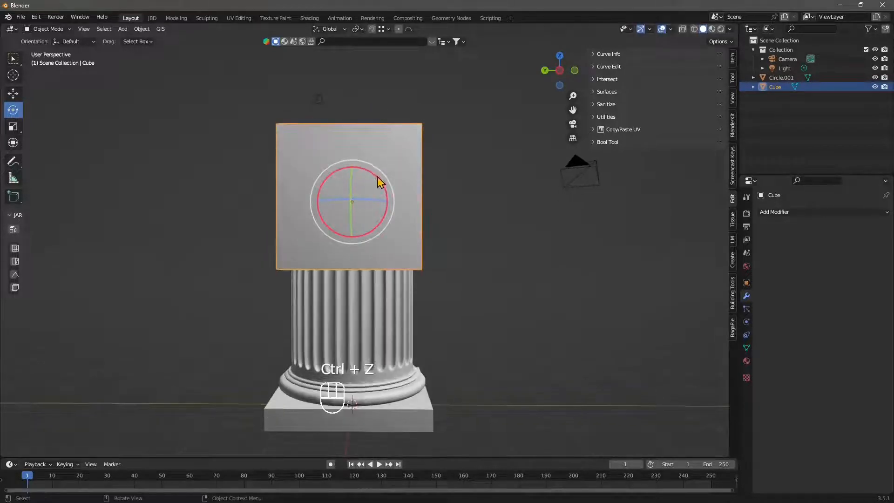
pyautogui.moveTo(378, 181); pyautogui.dragTo(396, 189)
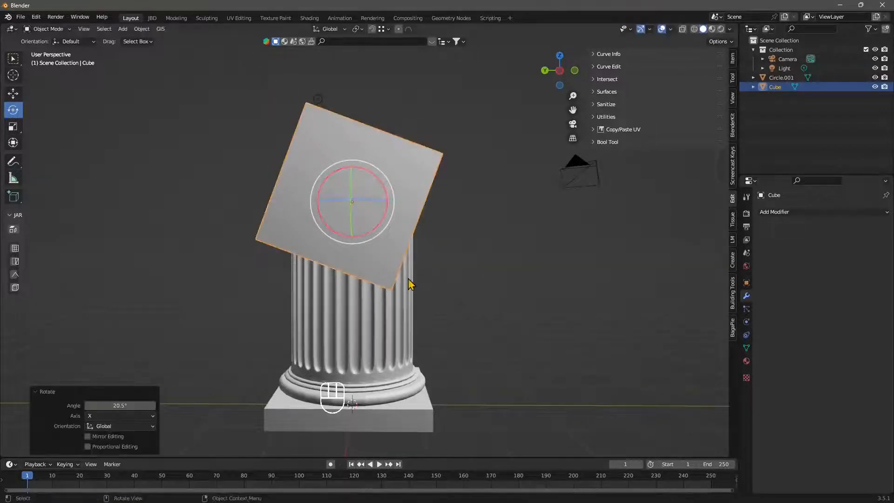
pyautogui.moveTo(410, 284); pyautogui.dragTo(406, 261, button='middle')
pyautogui.moveTo(393, 191)
pyautogui.mouseDown()
pyautogui.moveTo(386, 180)
pyautogui.moveTo(395, 190)
pyautogui.mouseUp()
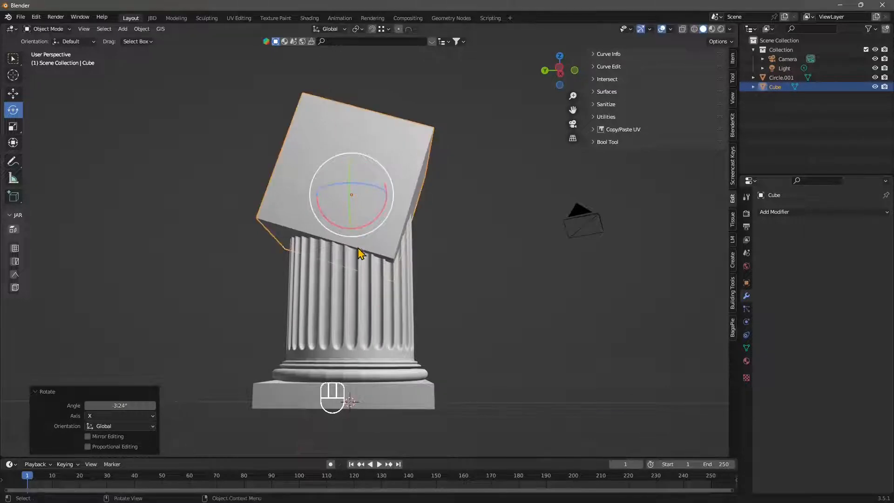
pyautogui.moveTo(358, 248); pyautogui.dragTo(356, 254, button='middle')
# Step: Scale the cube up uniformly and move it -0.38374 m in Y and 0.45973 m in Z
pyautogui.click(14, 128)
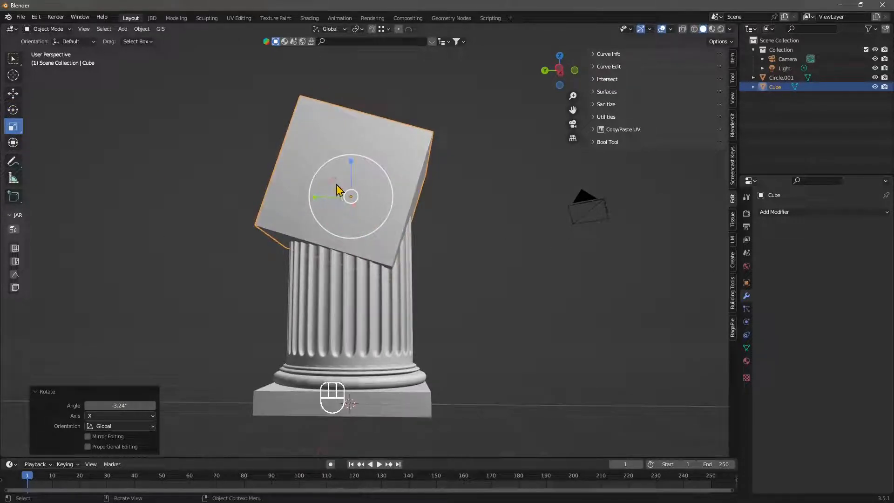
pyautogui.moveTo(359, 221); pyautogui.dragTo(364, 150)
pyautogui.click(13, 94)
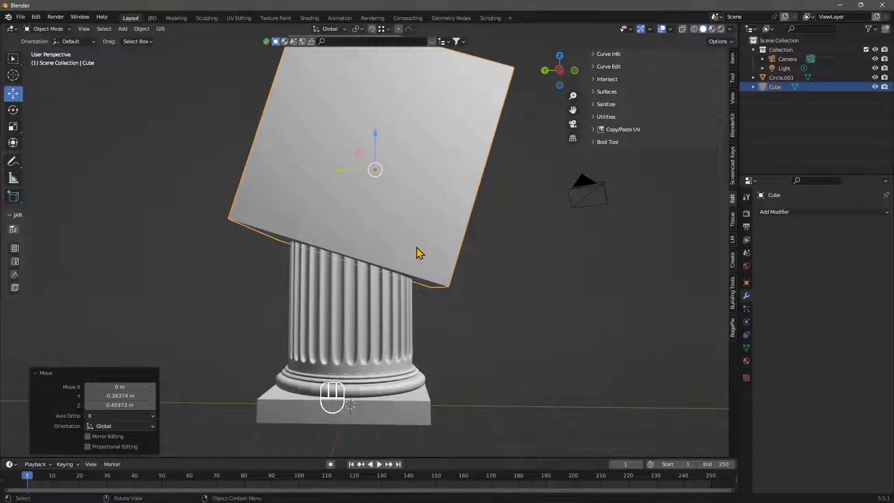
# Step: Add the column to the cube selection and subtract the cube from it with Bool Tool's Auto Boolean Difference
pyautogui.moveTo(419, 253); pyautogui.dragTo(419, 314, button='middle')
pyautogui.keyDown('shift'); pyautogui.click(371, 311); pyautogui.keyUp('shift')
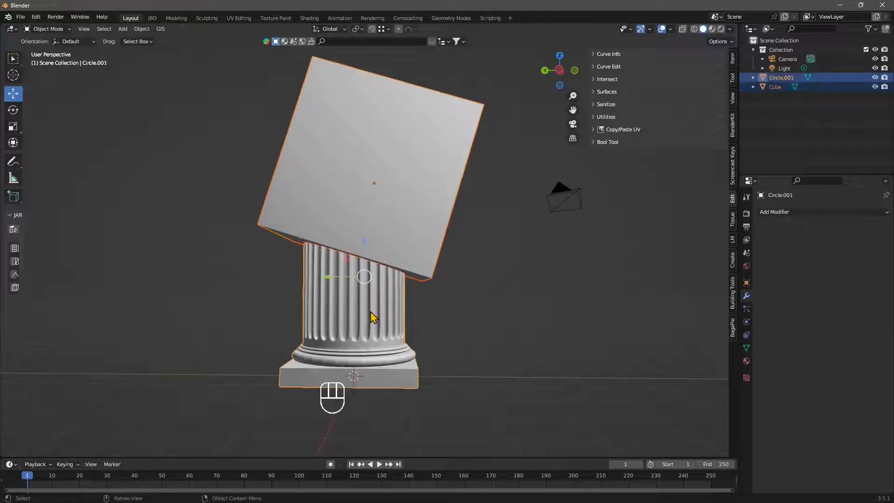
pyautogui.click(594, 143)
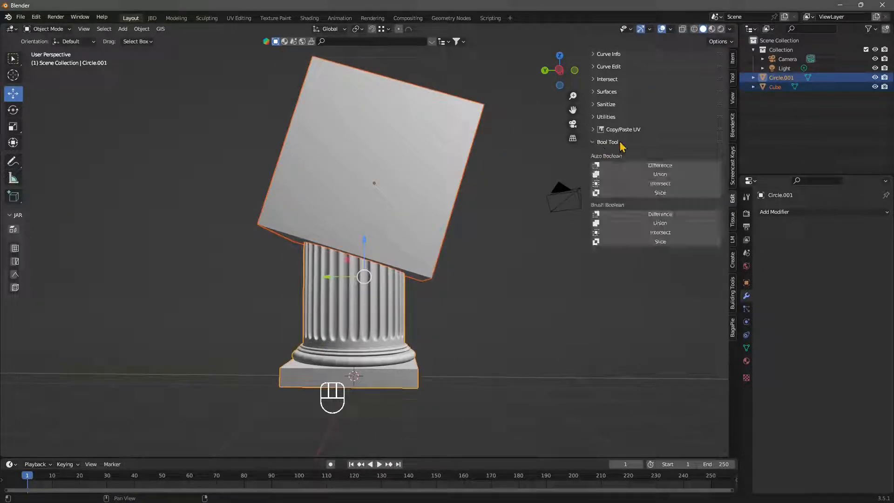
pyautogui.click(643, 167)
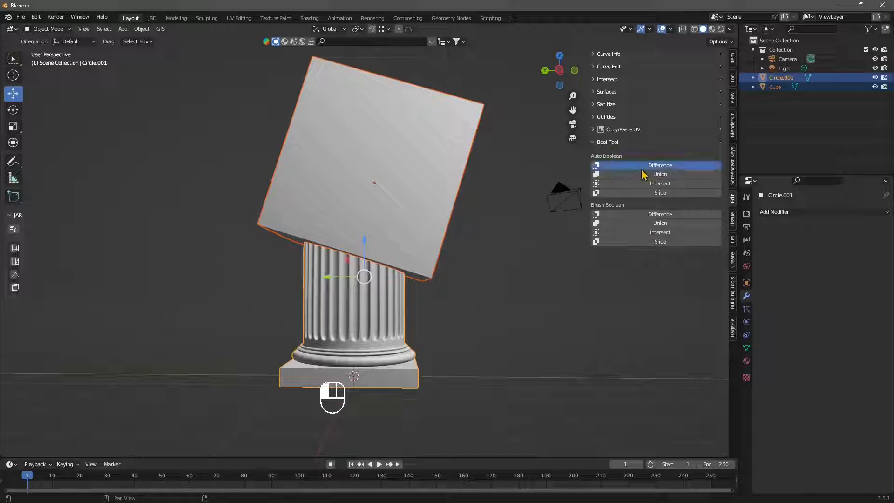
pyautogui.moveTo(529, 261); pyautogui.dragTo(329, 279, button='middle')
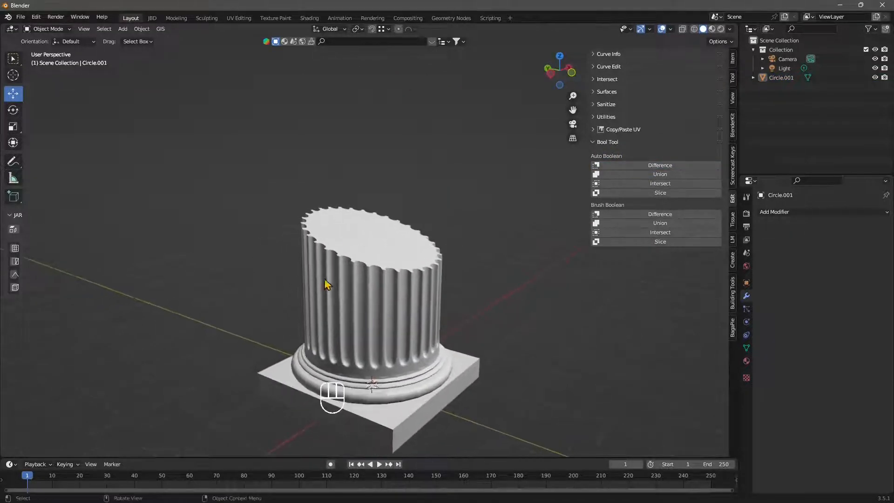
# Step: Edit the column's mesh and raise its slanted top face 1.4227 m in Z with proportional editing at size 0.300
pyautogui.click(335, 240)
pyautogui.click(46, 29)
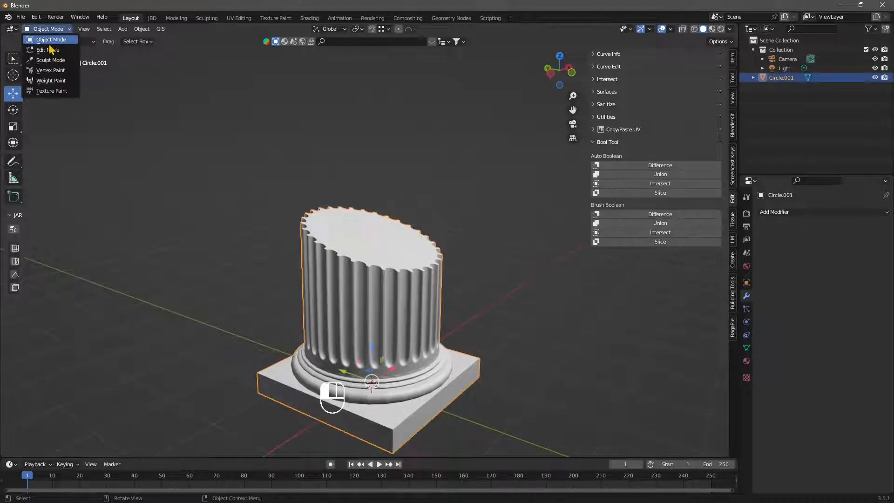
pyautogui.click(47, 38)
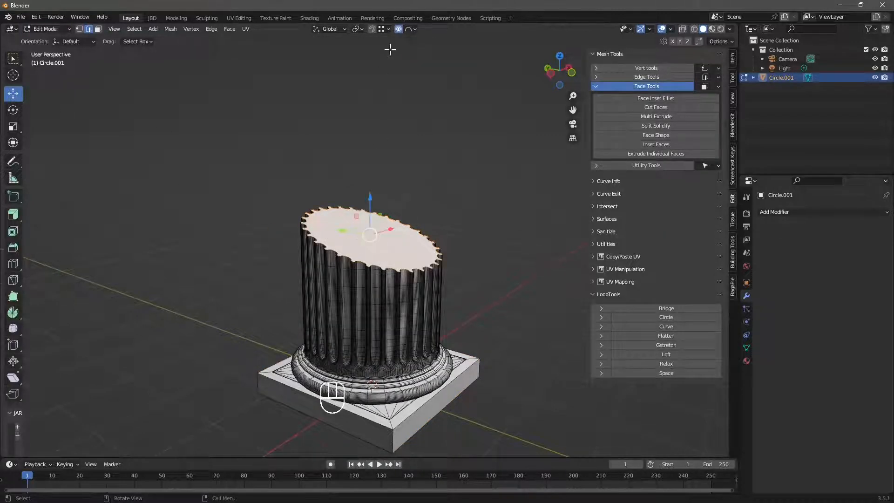
pyautogui.moveTo(370, 196); pyautogui.dragTo(381, 140)
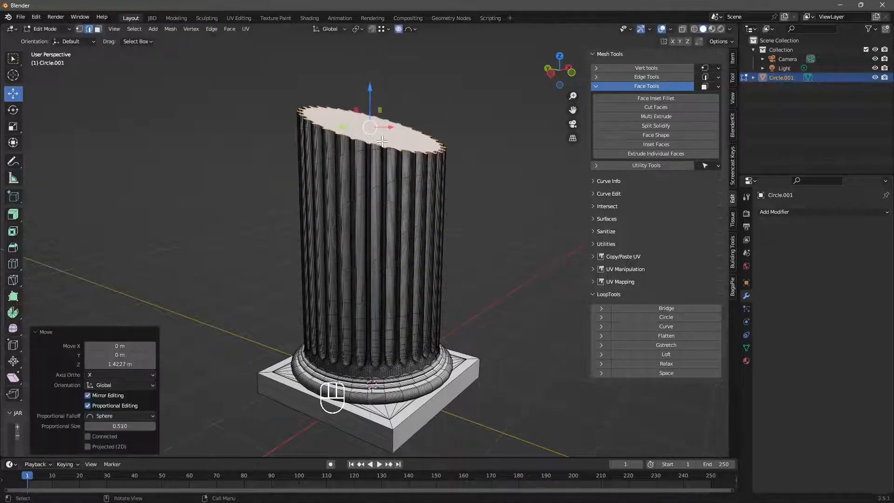
pyautogui.moveTo(120, 426)
pyautogui.mouseDown()
pyautogui.moveTo(149, 426)
pyautogui.moveTo(117, 426)
pyautogui.mouseUp()
pyautogui.scroll(-2, 337, 216)
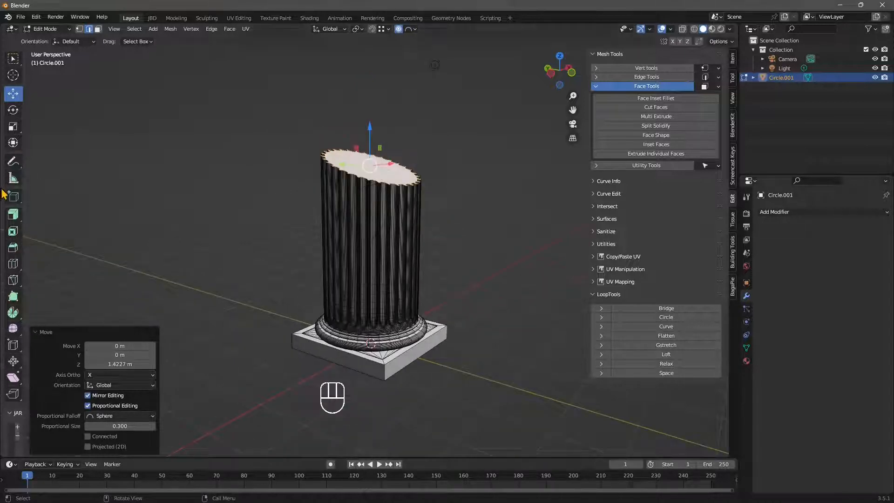
# Step: Activate the Extrude Region tool for the slanted top face, keeping the transform orientation on Global
pyautogui.click(13, 214)
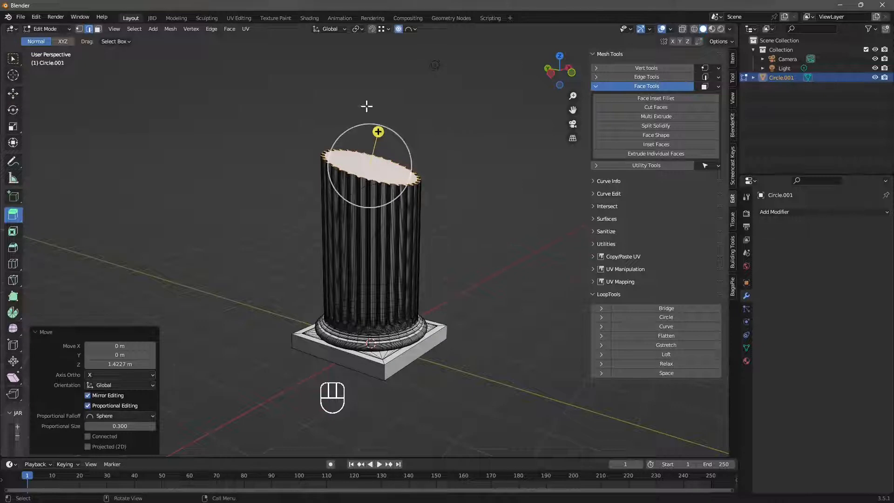
pyautogui.click(334, 30)
pyautogui.click(321, 68)
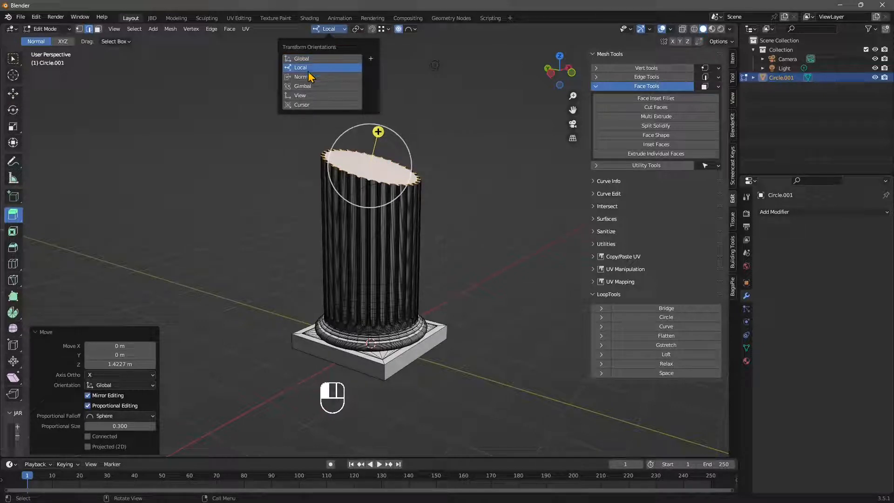
pyautogui.click(310, 59)
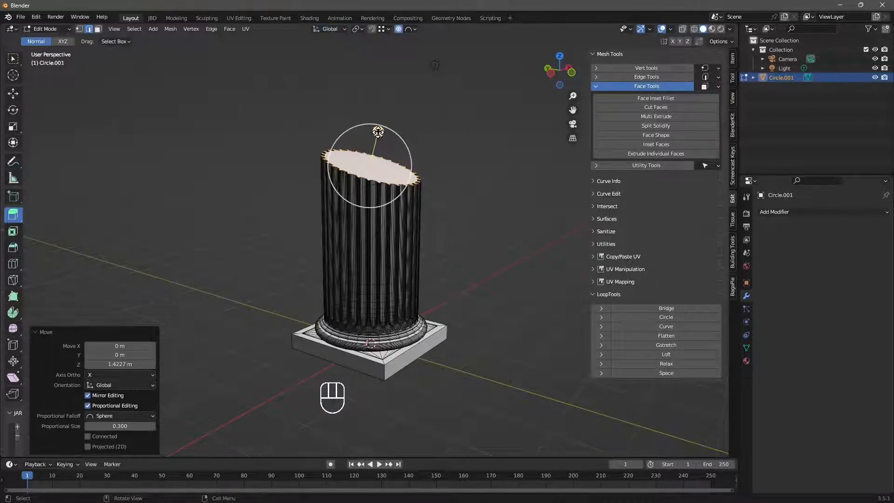
# Step: Try to extrude the slanted top face 1.1979 m along its normal, and undo the extrusion
pyautogui.press('e')
pyautogui.click(415, 78)
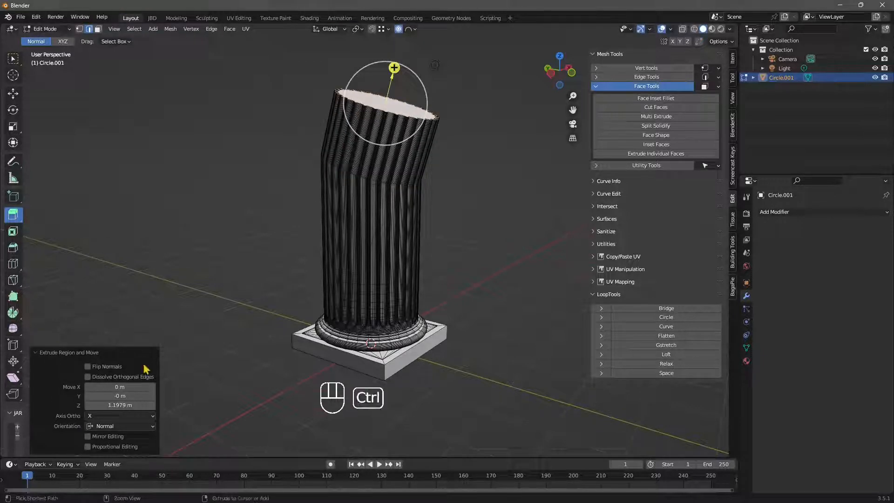
pyautogui.hotkey('ctrl', 'z')
# Step: Extrude the slanted top face about 0.96 m straight up in Z, using the Global orientation for the extrusion
pyautogui.moveTo(378, 132); pyautogui.dragTo(386, 100)
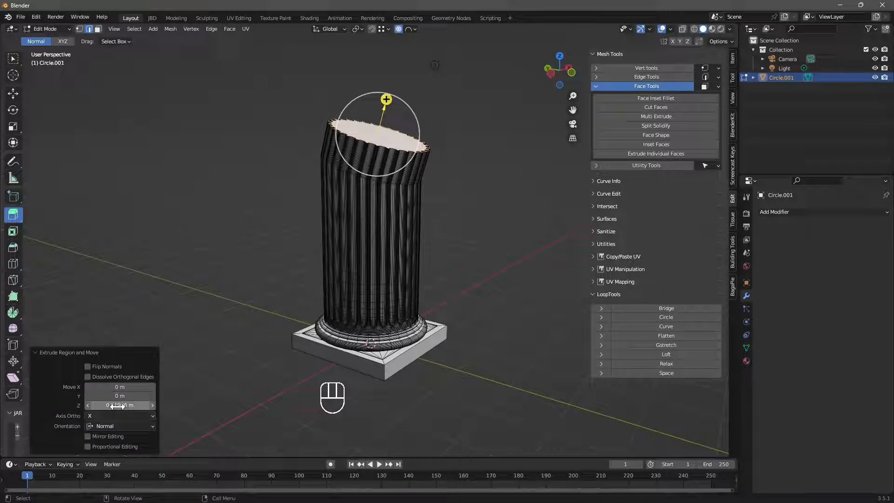
pyautogui.moveTo(116, 405); pyautogui.dragTo(117, 406)
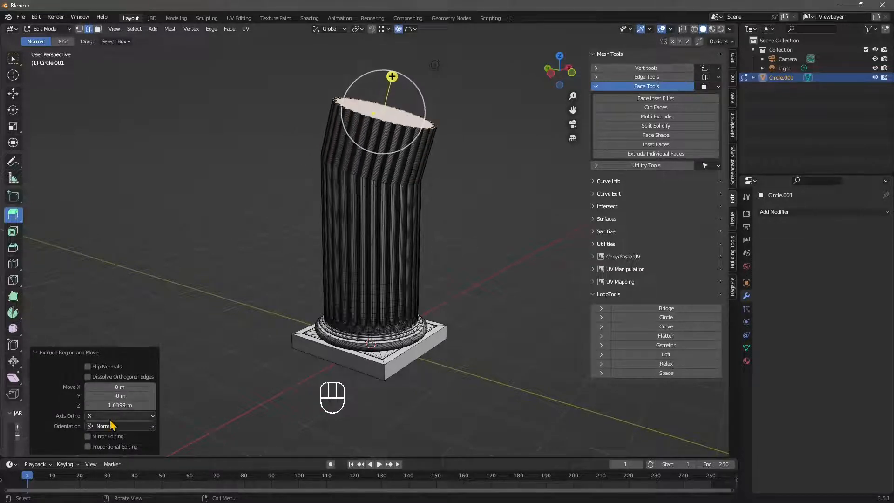
pyautogui.click(113, 418)
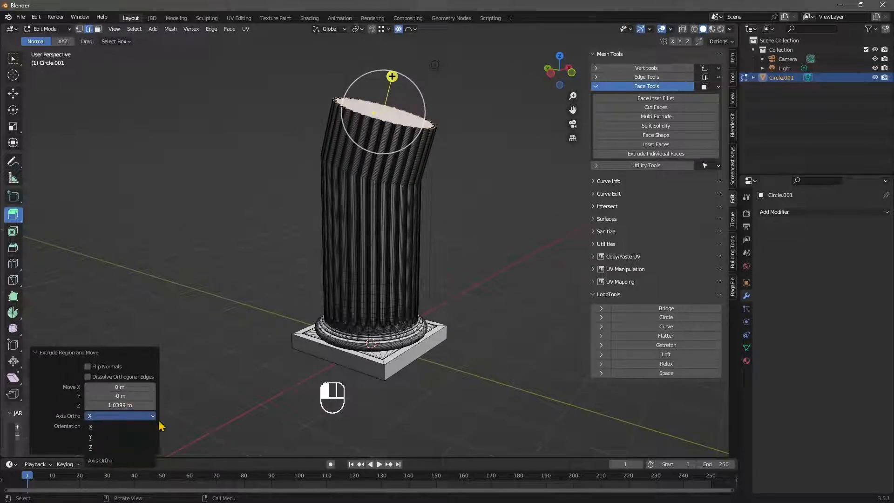
pyautogui.click(159, 426)
pyautogui.click(125, 428)
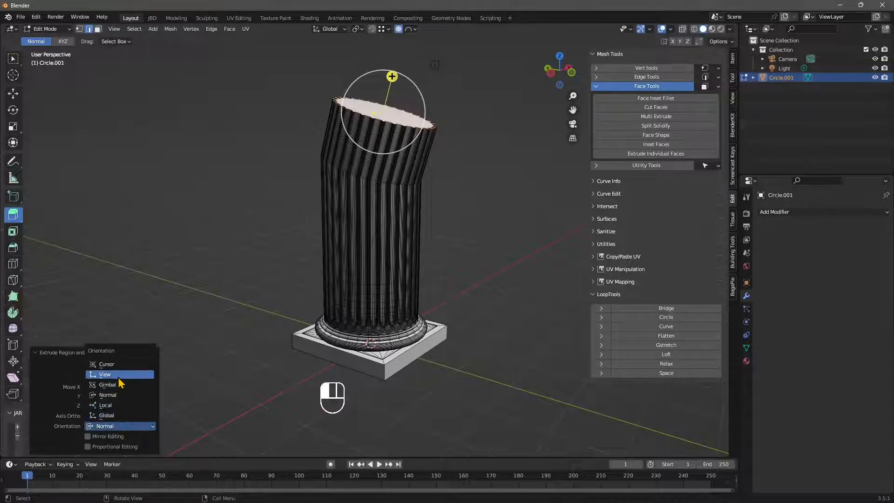
pyautogui.click(109, 415)
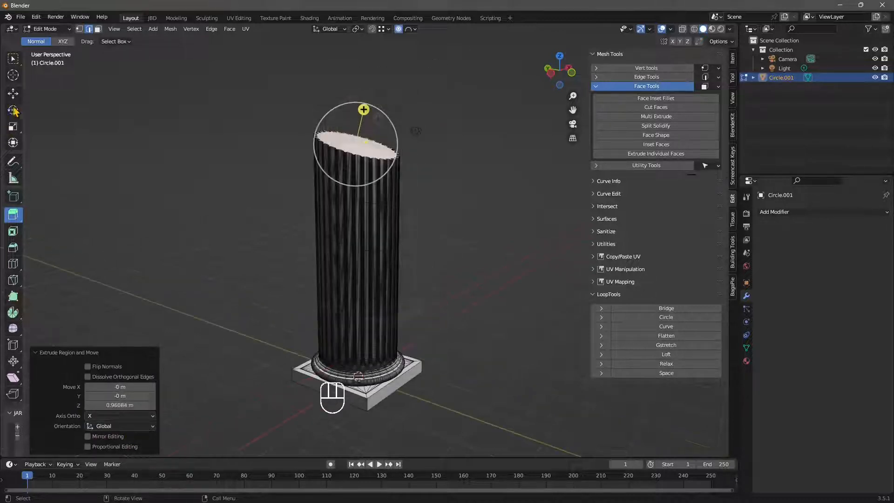
# Step: Move the top face 1.9991 m up and 1.3544 m back down in Z, and return to Object Mode
pyautogui.click(13, 94)
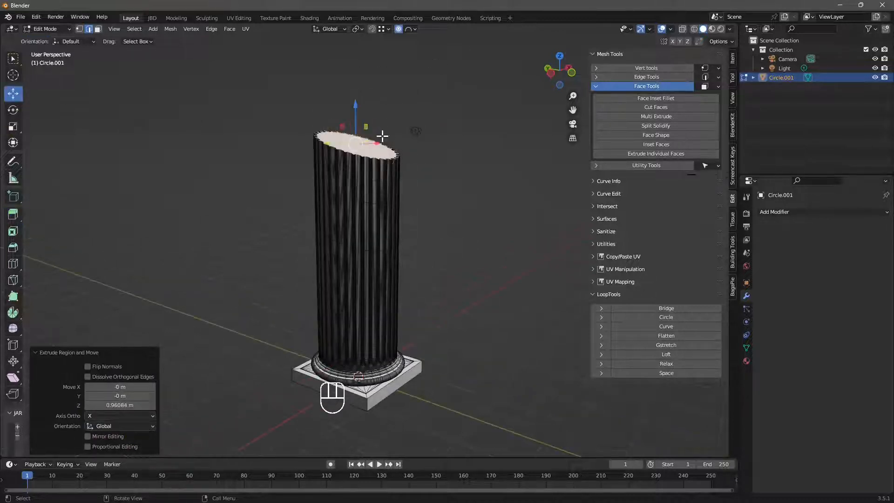
pyautogui.scroll(-1, 401, 182)
pyautogui.keyDown('shift'); pyautogui.moveTo(401, 182); pyautogui.dragTo(401, 218, button='middle'); pyautogui.keyUp('shift')
pyautogui.moveTo(401, 254); pyautogui.dragTo(381, 252, button='middle')
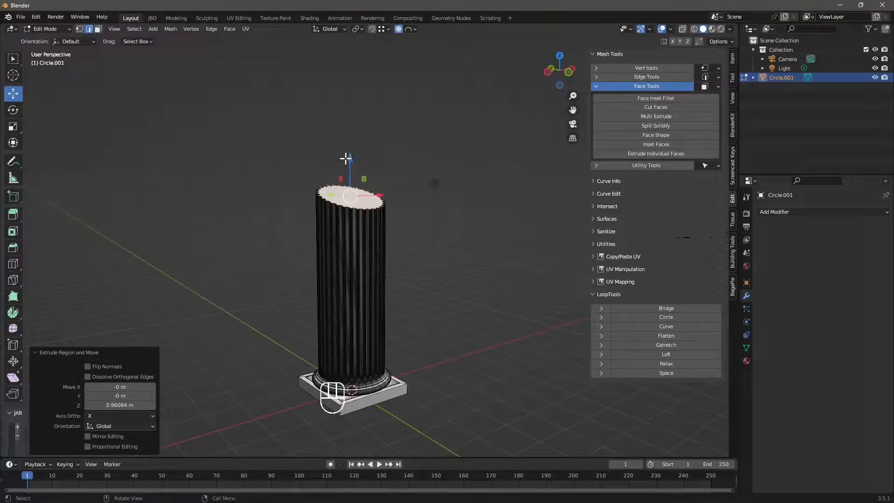
pyautogui.moveTo(346, 159); pyautogui.dragTo(389, 80)
pyautogui.scroll(-1, 375, 173)
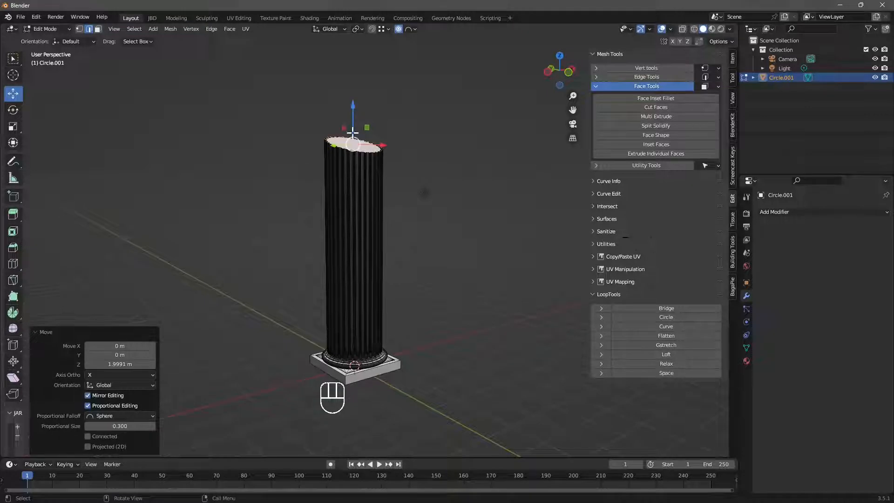
pyautogui.moveTo(353, 132); pyautogui.dragTo(276, 239)
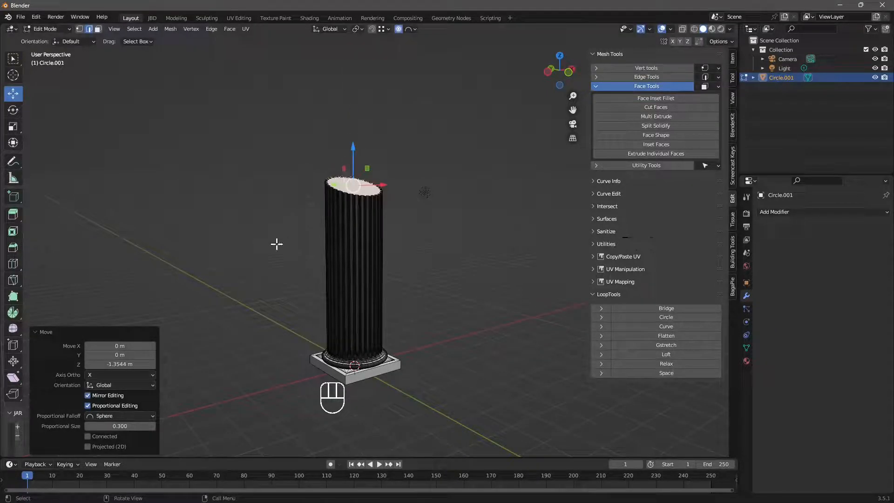
pyautogui.click(51, 29)
pyautogui.click(53, 41)
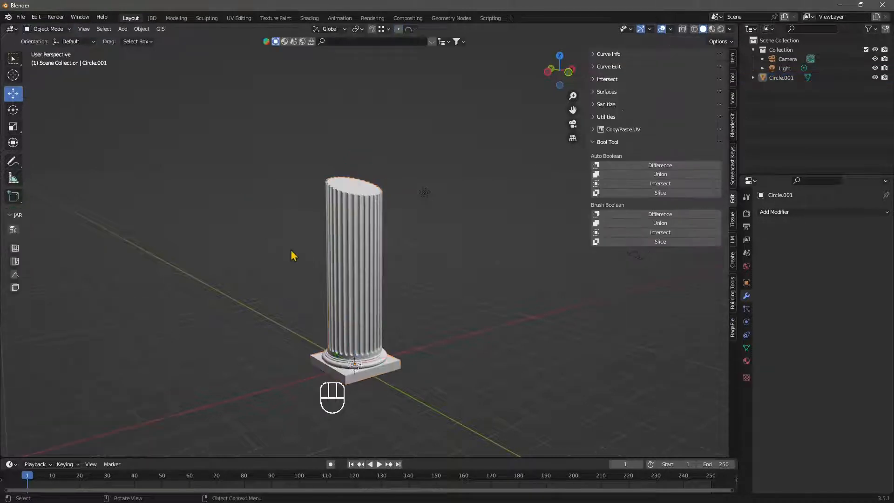
pyautogui.moveTo(304, 266)
pyautogui.mouseDown(button='middle')
pyautogui.moveTo(463, 360)
pyautogui.moveTo(419, 334)
pyautogui.moveTo(443, 304)
pyautogui.moveTo(454, 341)
pyautogui.moveTo(309, 355)
pyautogui.moveTo(300, 368)
pyautogui.moveTo(359, 375)
pyautogui.moveTo(421, 344)
pyautogui.mouseUp(button='middle')
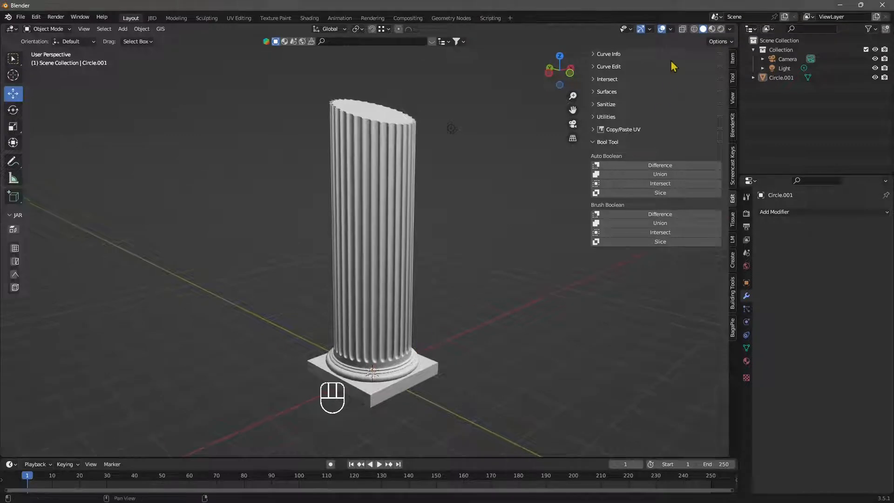
# Step: Display the column in rendered viewport shading and set the render engine to Cycles
pyautogui.click(721, 29)
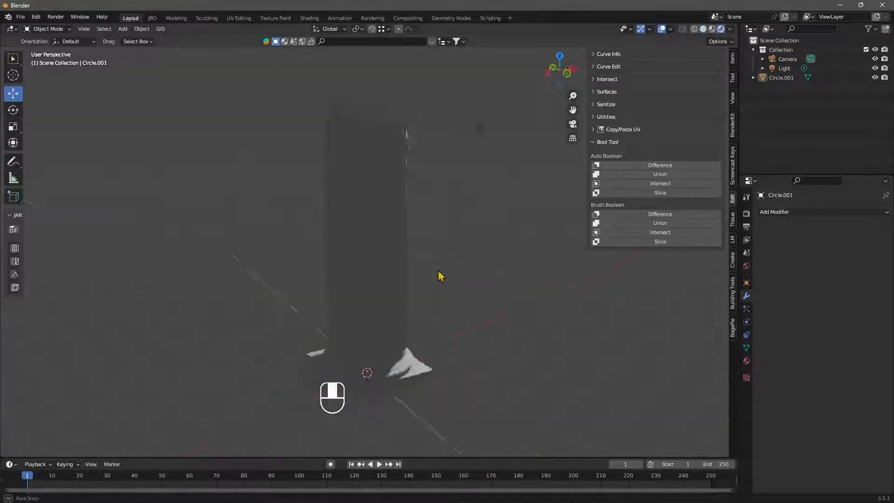
pyautogui.moveTo(439, 275); pyautogui.dragTo(325, 281, button='middle')
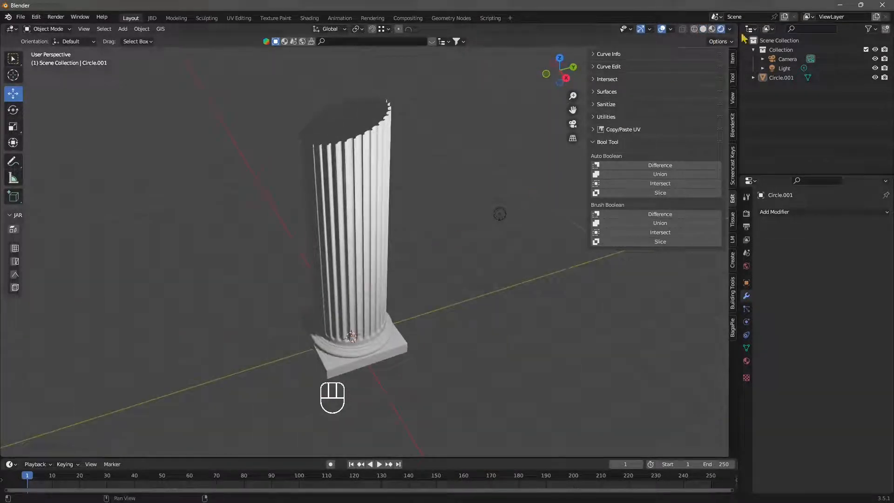
pyautogui.click(746, 214)
pyautogui.click(813, 212)
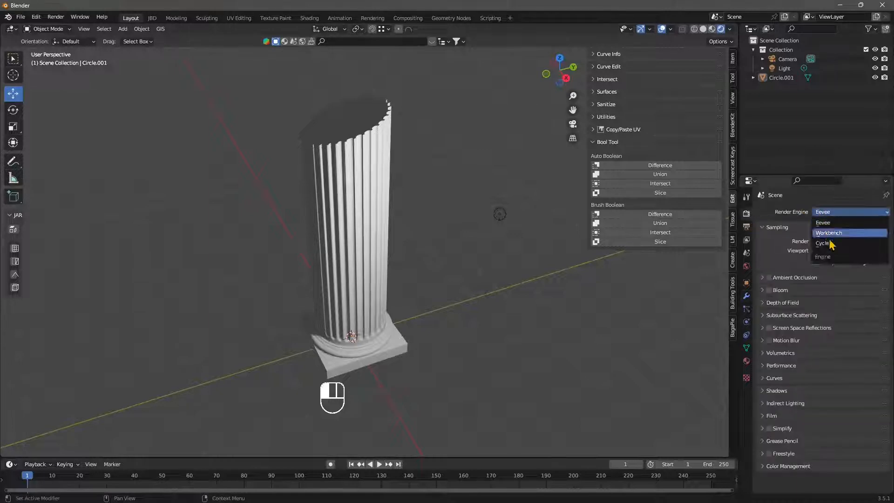
pyautogui.click(833, 239)
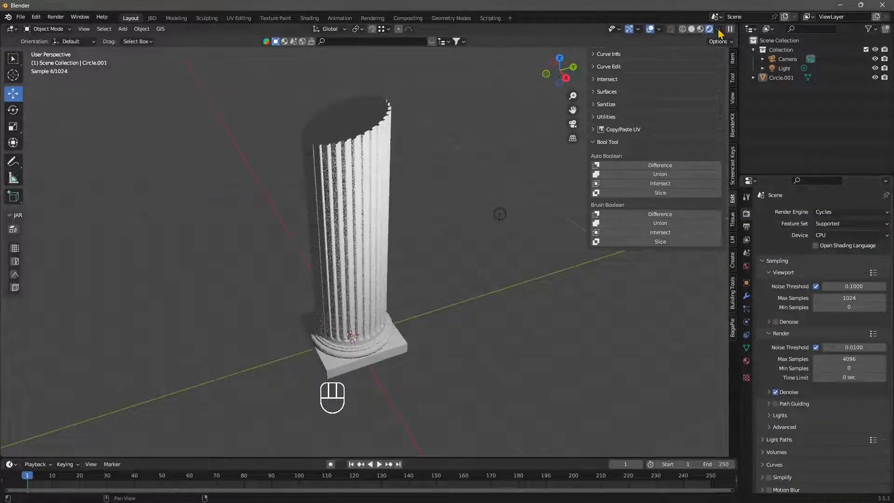
# Step: Replace the scene world with the HDRI lighting in the viewport shading and lower its strength to 0.204
pyautogui.click(718, 29)
pyautogui.click(665, 86)
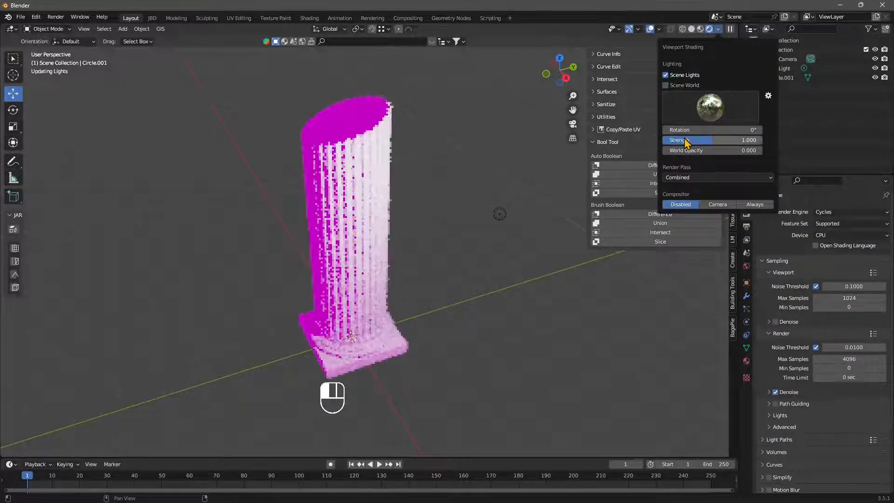
pyautogui.moveTo(680, 142)
pyautogui.mouseDown()
pyautogui.moveTo(694, 142)
pyautogui.moveTo(676, 142)
pyautogui.moveTo(684, 142)
pyautogui.mouseUp()
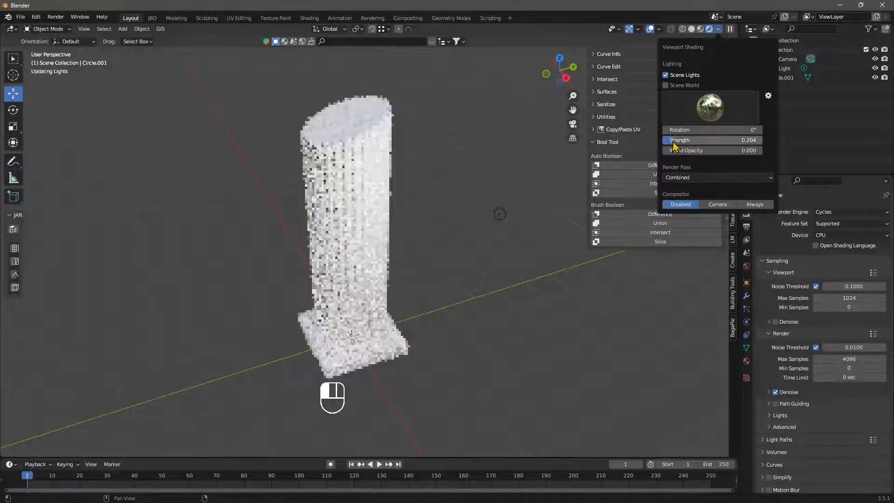